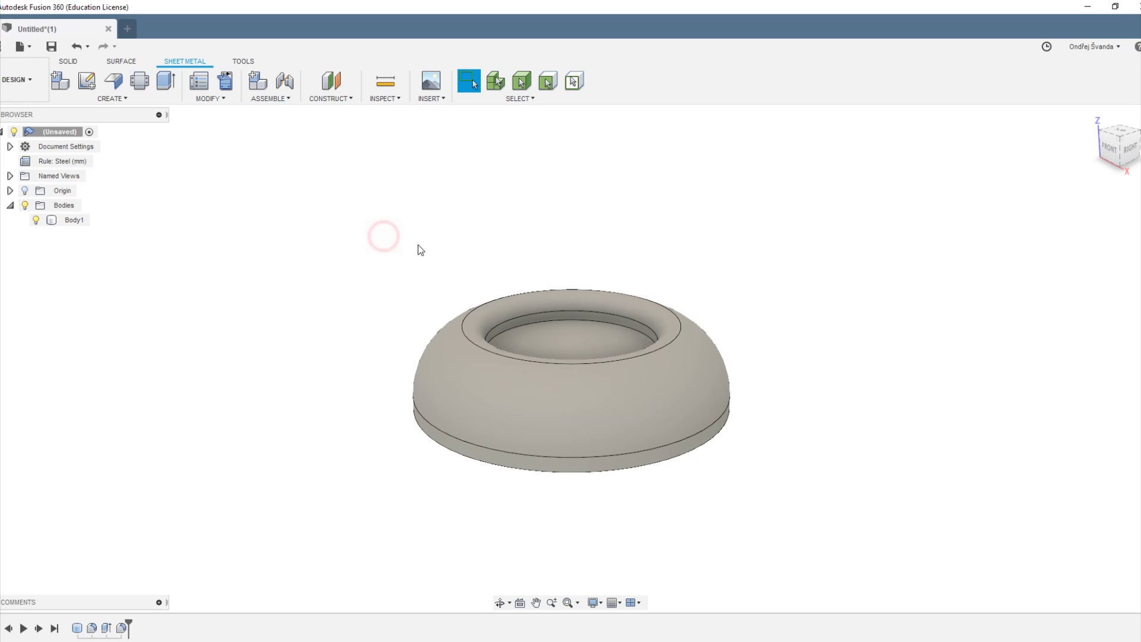
# Start a sketch on the vertical YZ origin plane and project the side outline of Body1 into it.
pyautogui.moveTo(499, 250); pyautogui.dragTo(464, 224, button='middle')
pyautogui.scroll(1, 461, 221)
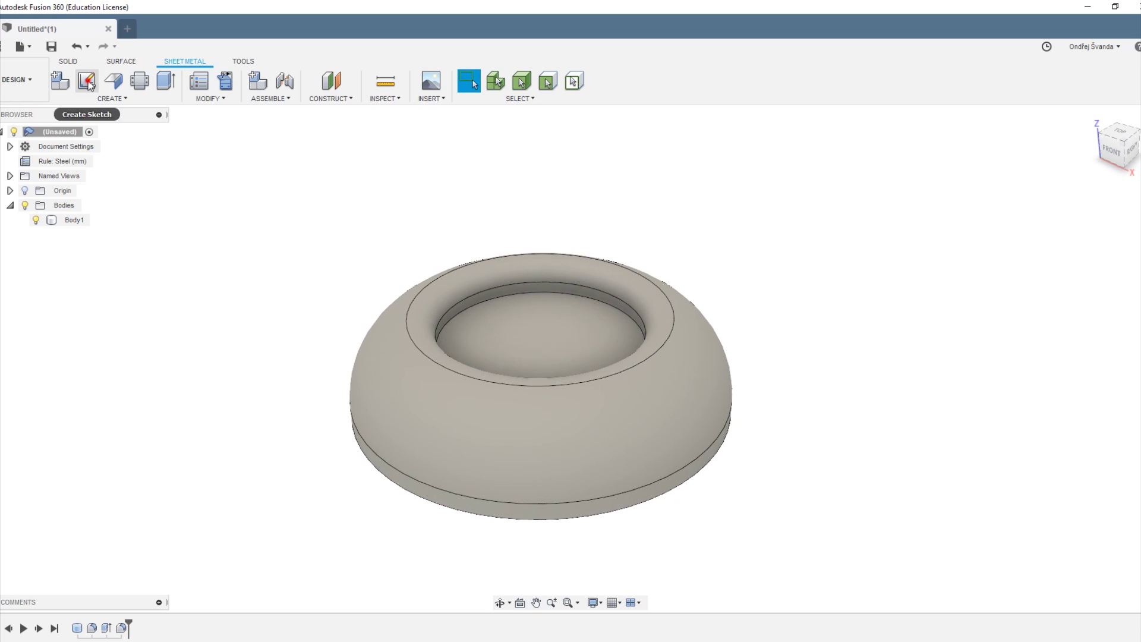
pyautogui.click(87, 81)
pyautogui.click(565, 340)
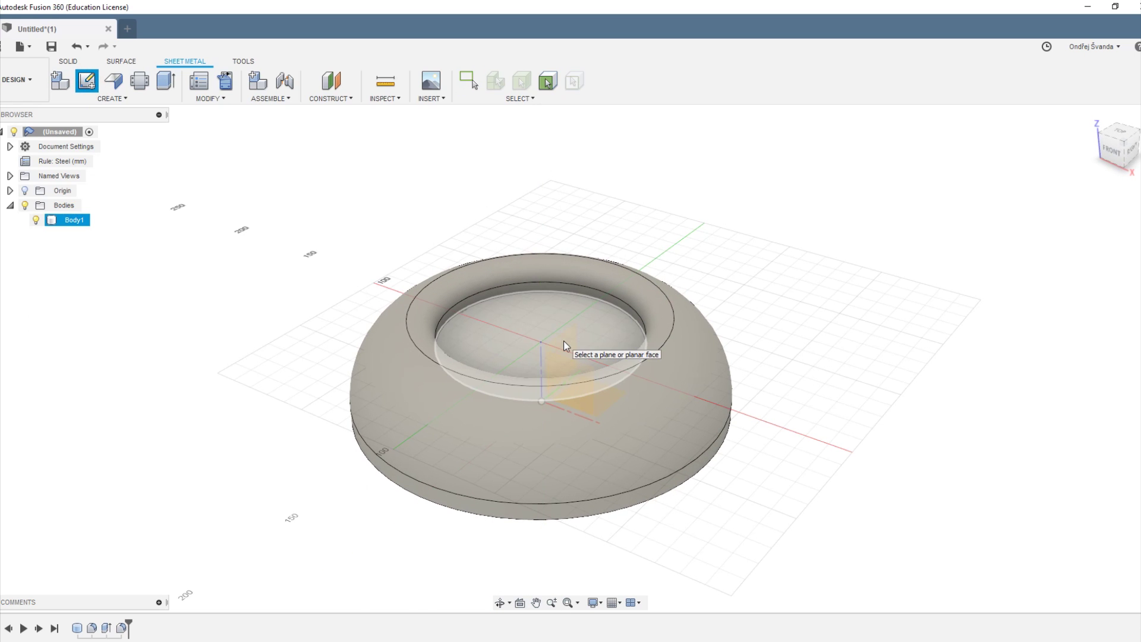
pyautogui.click(582, 384)
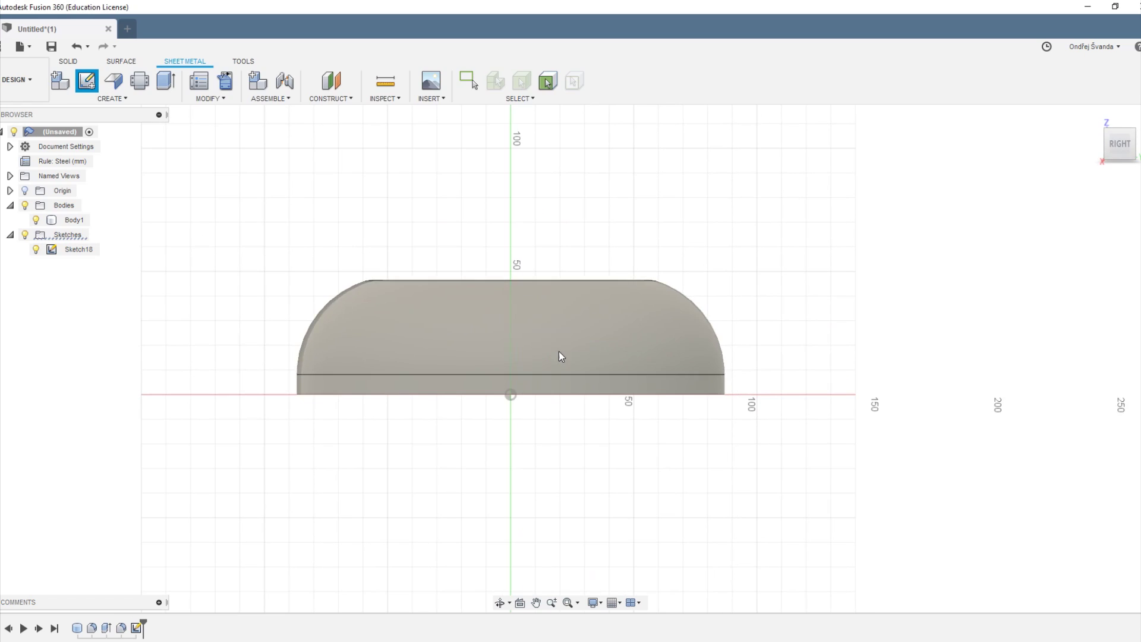
pyautogui.write('sproj')
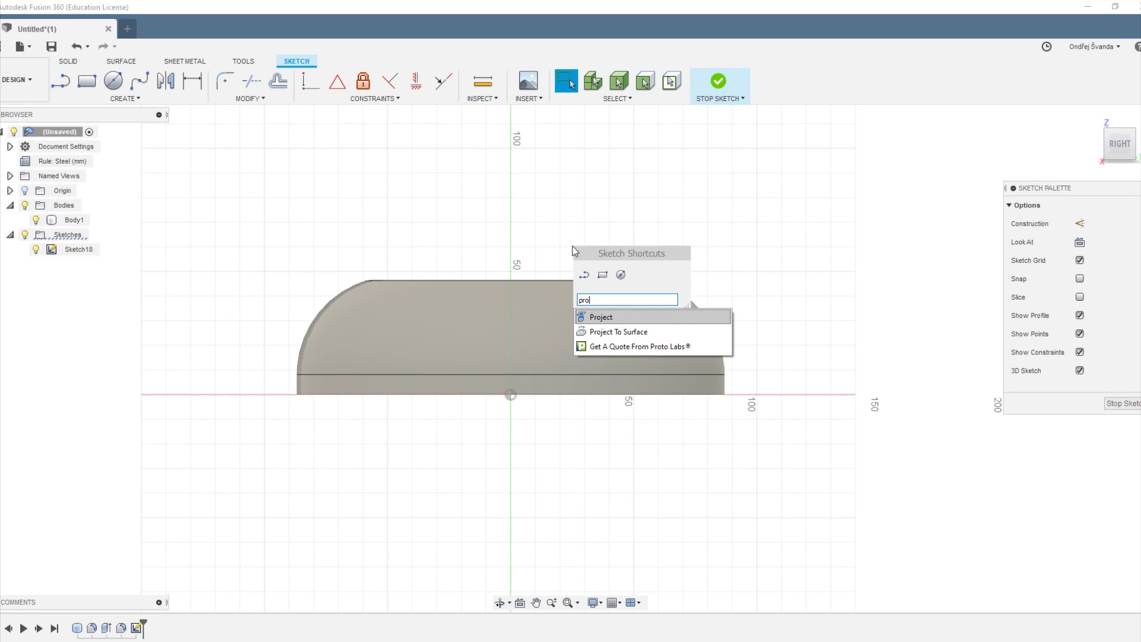
pyautogui.press('Return')
pyautogui.click(451, 355)
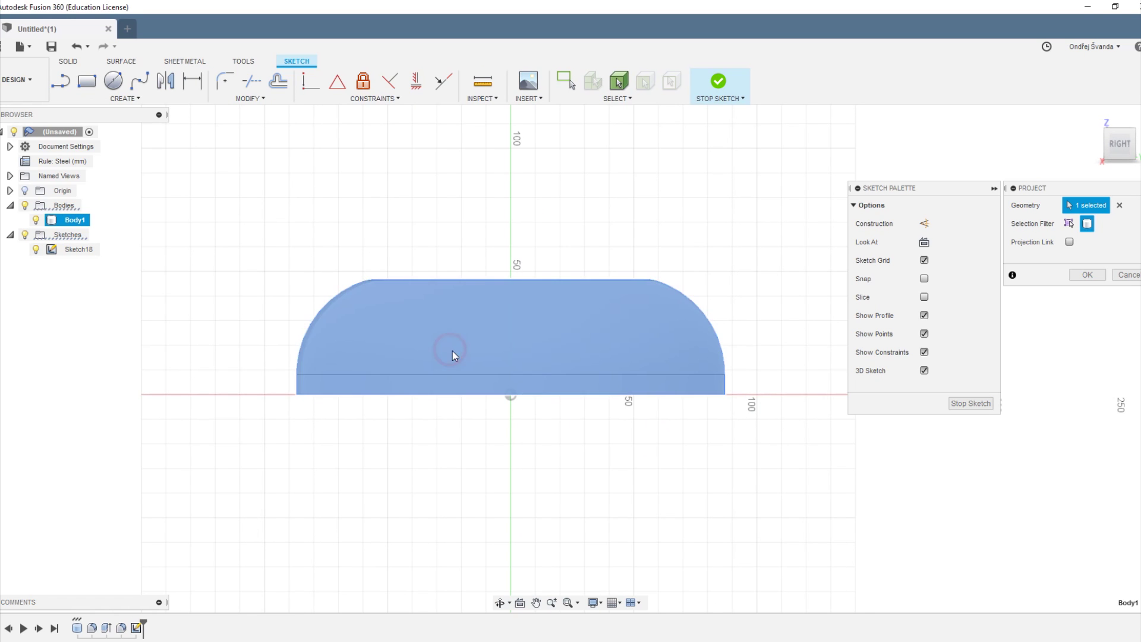
pyautogui.click(1091, 275)
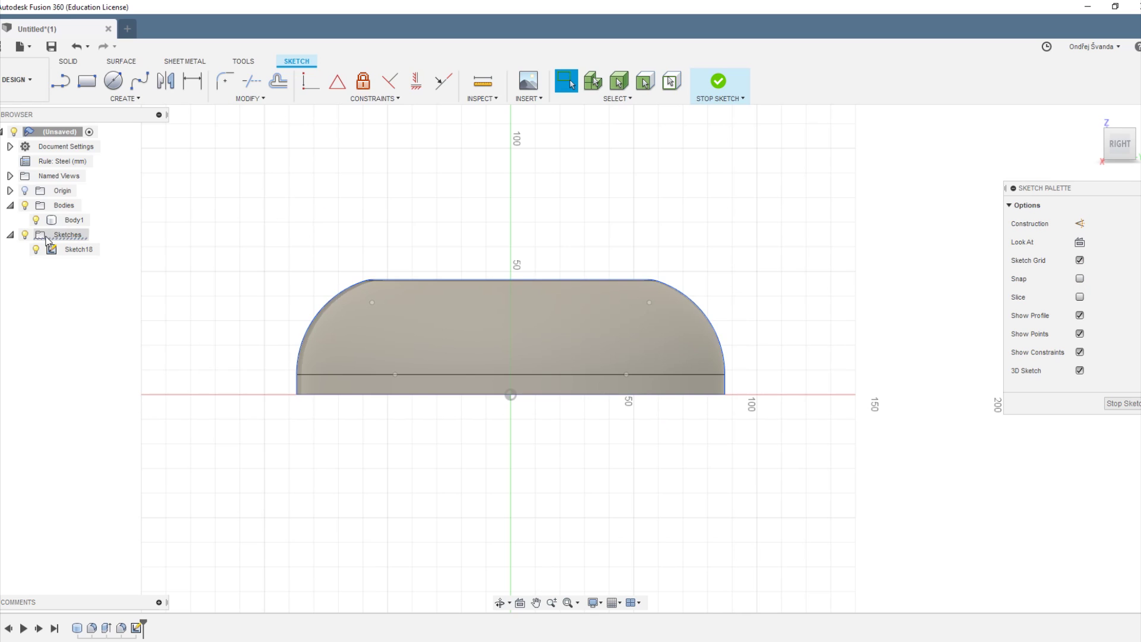
# Hide Body1, delete all projected geometry except the curved profile on the negative Z-view side, and finish the sketch.
pyautogui.click(36, 220)
pyautogui.moveTo(396, 202); pyautogui.dragTo(761, 482)
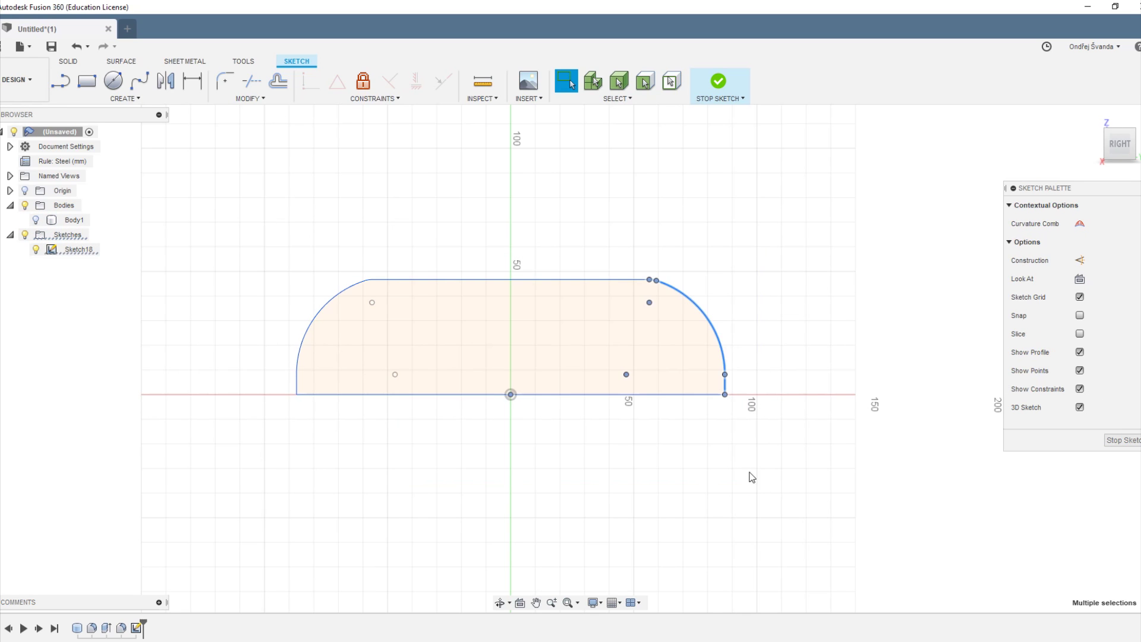
pyautogui.press('Delete')
pyautogui.moveTo(562, 450); pyautogui.dragTo(560, 443)
pyautogui.press('Delete')
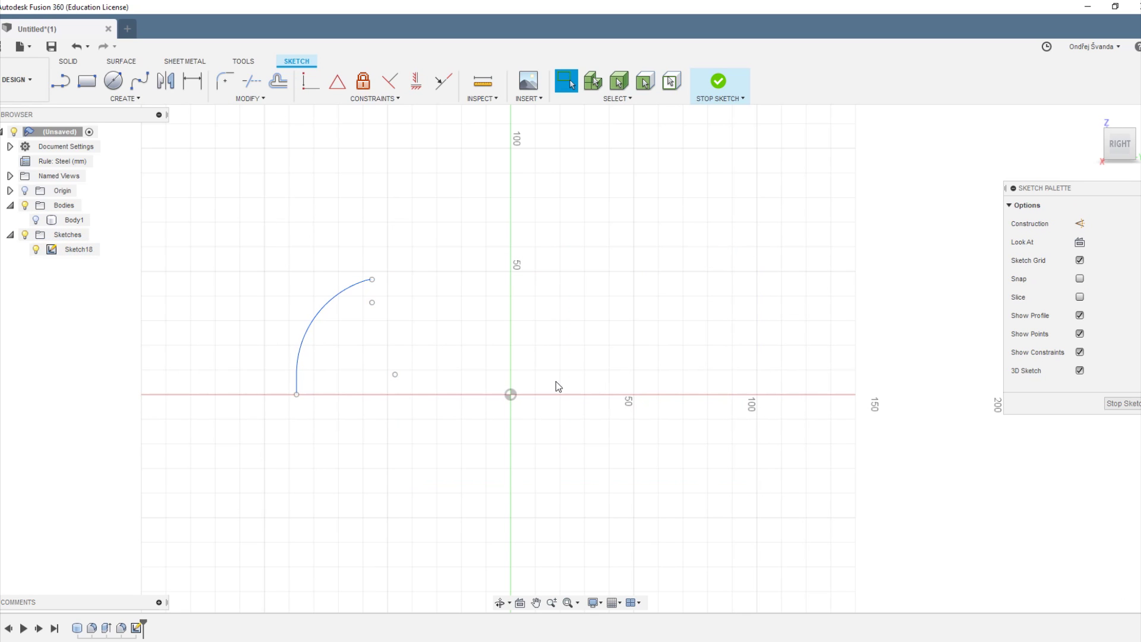
pyautogui.click(720, 86)
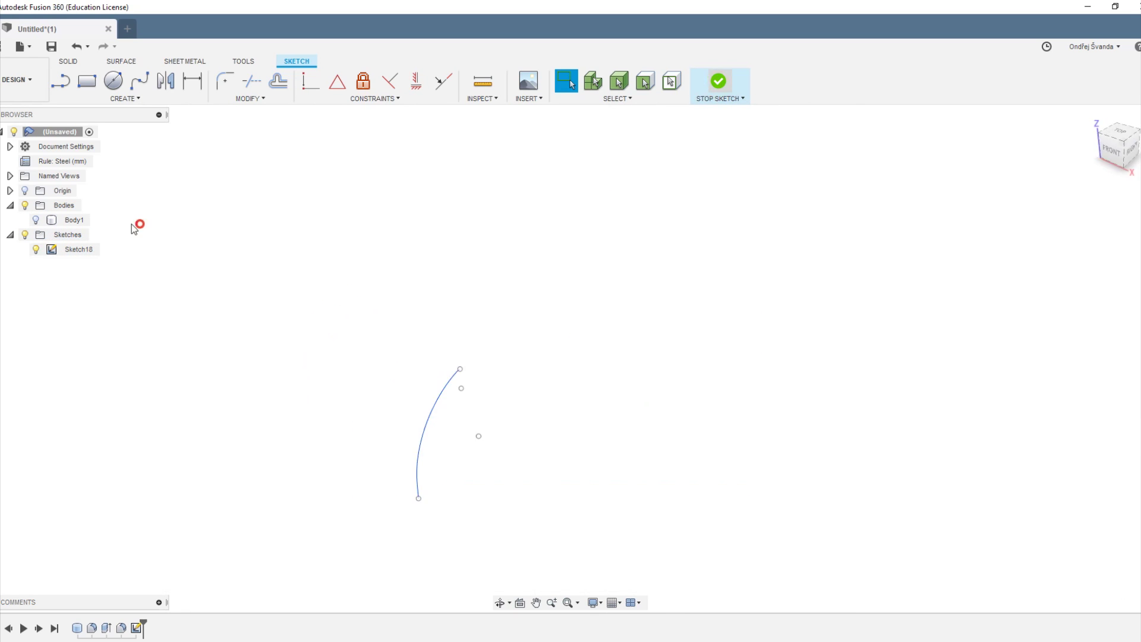
# Show Body1 again and project its circular outline into a new sketch on the horizontal XY origin plane.
pyautogui.click(37, 220)
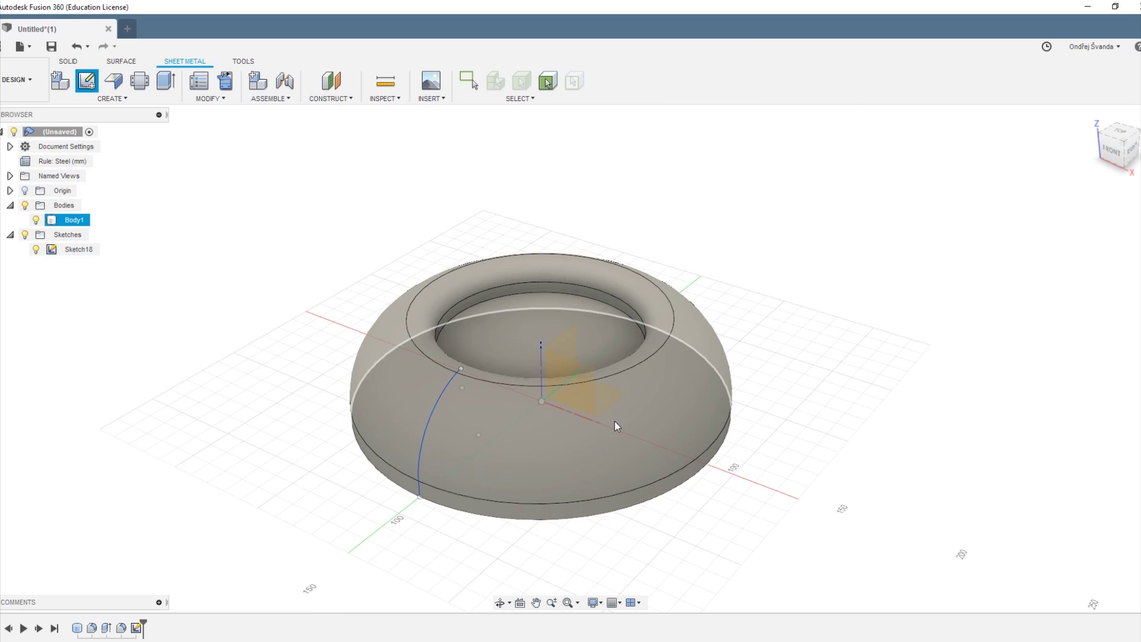
pyautogui.click(622, 396)
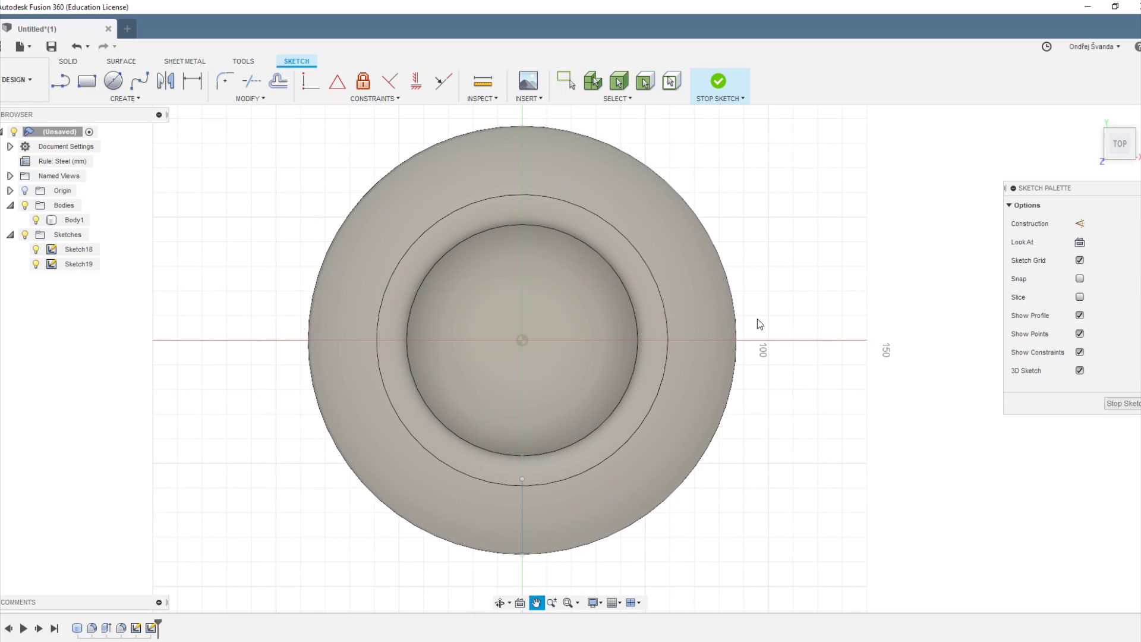
pyautogui.write('sproj')
pyautogui.press('Return')
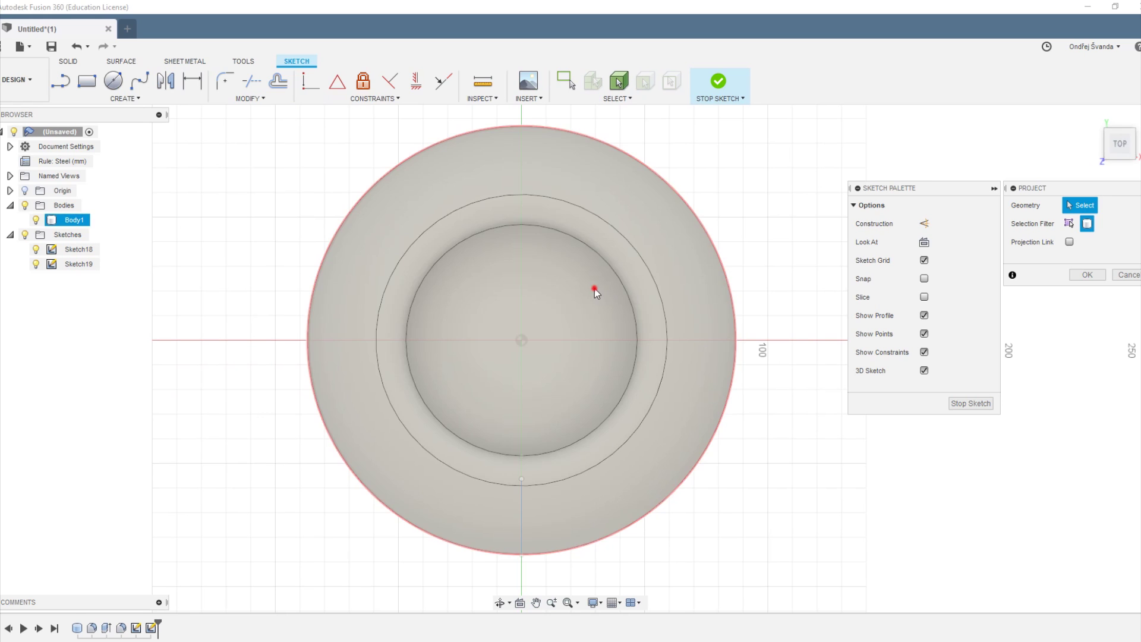
pyautogui.click(598, 289)
pyautogui.click(1088, 275)
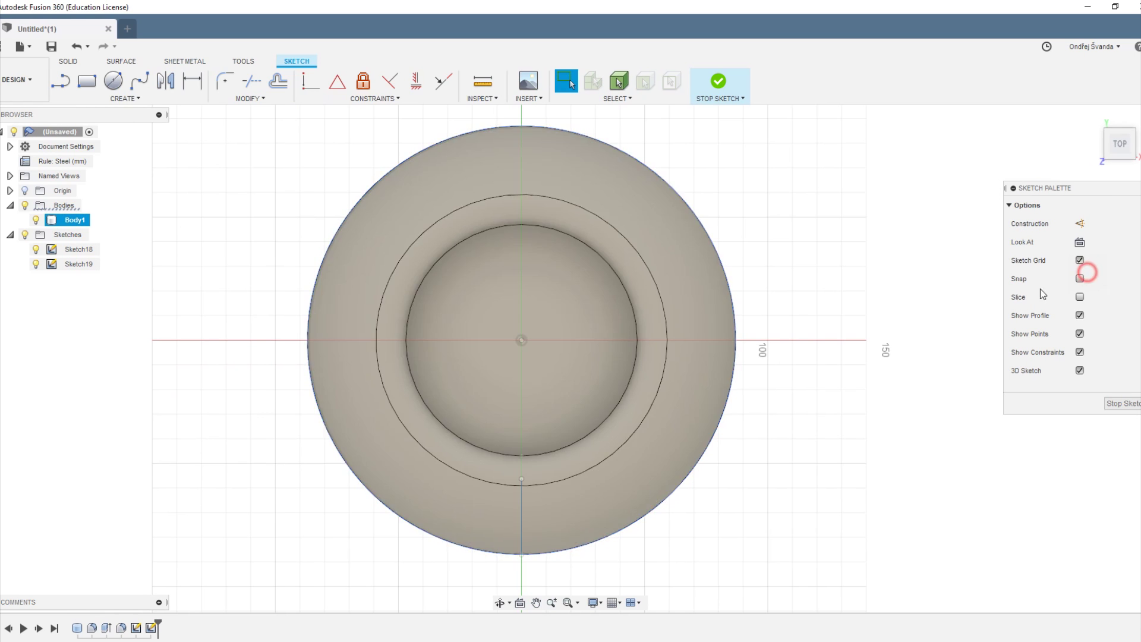
# Hide Body1 and sketch a line about 44 mm long parallel to the X axis outside the circle, plus two short lines crossing the circle.
pyautogui.click(36, 220)
pyautogui.moveTo(773, 375)
pyautogui.keyDown('shift'); pyautogui.mouseDown(button='middle')
pyautogui.moveTo(752, 380)
pyautogui.moveTo(709, 476)
pyautogui.mouseUp(button='middle'); pyautogui.keyUp('shift')
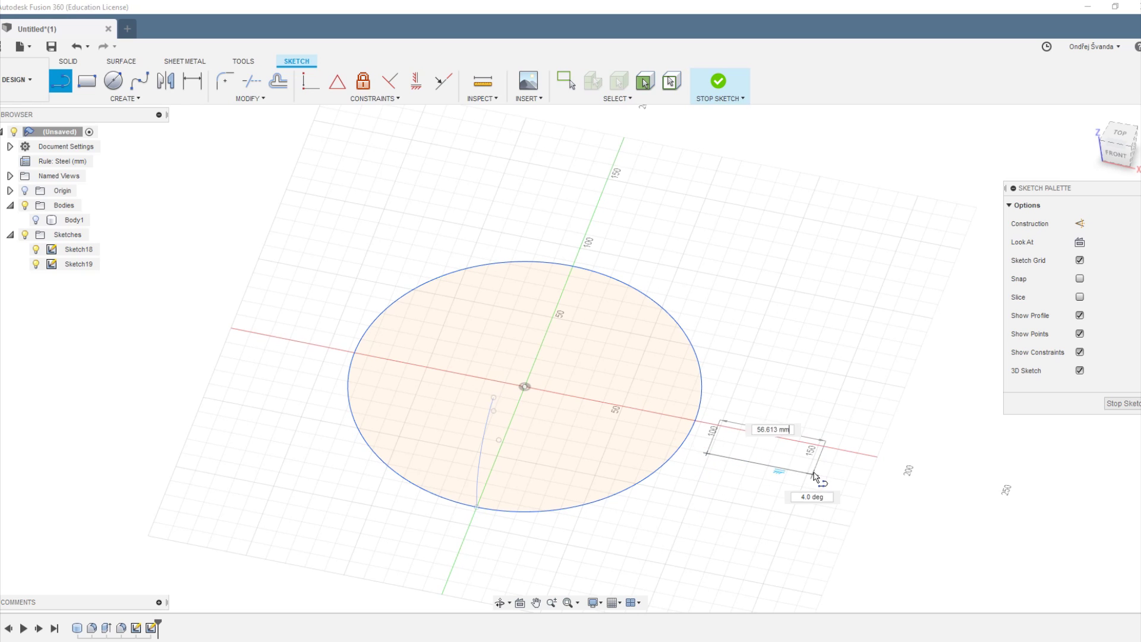
pyautogui.click(794, 471)
pyautogui.press('Escape')
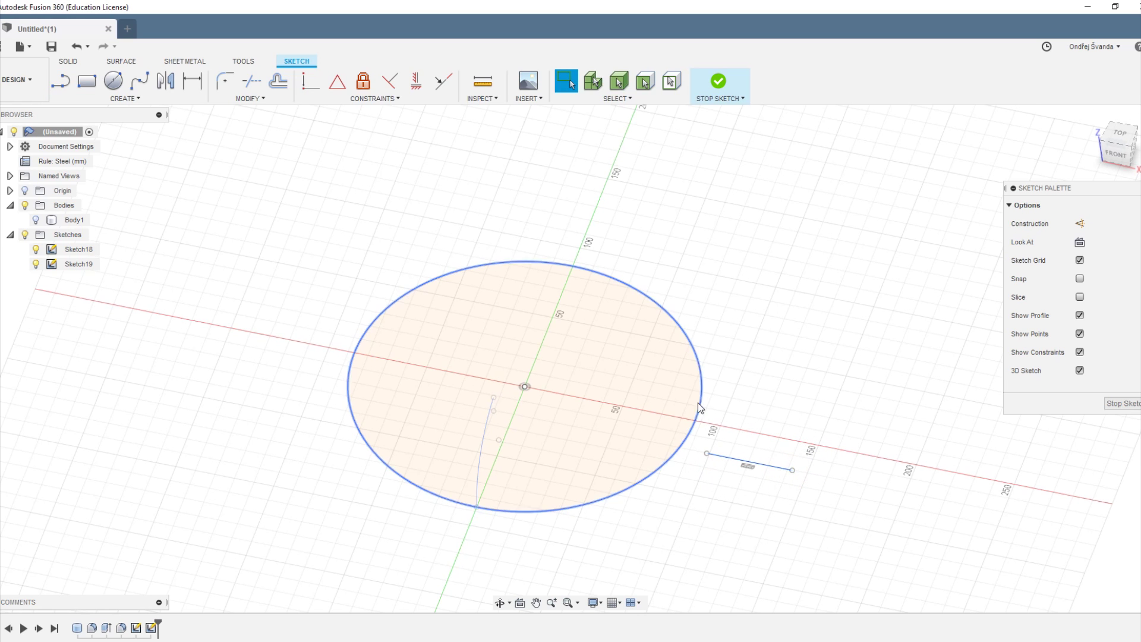
pyautogui.press('Escape')
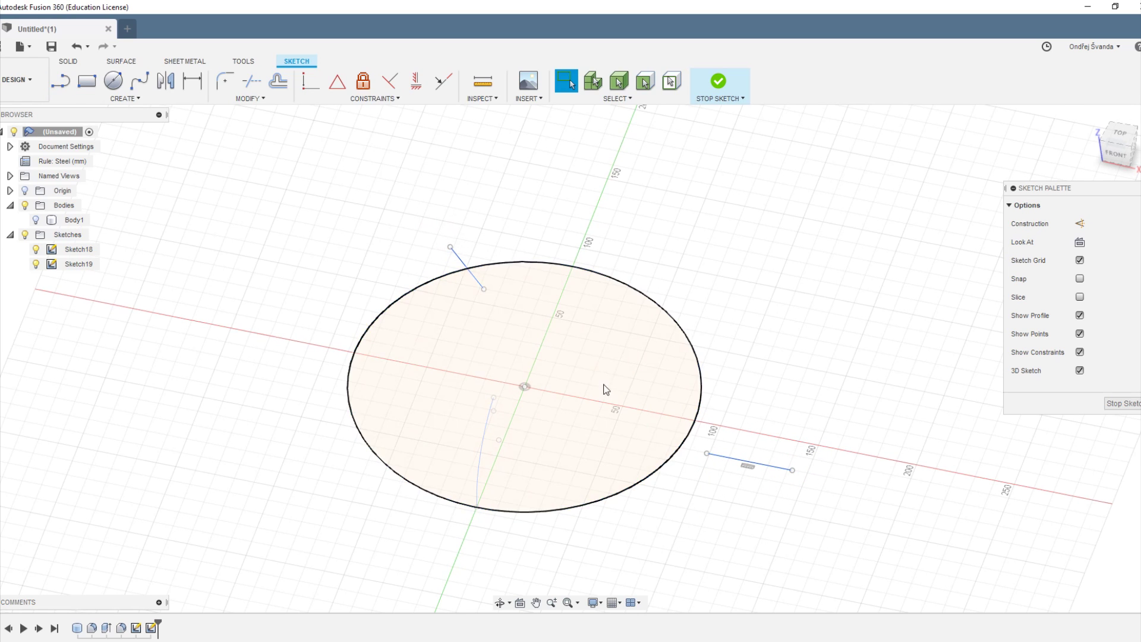
pyautogui.click(684, 478)
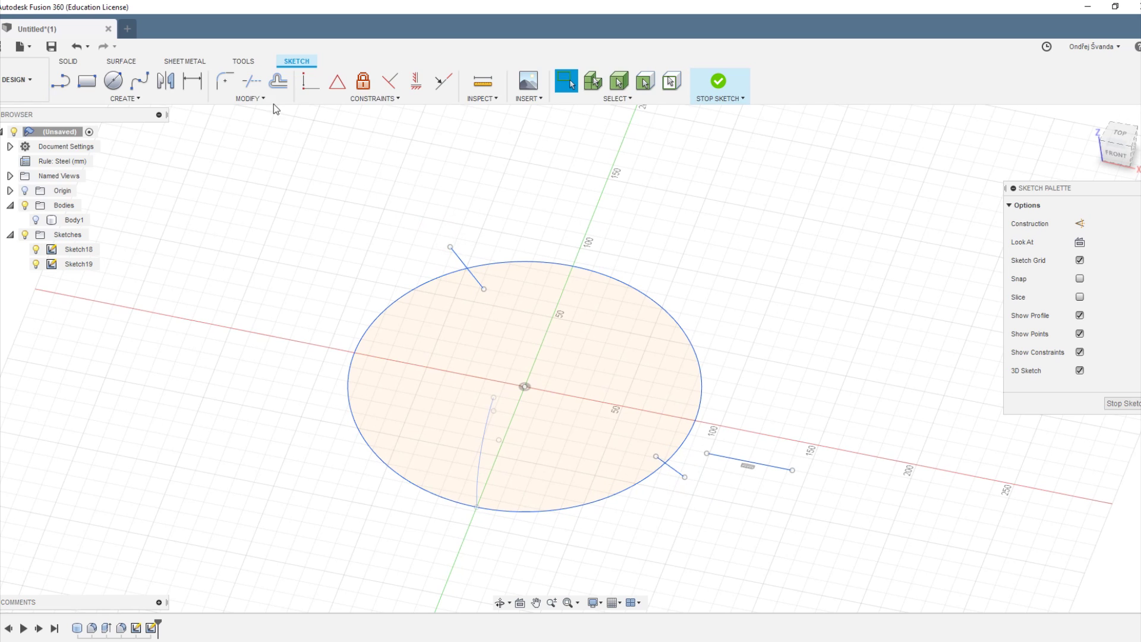
# Trim away the rear part of the circle between the two short crossing lines.
pyautogui.click(260, 88)
pyautogui.click(548, 263)
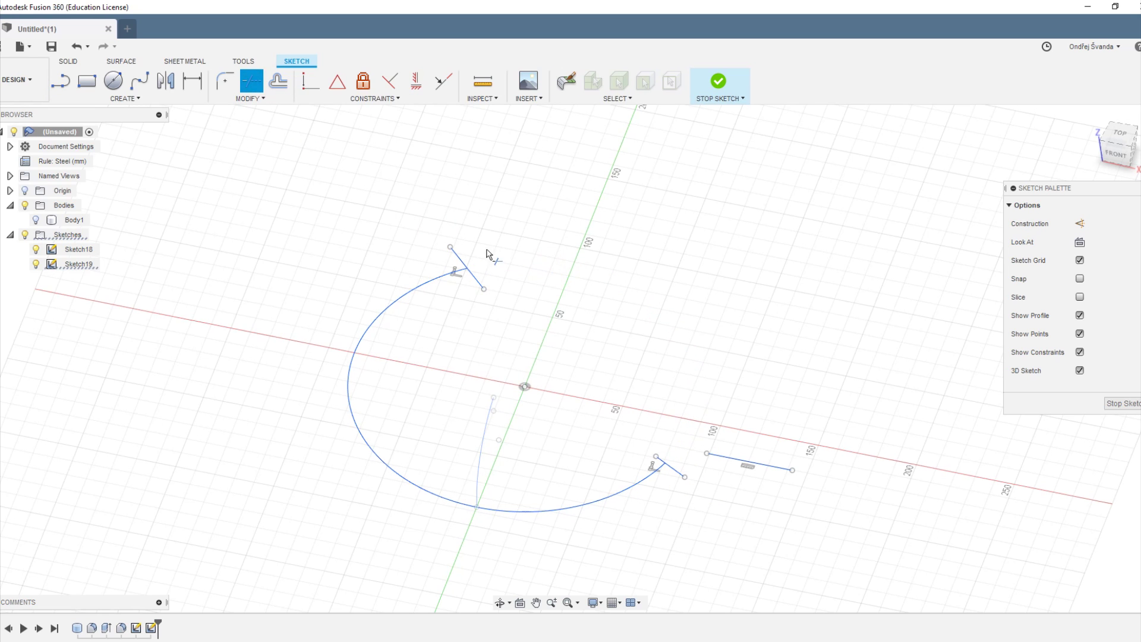
pyautogui.press('Escape')
# Delete both short crossing lines, fillet the arc into the straight line, and finish the sketch.
pyautogui.moveTo(433, 219); pyautogui.dragTo(550, 326)
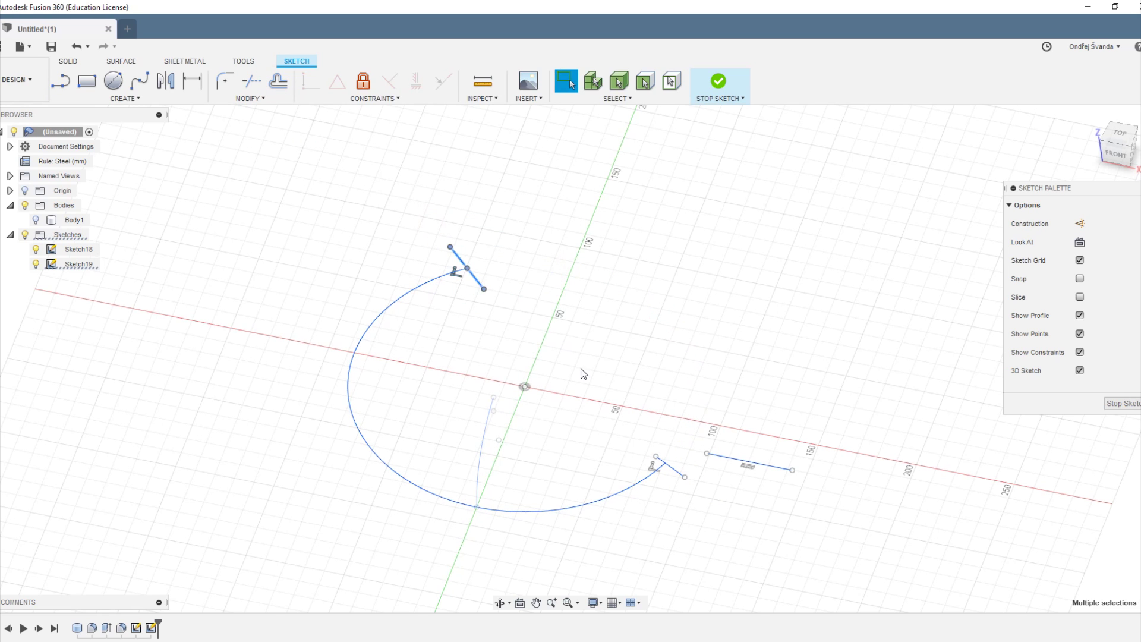
pyautogui.press('Delete')
pyautogui.moveTo(632, 421); pyautogui.dragTo(694, 491)
pyautogui.press('Delete')
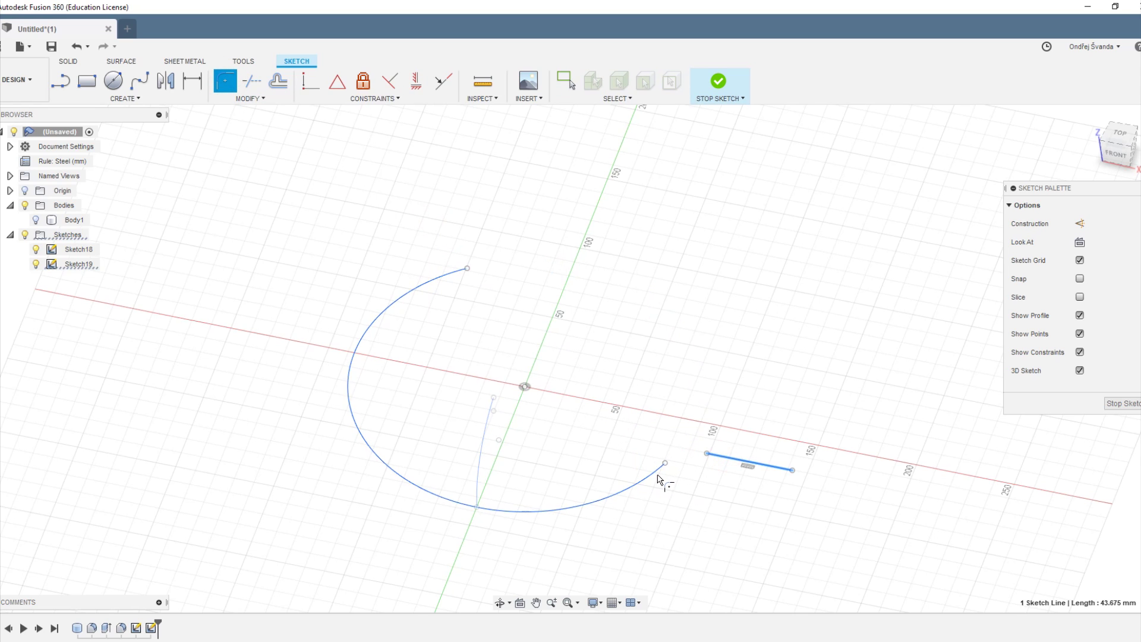
pyautogui.click(659, 476)
pyautogui.click(1119, 404)
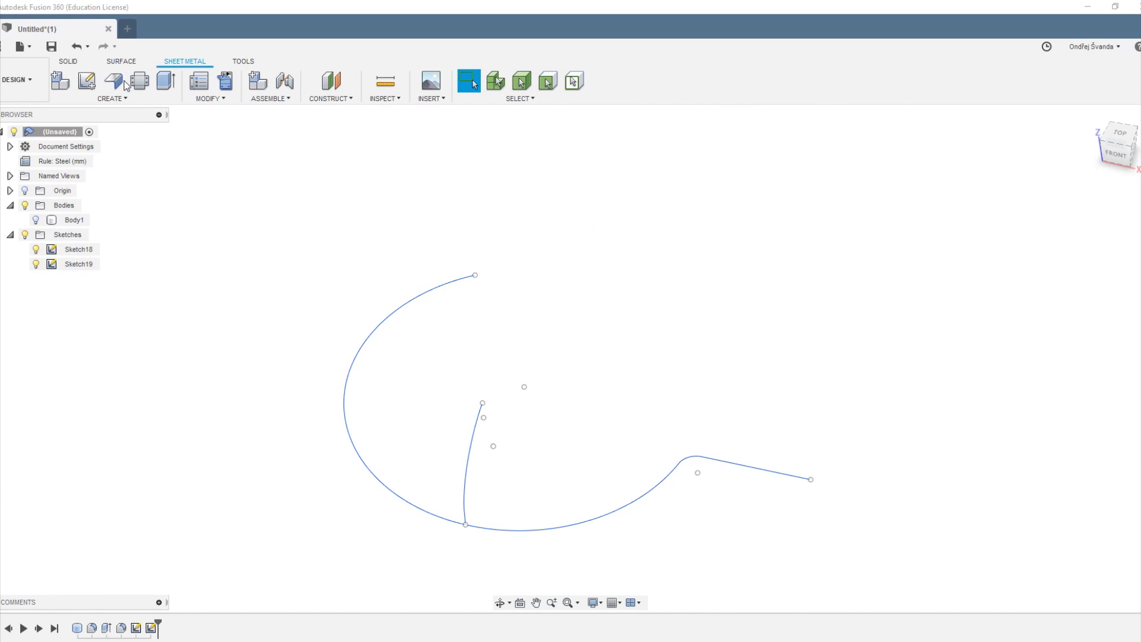
# Create a one-sided flange about 123 mm high from the arc-and-line chain as a new body, and hide that body.
pyautogui.click(115, 81)
pyautogui.click(647, 489)
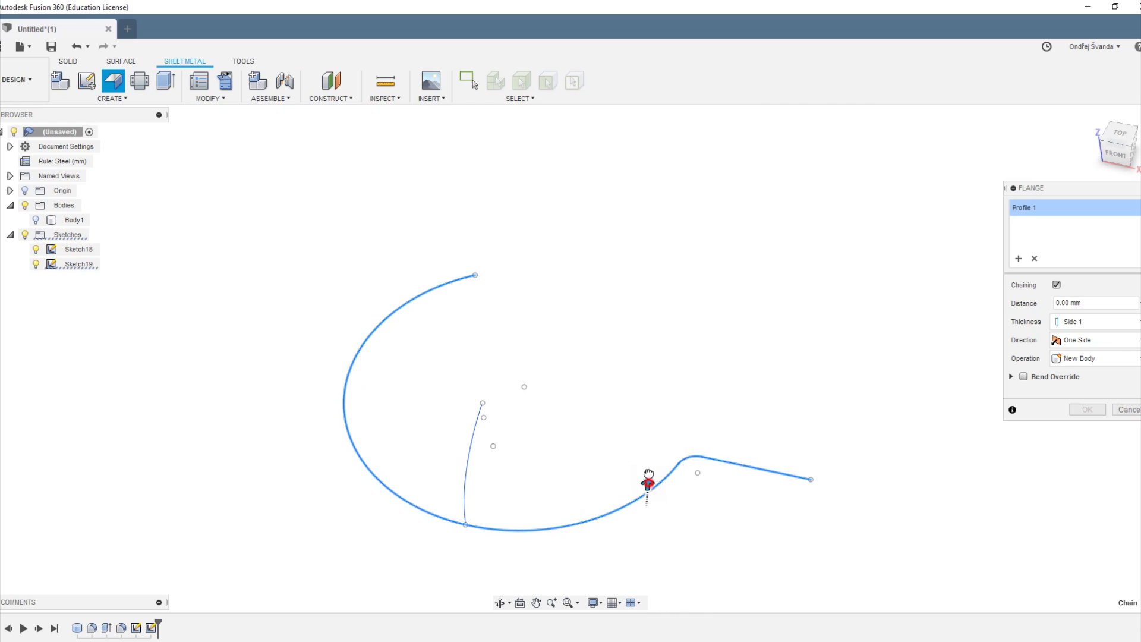
pyautogui.moveTo(635, 282); pyautogui.dragTo(634, 275)
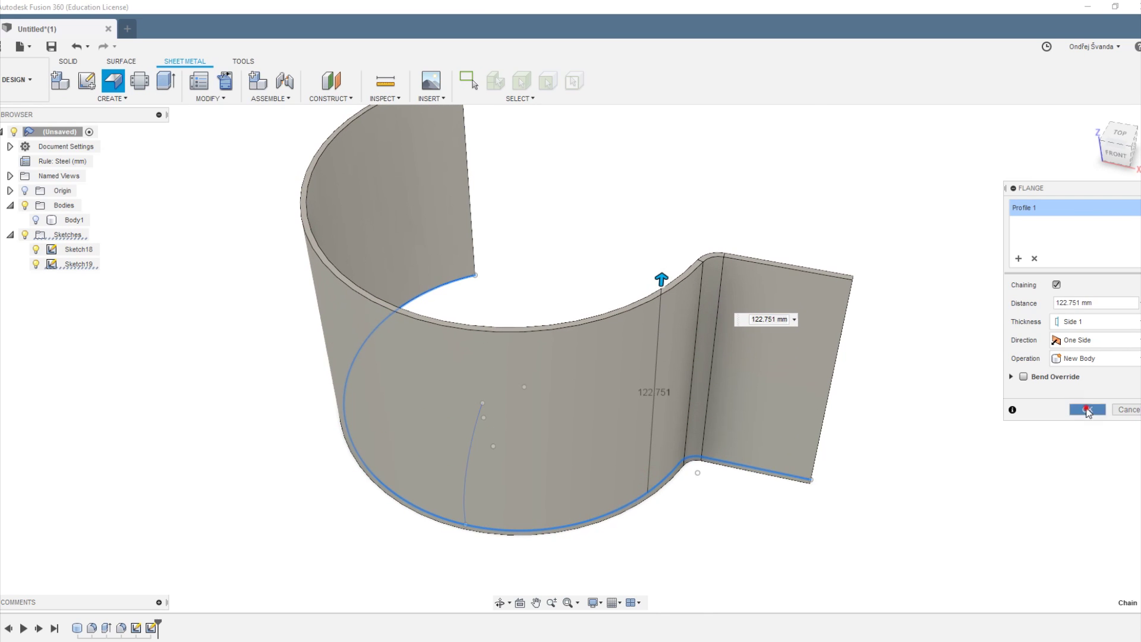
pyautogui.click(1088, 410)
pyautogui.click(36, 233)
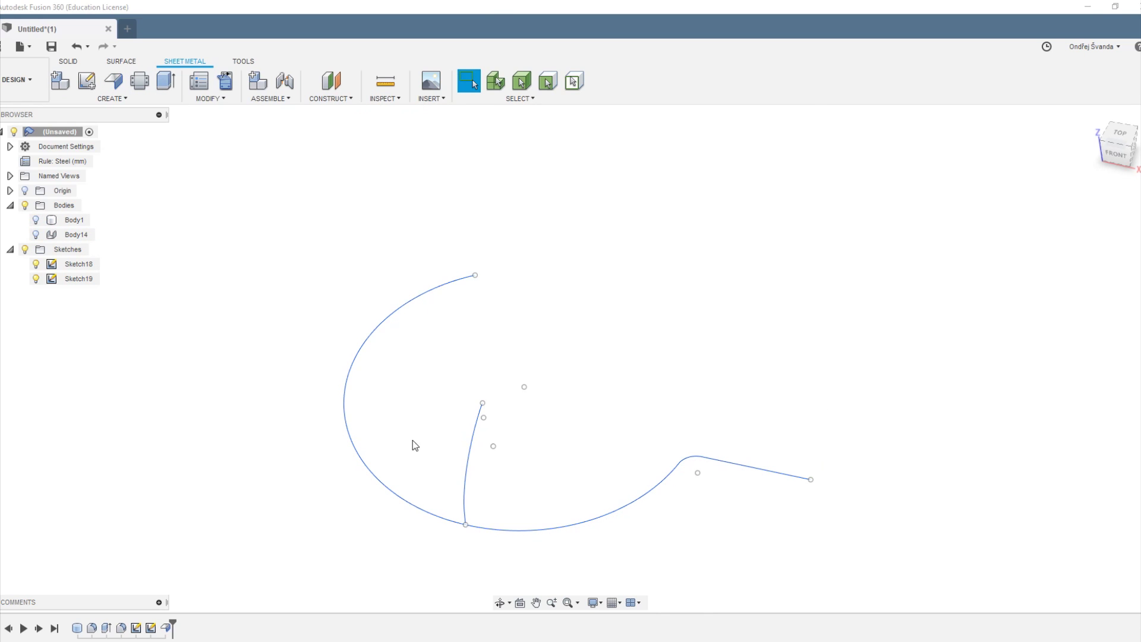
# Create a two-sided flange from the vertical profile curve as a new body, extending about 137 mm on the first side.
pyautogui.moveTo(565, 377); pyautogui.dragTo(562, 316, button='middle')
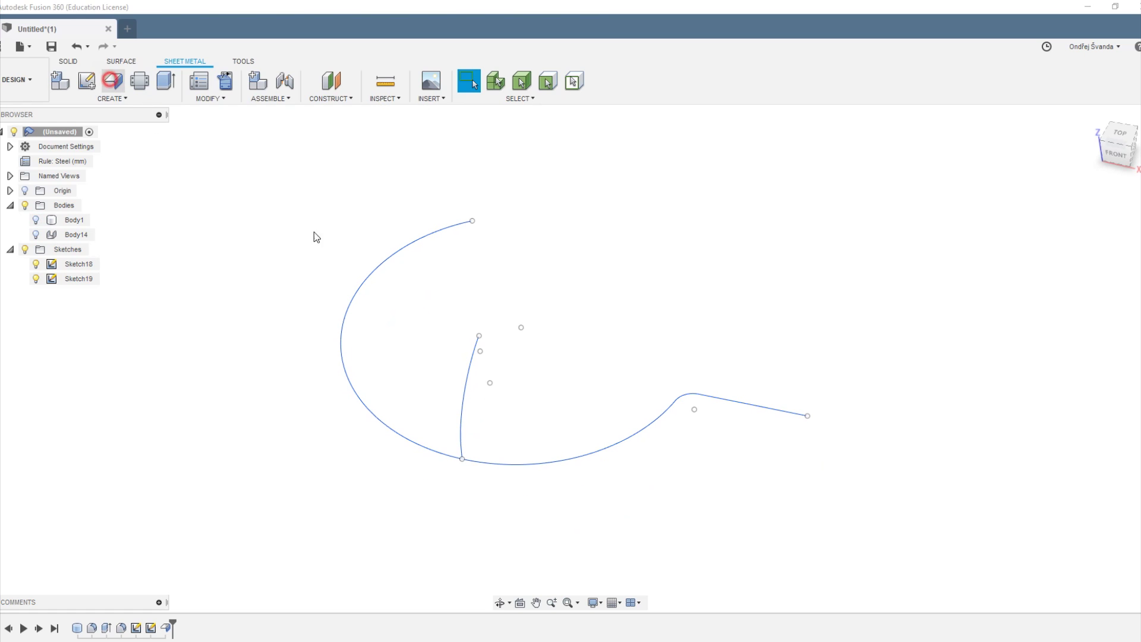
pyautogui.press('Return')
pyautogui.click(466, 397)
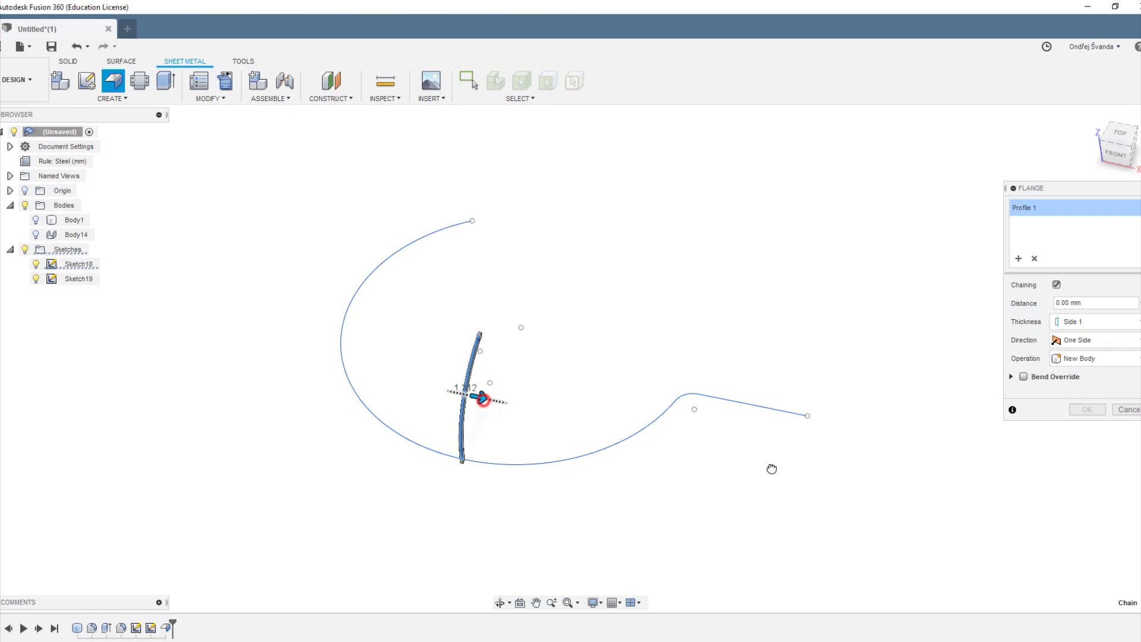
pyautogui.keyDown('shift'); pyautogui.moveTo(616, 537); pyautogui.dragTo(655, 516, button='middle'); pyautogui.keyUp('shift')
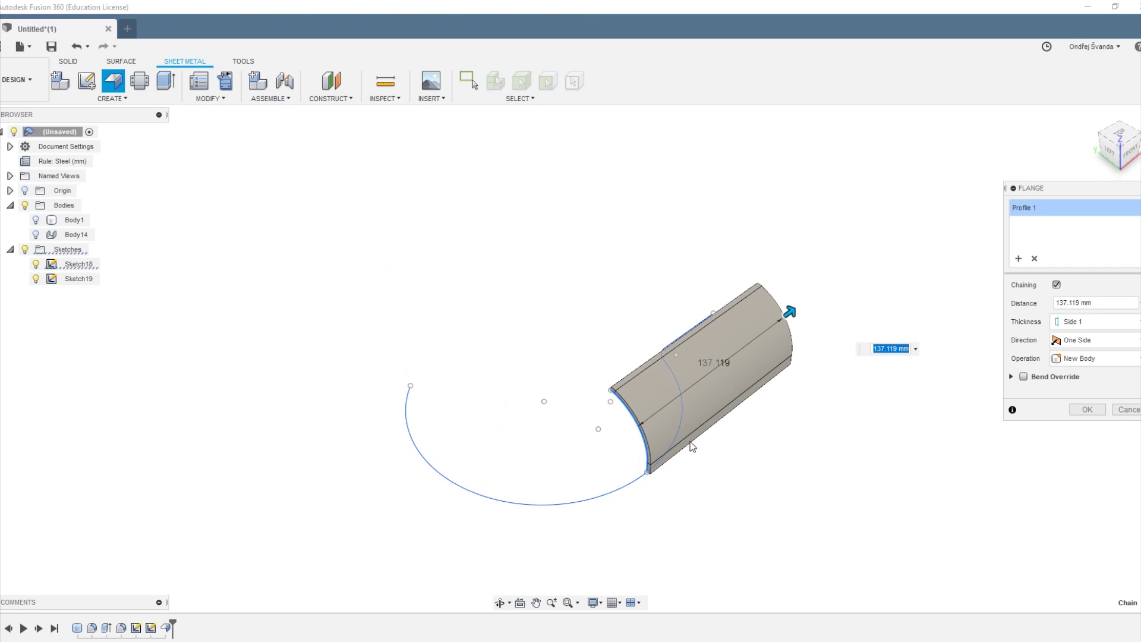
pyautogui.click(1079, 340)
pyautogui.click(1073, 373)
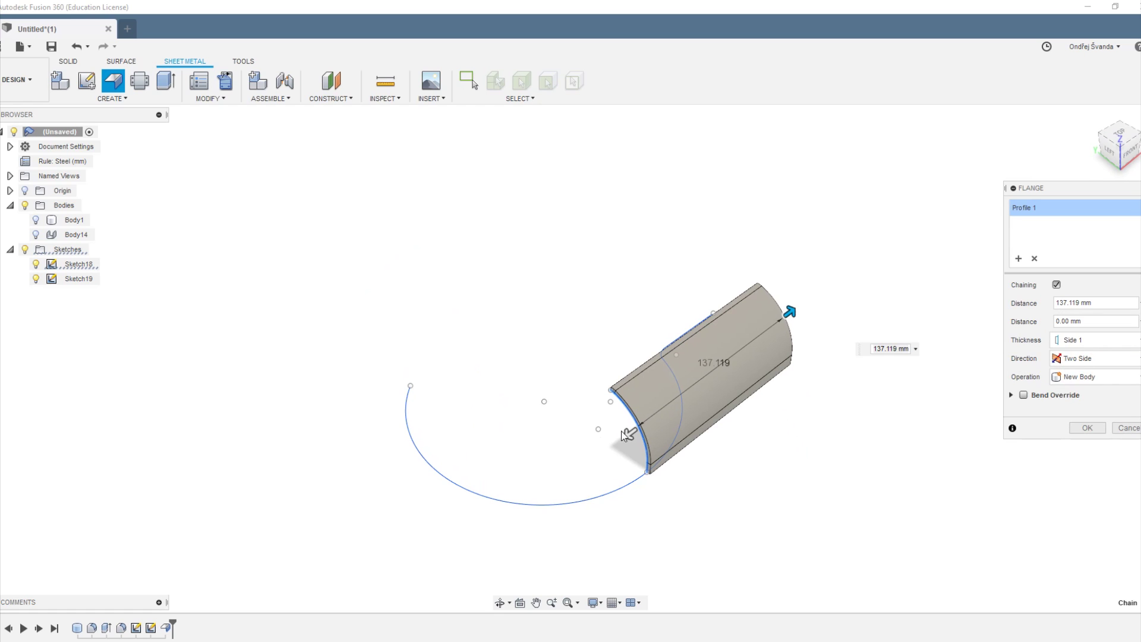
pyautogui.moveTo(627, 435); pyautogui.dragTo(295, 547)
pyautogui.moveTo(421, 315); pyautogui.dragTo(526, 159, button='middle')
pyautogui.moveTo(490, 440); pyautogui.dragTo(472, 446)
pyautogui.click(1088, 428)
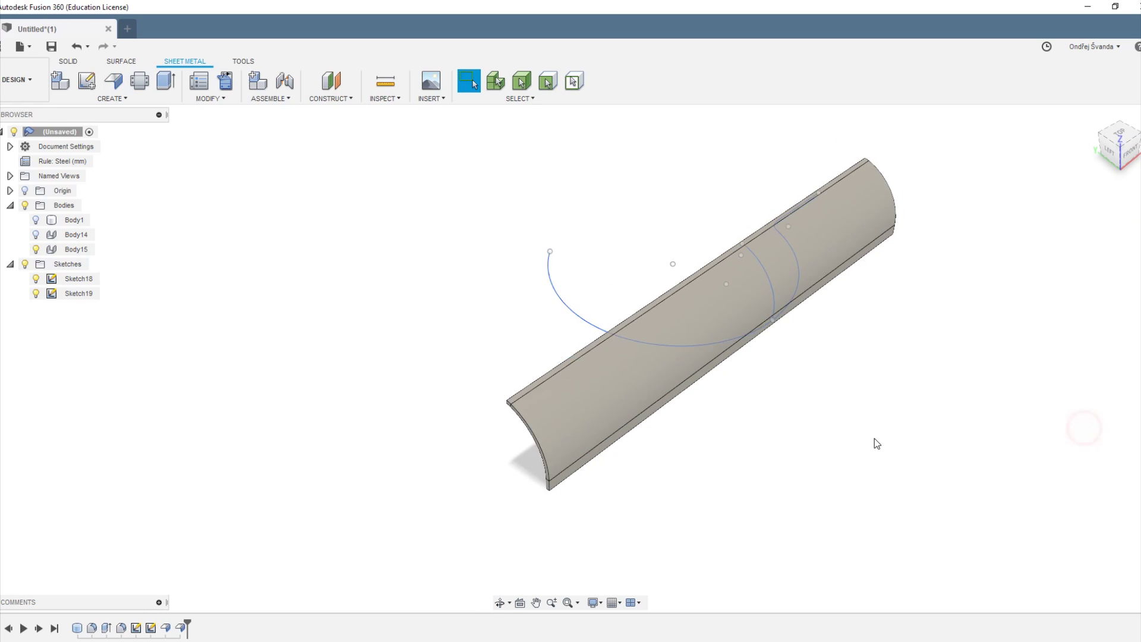
# Rename the arc-and-line flange body "horizontal" and the curved-profile flange body "vertical".
pyautogui.keyDown('shift'); pyautogui.moveTo(875, 440); pyautogui.dragTo(770, 421, button='middle'); pyautogui.keyUp('shift')
pyautogui.click(63, 237)
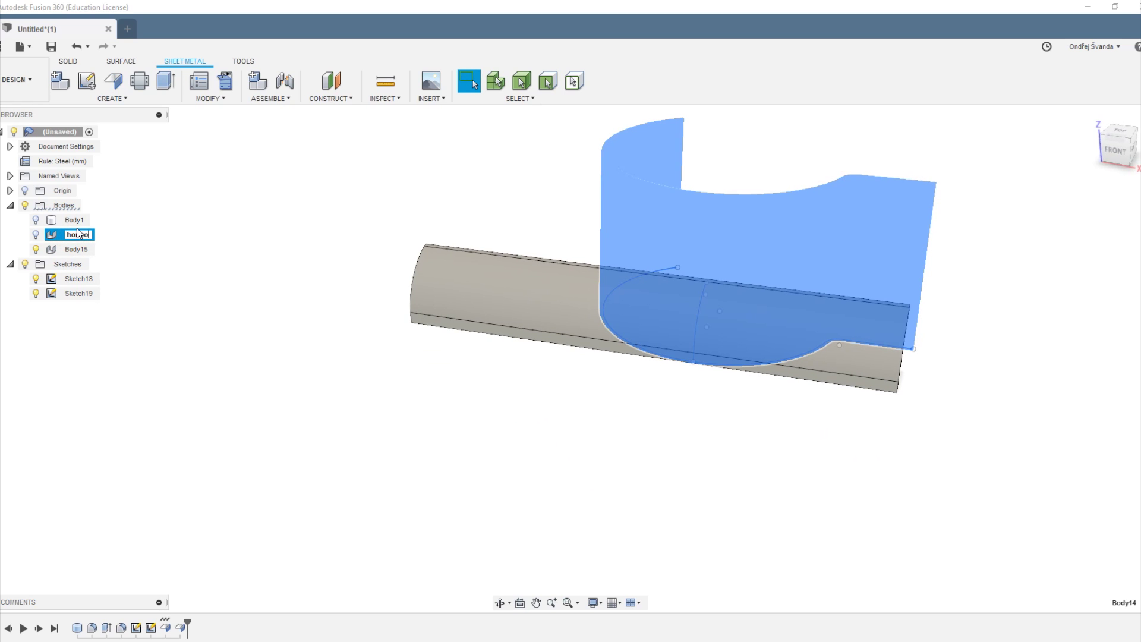
pyautogui.click(78, 250)
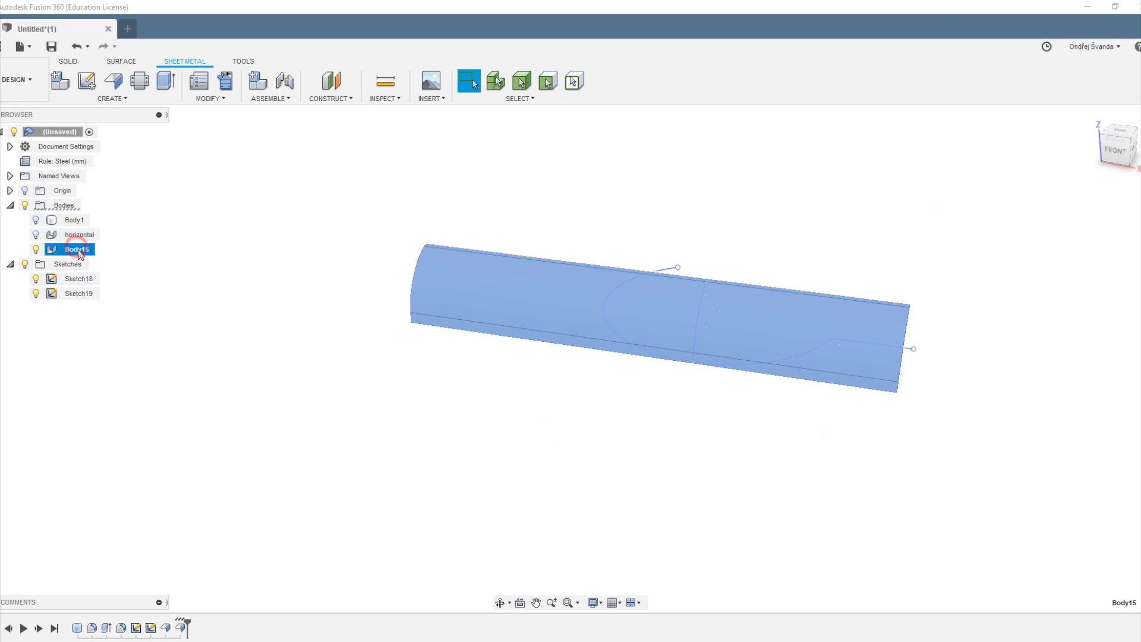
pyautogui.doubleClick(73, 250)
pyautogui.write('vertical')
pyautogui.press('Return')
pyautogui.click(357, 327)
# Extrude the thin bottom edge face of the vertical body upward by about -110 mm as a new body.
pyautogui.keyDown('shift'); pyautogui.moveTo(473, 372); pyautogui.dragTo(505, 310, button='middle'); pyautogui.keyUp('shift')
pyautogui.scroll(2, 511, 310)
pyautogui.scroll(3, 523, 315)
pyautogui.press('e')
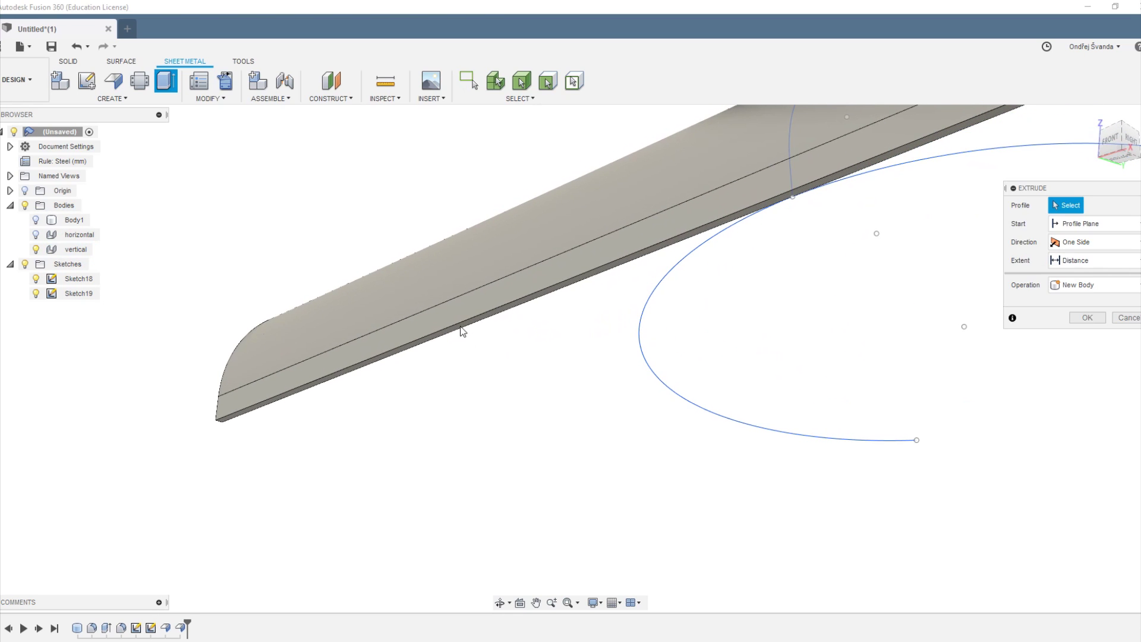
pyautogui.click(461, 324)
pyautogui.scroll(-4, 584, 404)
pyautogui.moveTo(631, 427); pyautogui.dragTo(509, 479, button='middle')
pyautogui.moveTo(501, 443); pyautogui.dragTo(501, 288)
pyautogui.click(1085, 323)
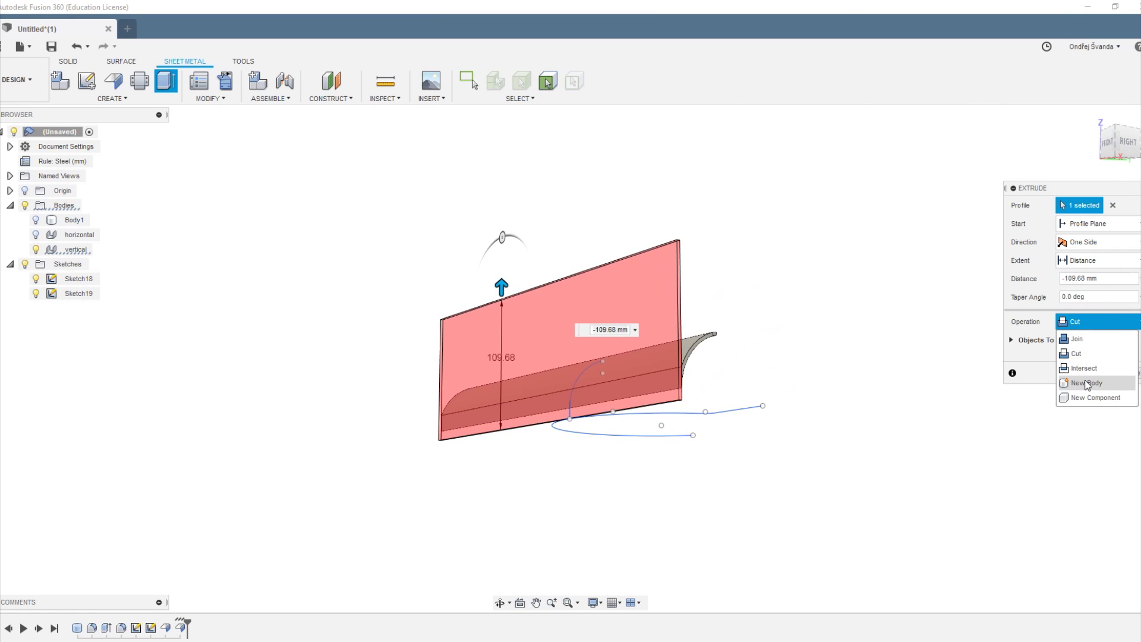
pyautogui.click(1088, 383)
pyautogui.keyDown('shift'); pyautogui.moveTo(821, 365); pyautogui.dragTo(885, 410, button='middle'); pyautogui.keyUp('shift')
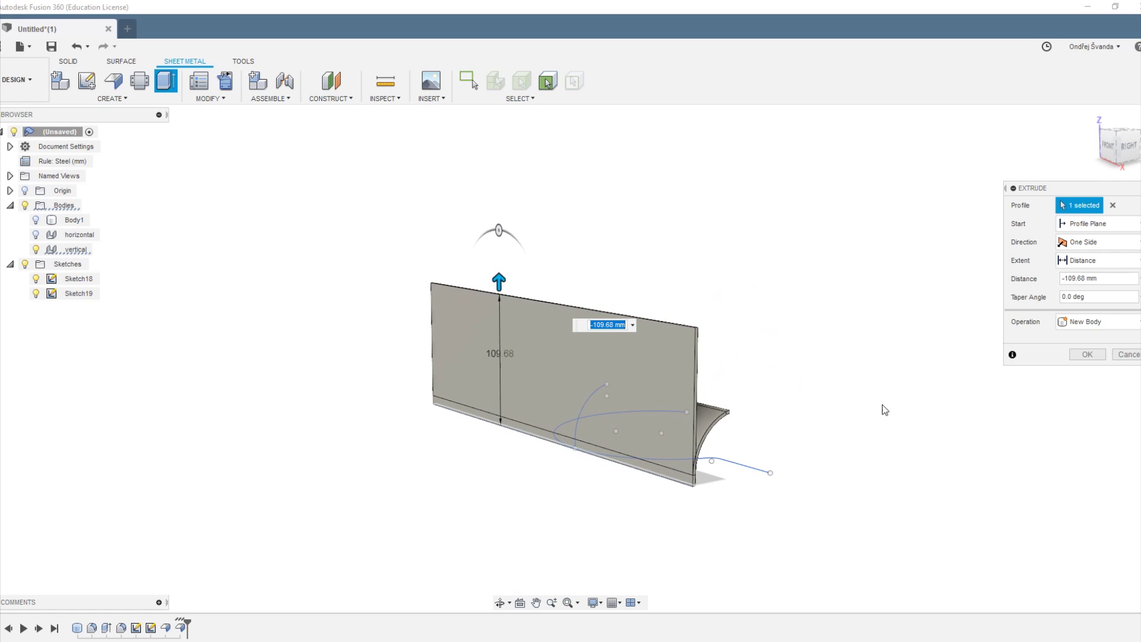
pyautogui.click(1084, 355)
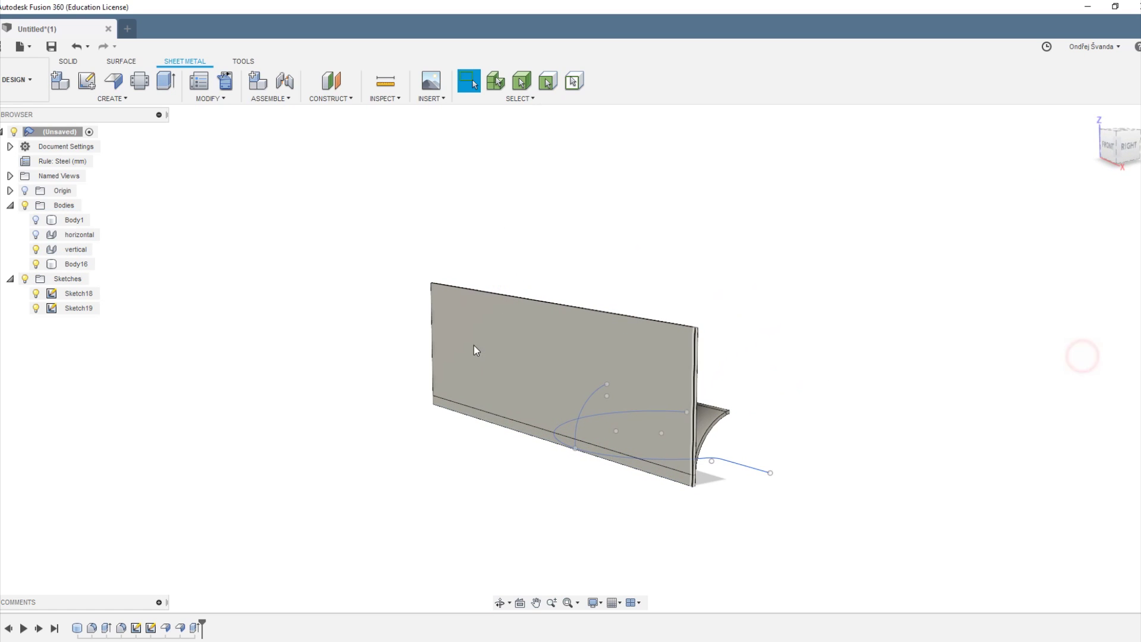
# Duplicate the newly extruded plate body in place by copying it and pasting it into the Bodies folder.
pyautogui.click(75, 267)
pyautogui.rightClick(74, 269)
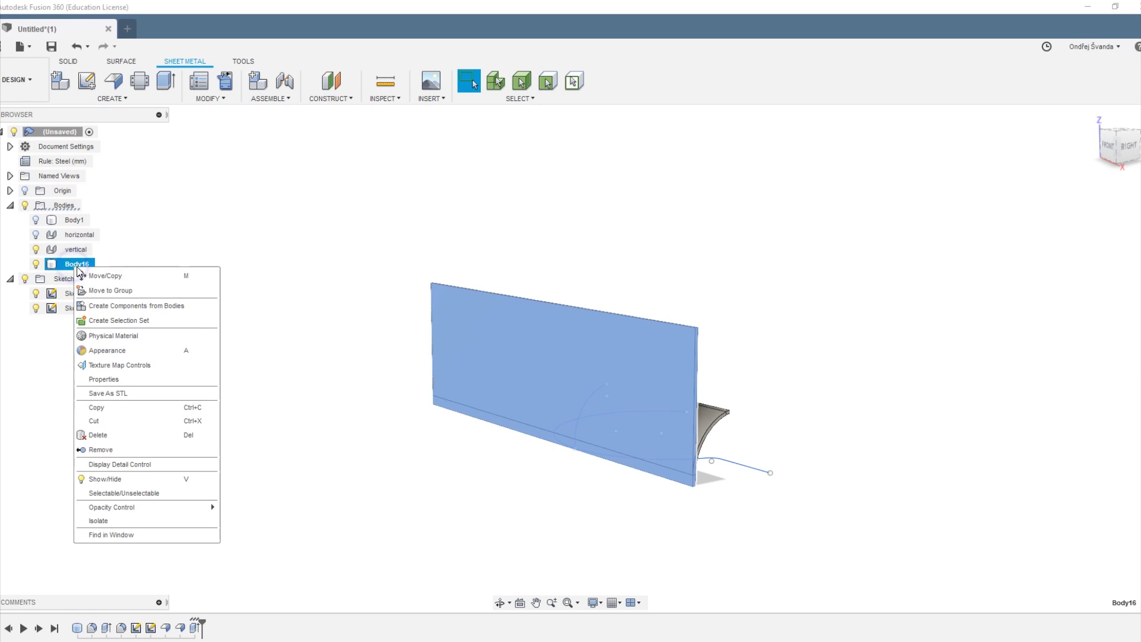
pyautogui.click(98, 409)
pyautogui.rightClick(67, 209)
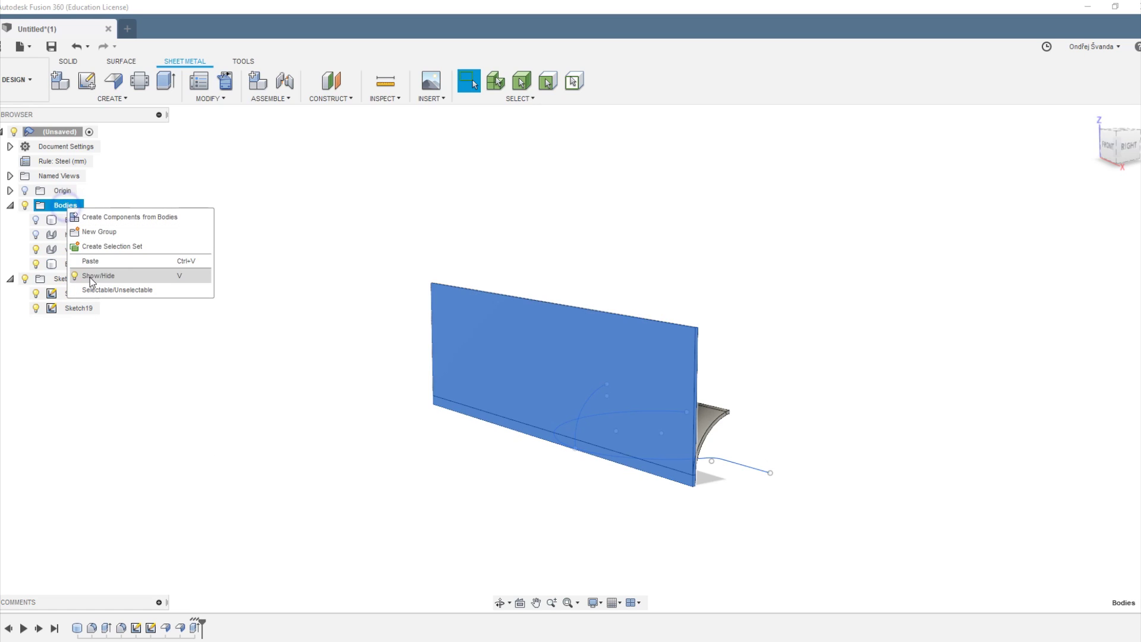
pyautogui.click(74, 261)
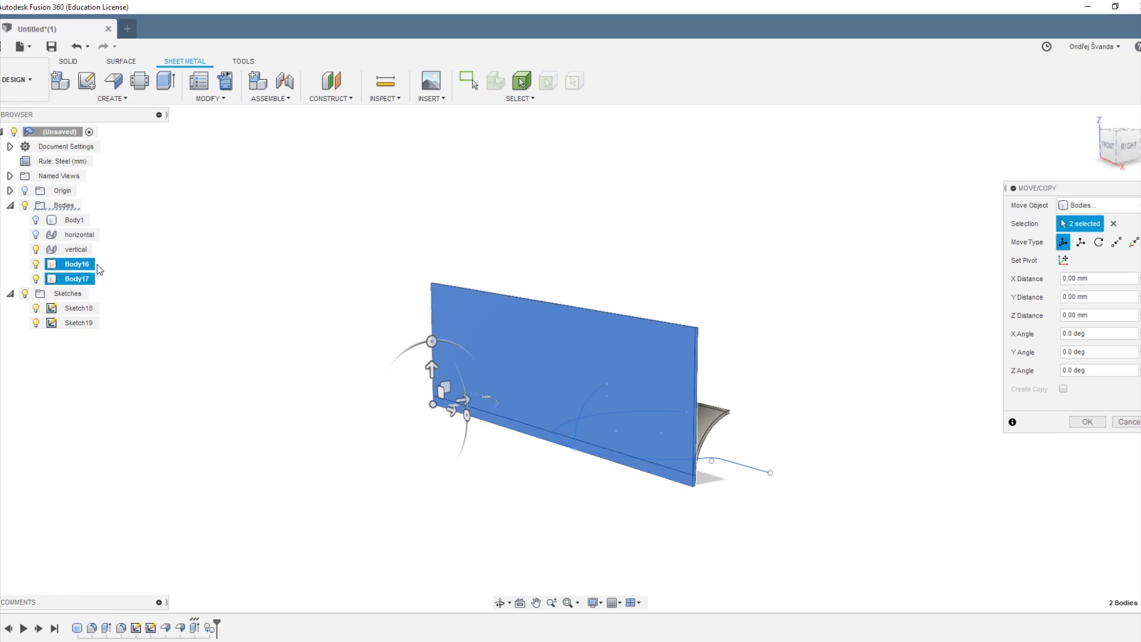
pyautogui.press('Return')
# Rename the original plate body "aux1" and its copy "aux2".
pyautogui.doubleClick(77, 265)
pyautogui.write('aux1')
pyautogui.press('Return')
pyautogui.doubleClick(76, 278)
pyautogui.write('a')
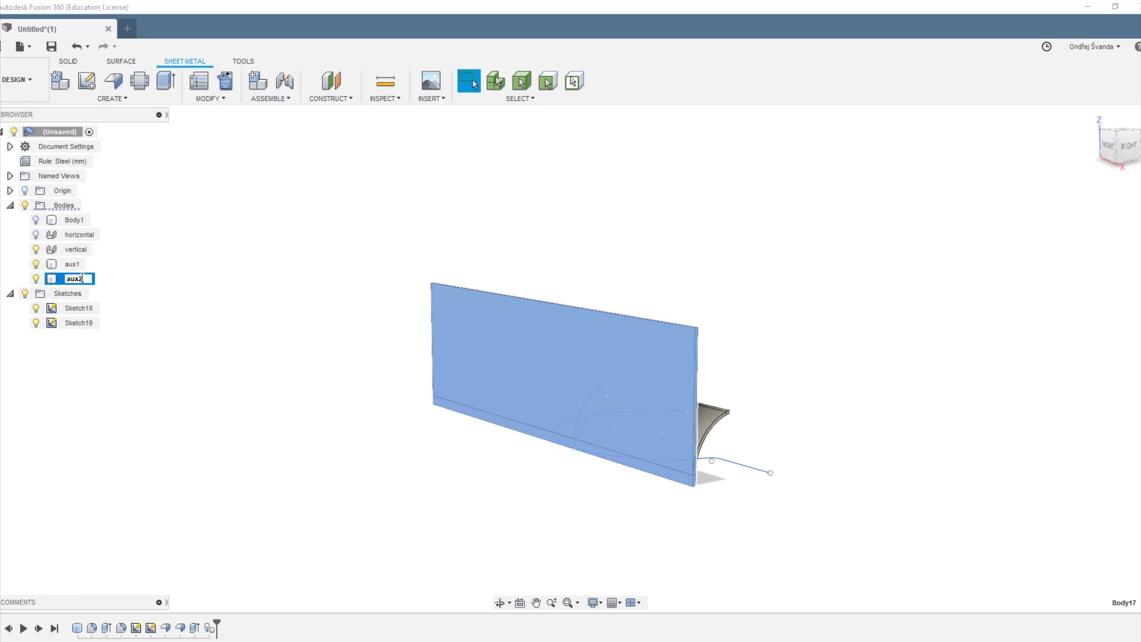
pyautogui.write('ux2')
pyautogui.press('Return')
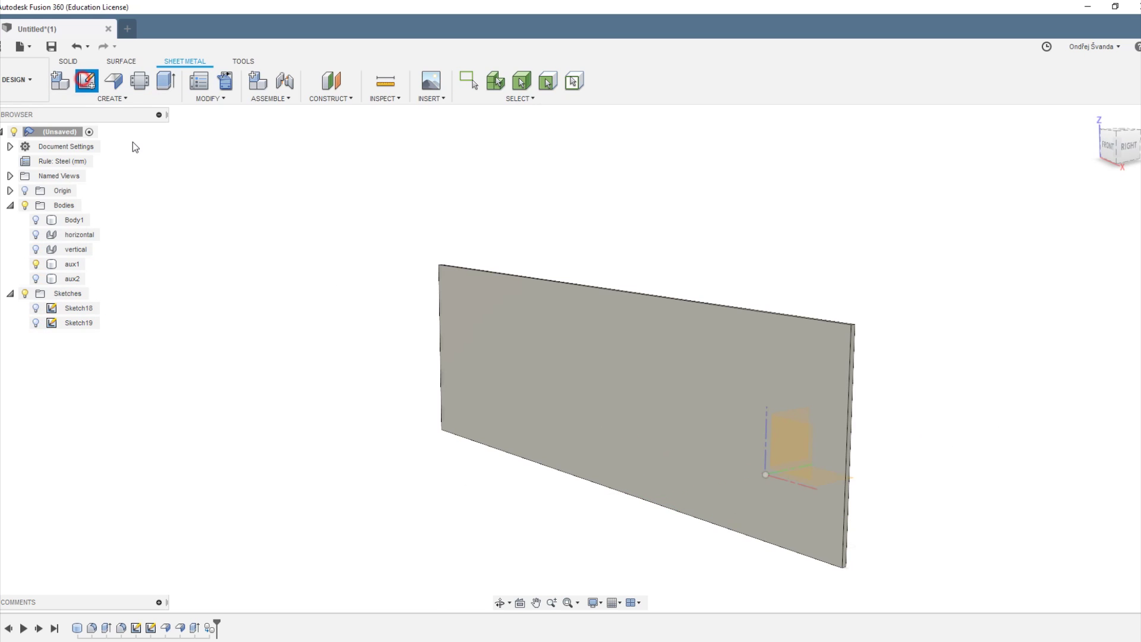
# Sketch the text "I Love Fusion 360" at 30 mm height on the front face of aux1, and show Body1.
pyautogui.click(565, 387)
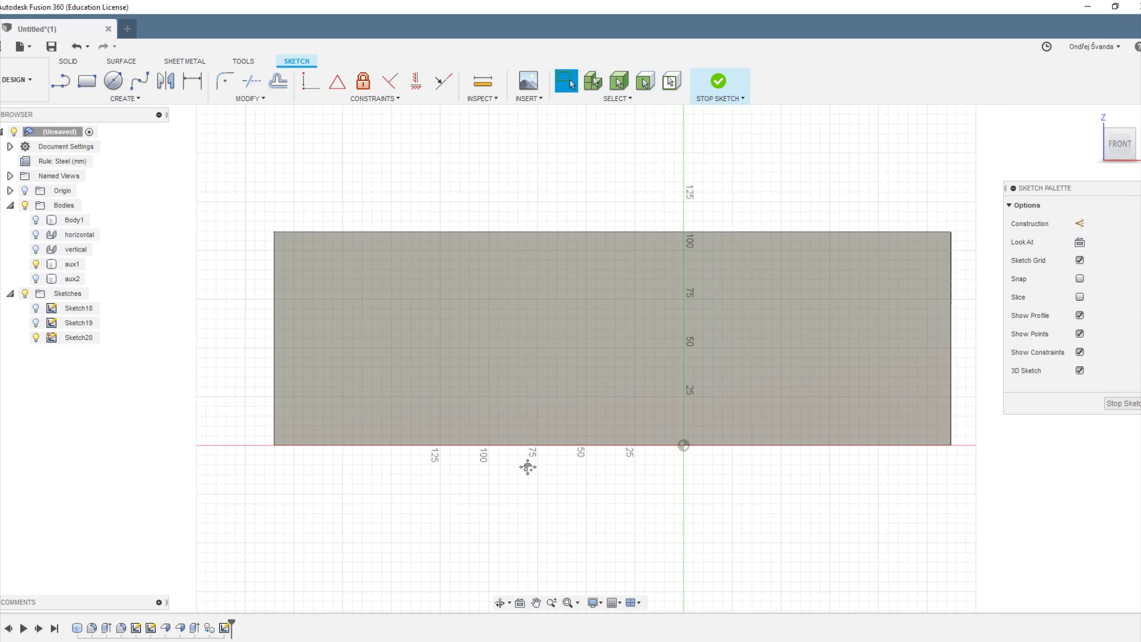
pyautogui.moveTo(528, 467); pyautogui.dragTo(519, 470, button='middle')
pyautogui.write('stext')
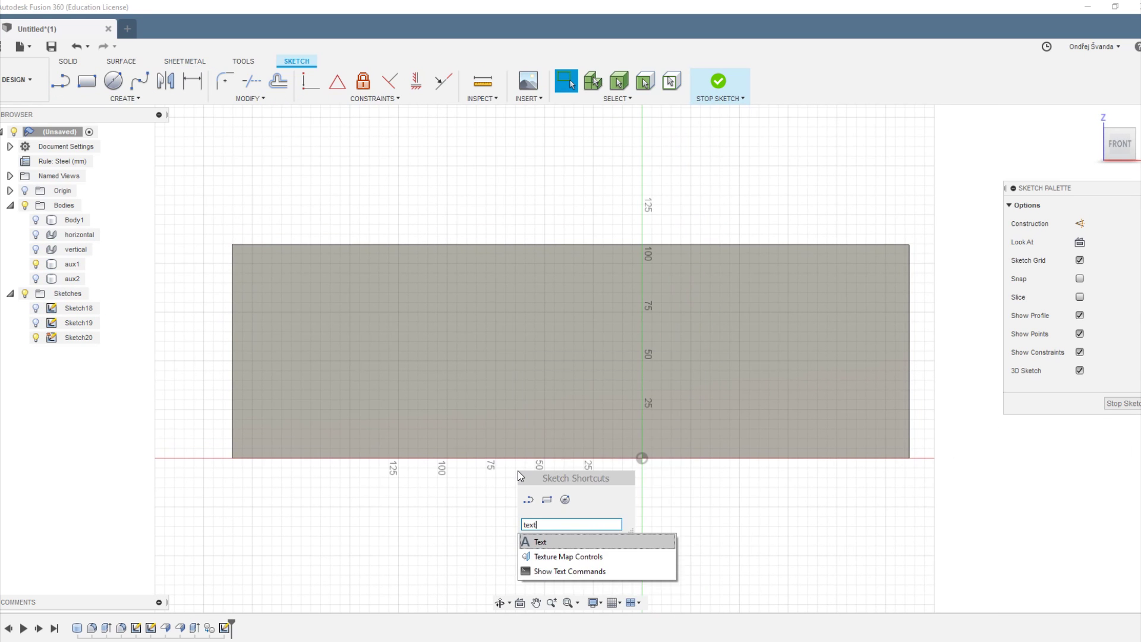
pyautogui.press('Return')
pyautogui.click(276, 405)
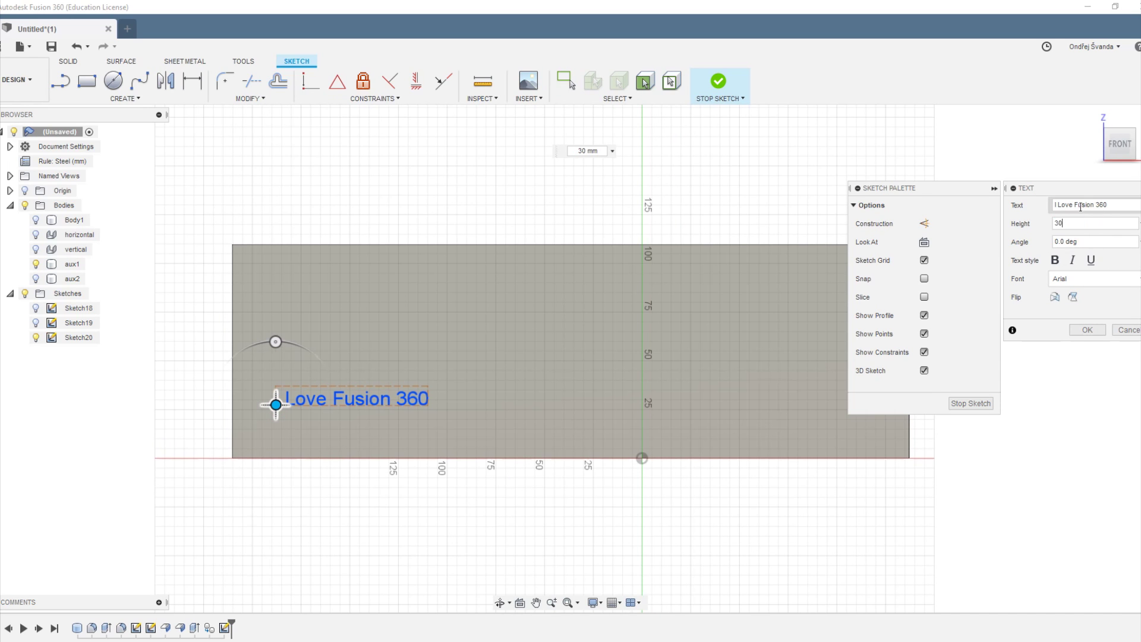
pyautogui.hotkey('shift', 'Tab')
pyautogui.keyDown('shift'); pyautogui.moveTo(645, 428); pyautogui.dragTo(245, 370, button='middle'); pyautogui.keyUp('shift')
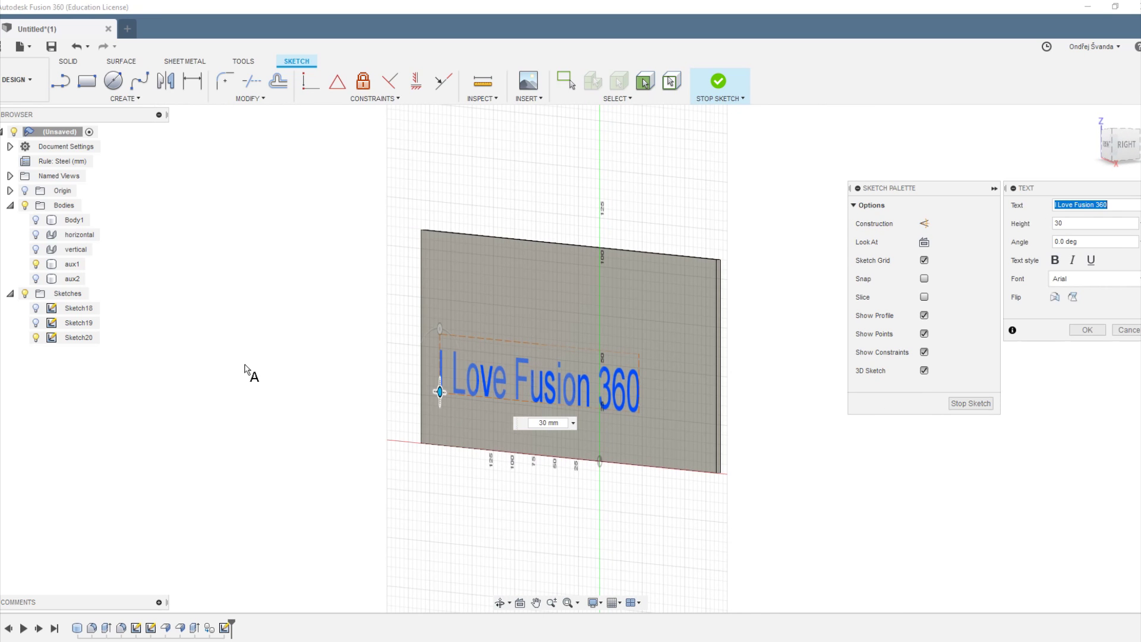
pyautogui.click(35, 220)
pyautogui.keyDown('shift'); pyautogui.moveTo(331, 387); pyautogui.dragTo(411, 448, button='middle'); pyautogui.keyUp('shift')
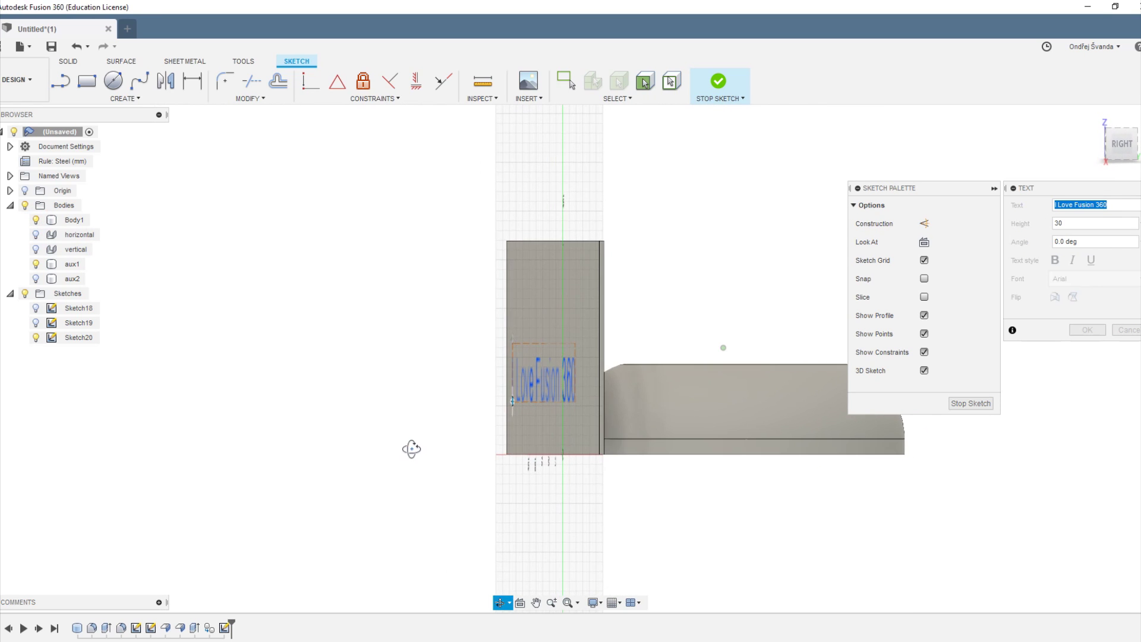
pyautogui.keyDown('shift'); pyautogui.moveTo(523, 484); pyautogui.dragTo(460, 494, button='middle'); pyautogui.keyUp('shift')
pyautogui.click(1088, 329)
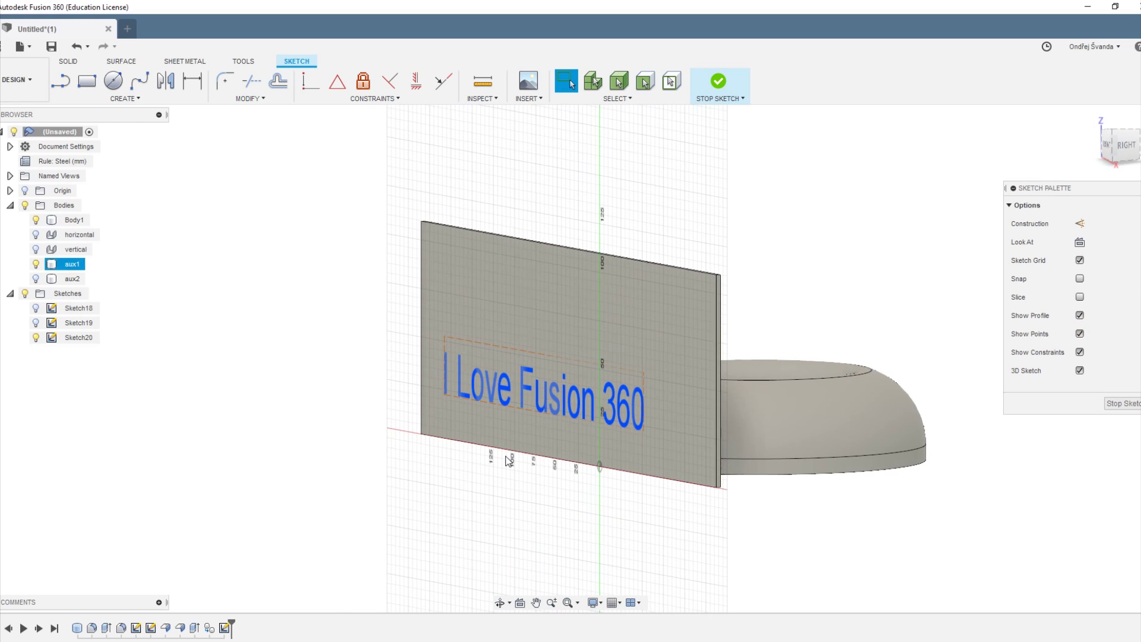
# Cut the "I Love Fusion 360" text into the aux1 plate with an extrusion of -1 mm.
pyautogui.scroll(3, 469, 340)
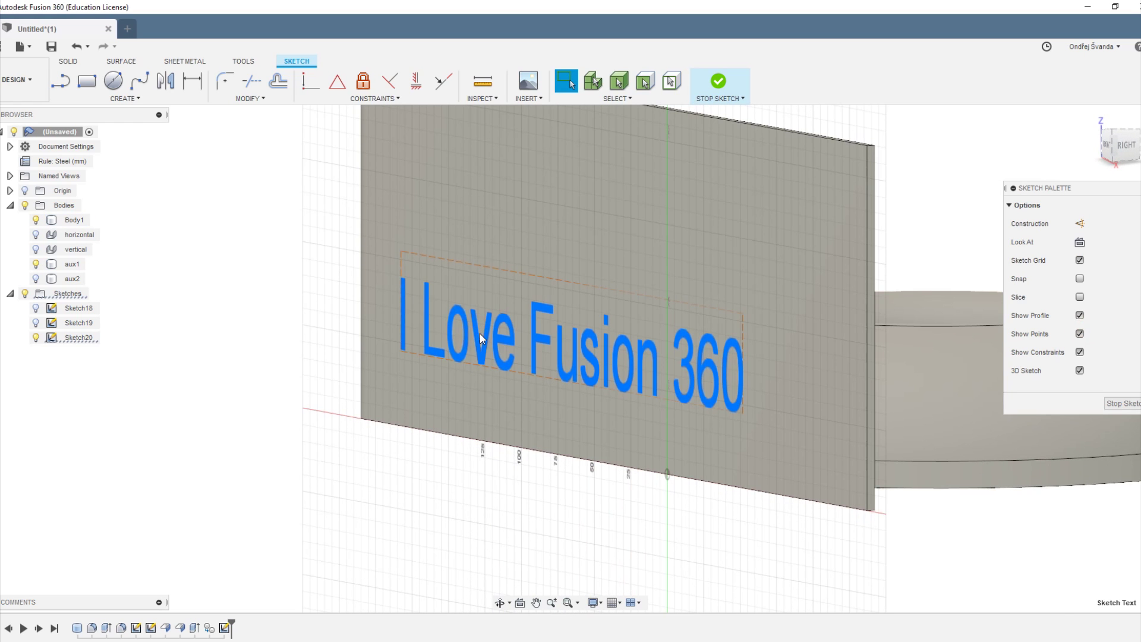
pyautogui.press('e')
pyautogui.moveTo(562, 336); pyautogui.dragTo(567, 339)
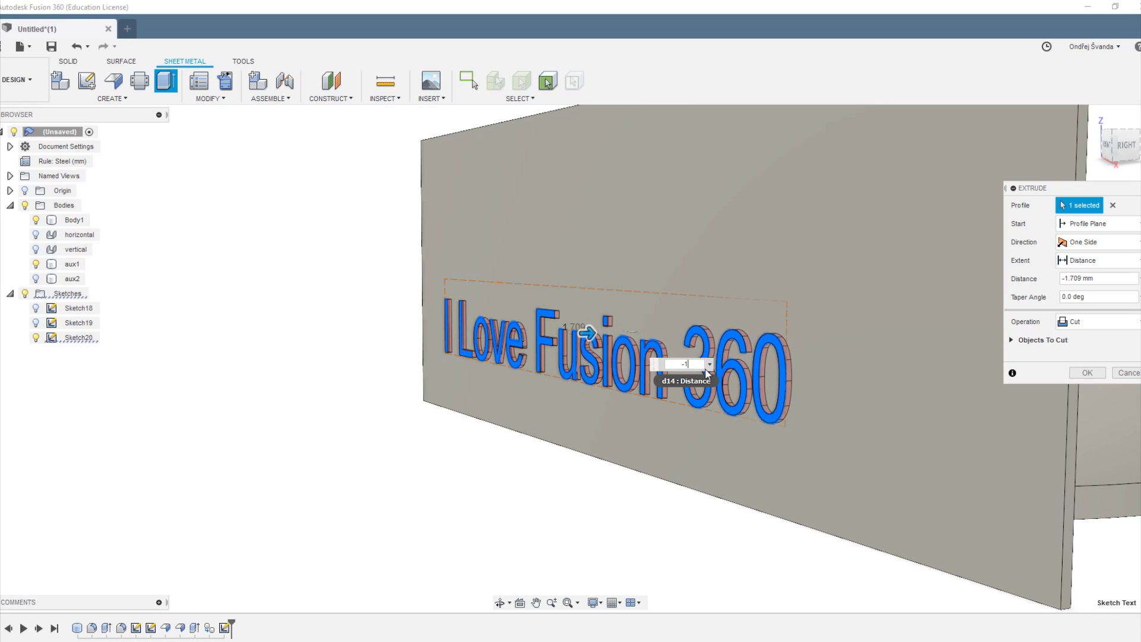
pyautogui.click(1092, 374)
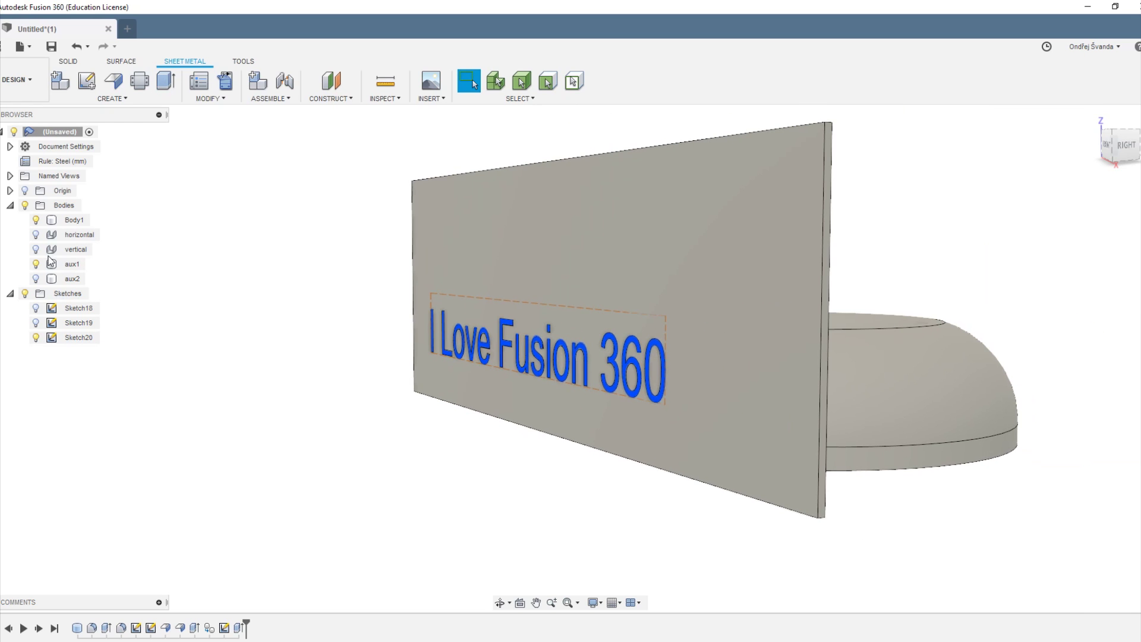
# Start a Split Face on the curved face of the vertical body, using the engraved letter "I" face and the Split with Surface type.
pyautogui.keyDown('shift'); pyautogui.moveTo(469, 454); pyautogui.dragTo(408, 466, button='middle'); pyautogui.keyUp('shift')
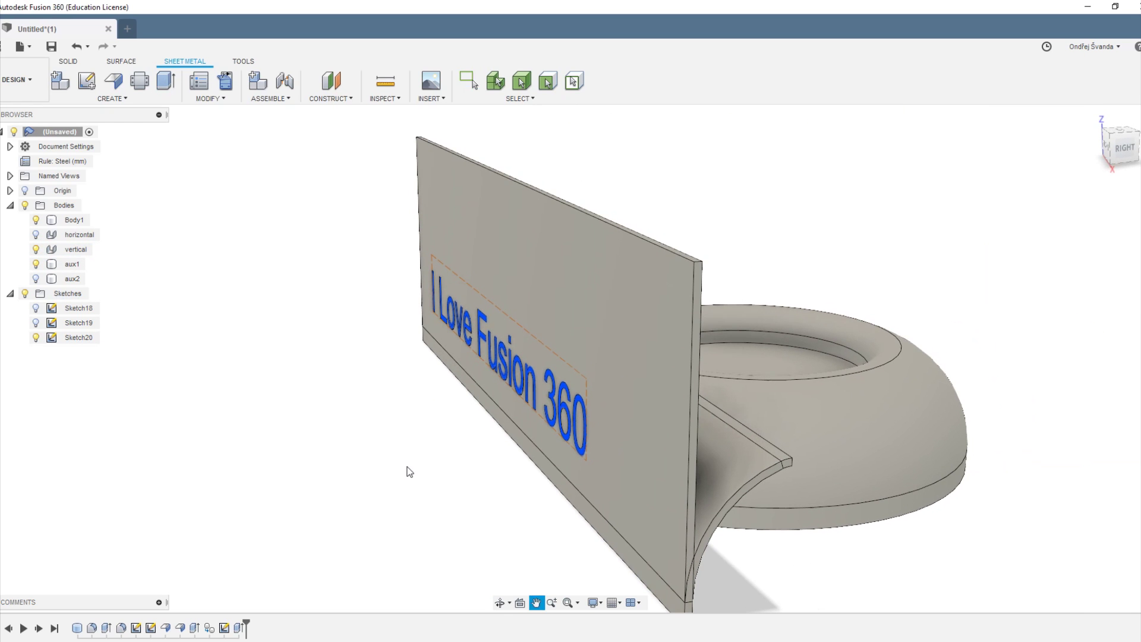
pyautogui.write('ssplit')
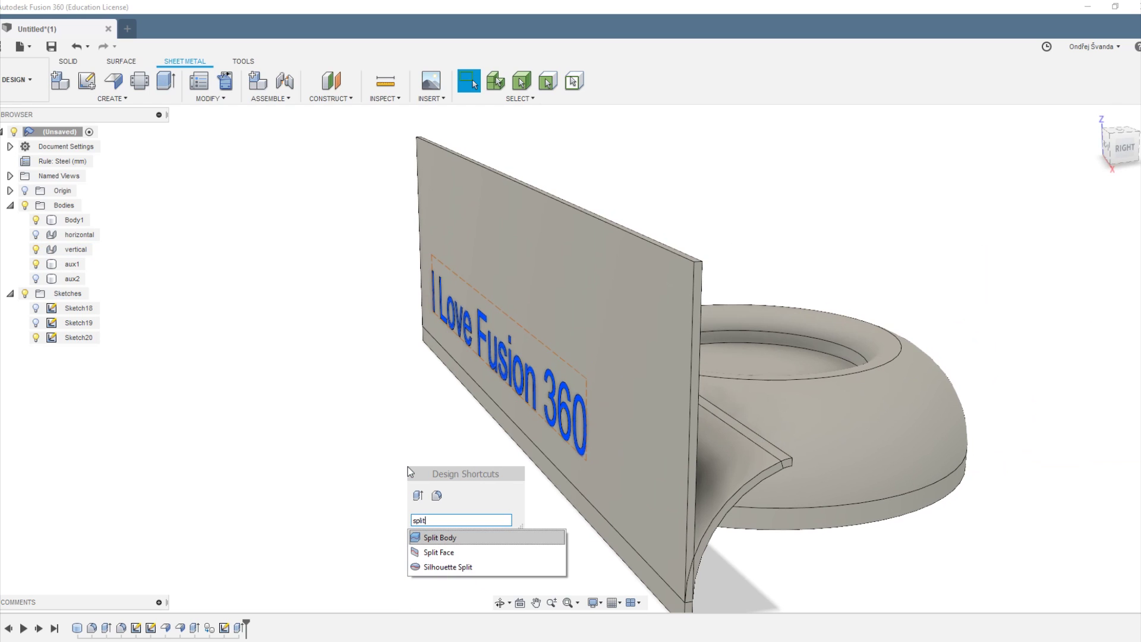
pyautogui.press('Down')
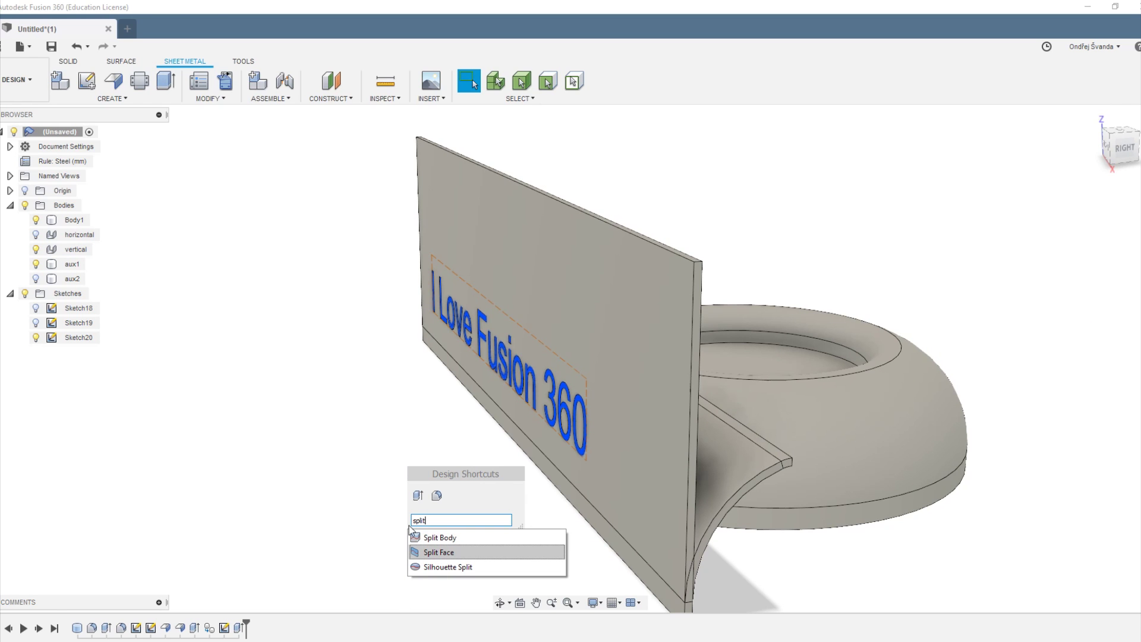
pyautogui.click(556, 552)
pyautogui.click(726, 469)
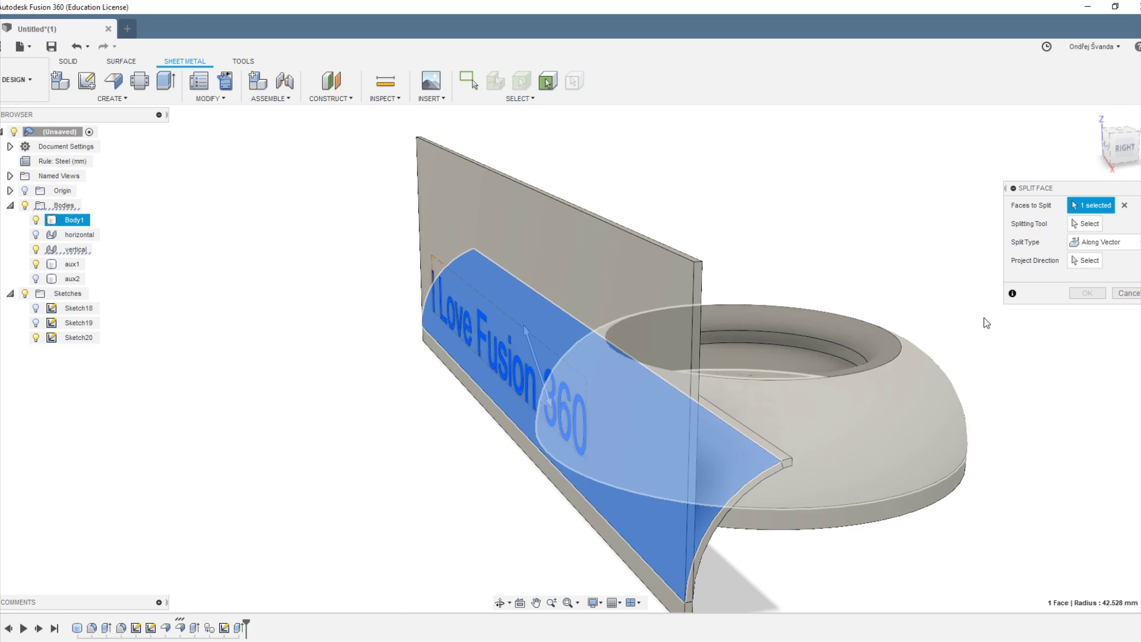
pyautogui.keyDown('shift'); pyautogui.moveTo(402, 404); pyautogui.dragTo(434, 394, button='middle'); pyautogui.keyUp('shift')
pyautogui.scroll(3, 351, 347)
pyautogui.click(328, 333)
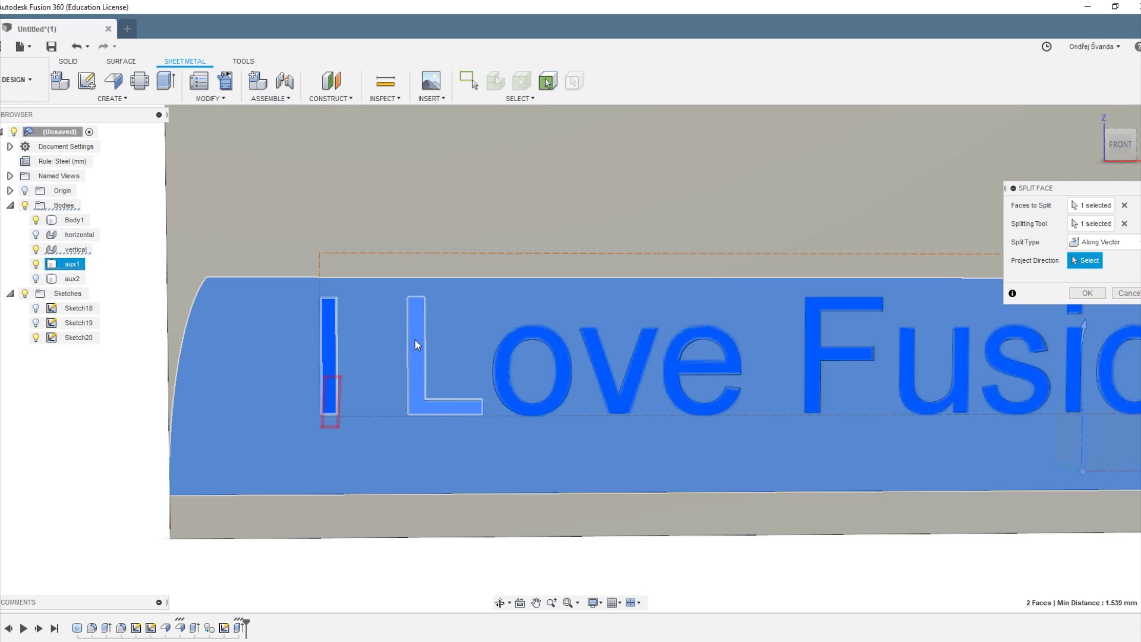
pyautogui.click(1120, 243)
pyautogui.click(1106, 260)
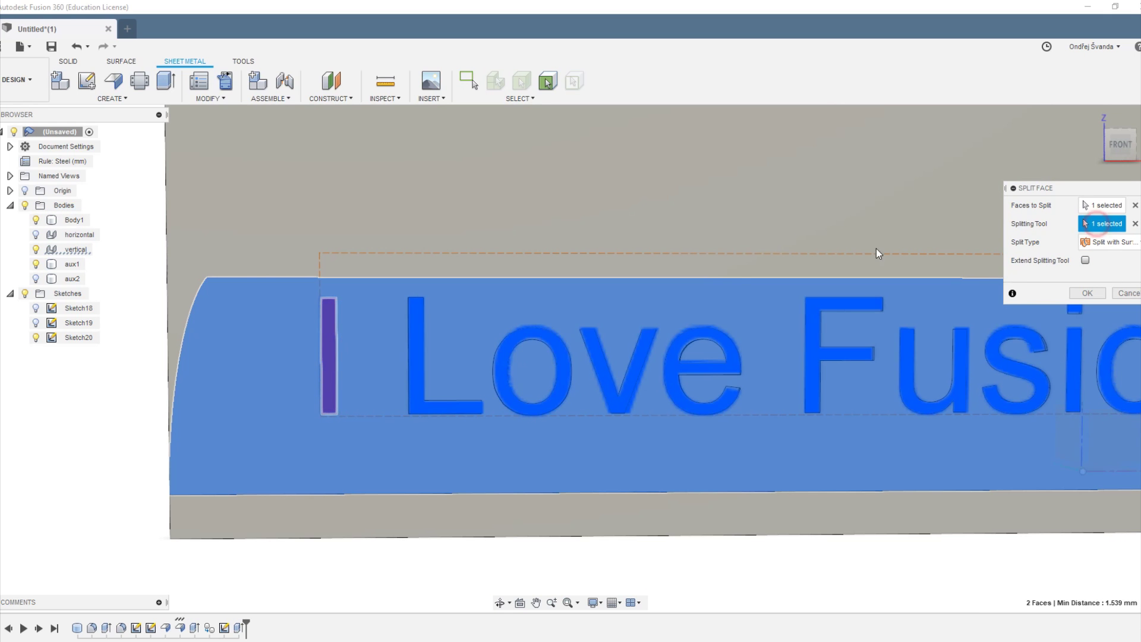
# Add the engraved faces of all remaining letters and digits in "Love Fusion 360" as splitting tools.
pyautogui.click(452, 406)
pyautogui.click(561, 381)
pyautogui.click(621, 398)
pyautogui.click(674, 357)
pyautogui.moveTo(683, 361); pyautogui.dragTo(300, 368, button='middle')
pyautogui.click(430, 339)
pyautogui.click(523, 368)
pyautogui.click(613, 360)
pyautogui.click(690, 358)
pyautogui.click(691, 313)
pyautogui.click(725, 363)
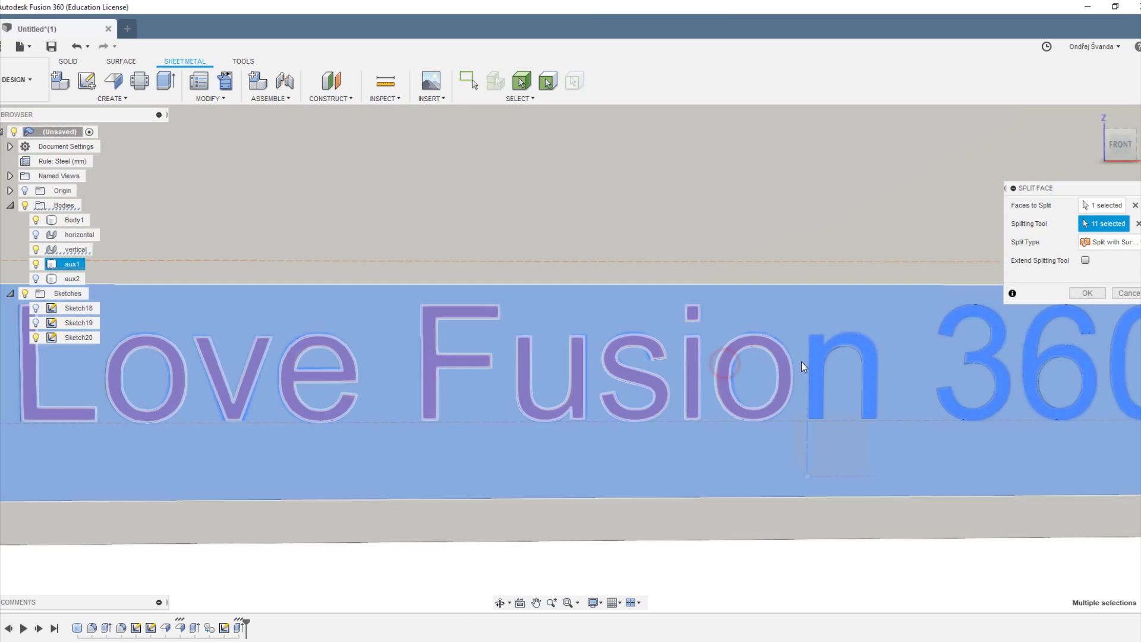
pyautogui.click(816, 367)
pyautogui.moveTo(867, 360); pyautogui.dragTo(450, 374, button='middle')
pyautogui.click(570, 375)
pyautogui.click(622, 374)
pyautogui.click(711, 374)
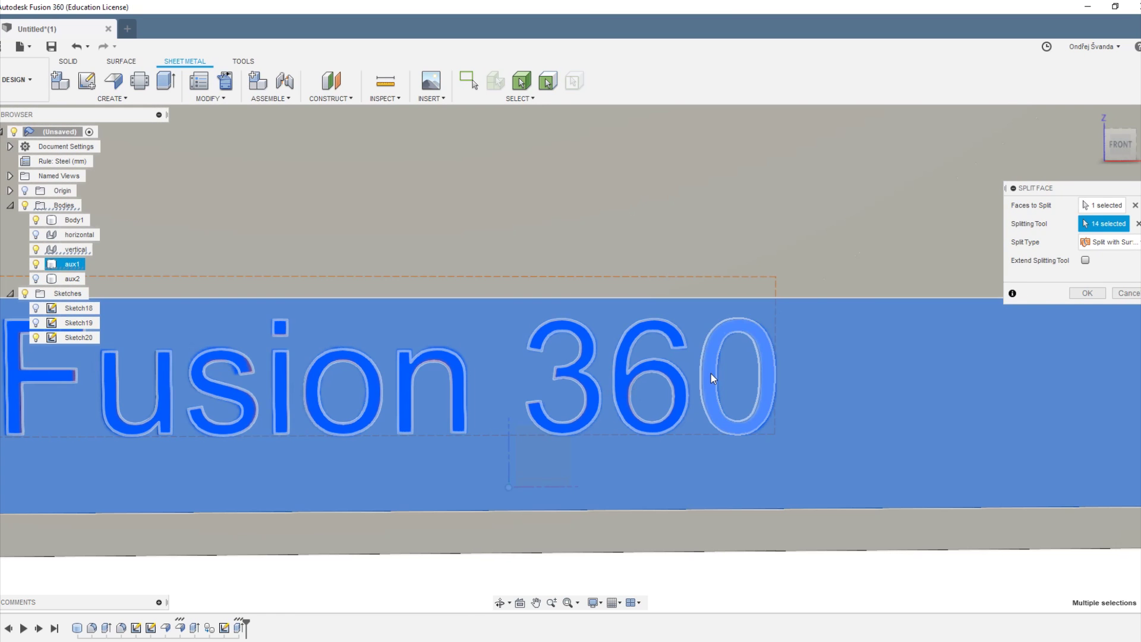
pyautogui.click(711, 373)
# Set the split type to Along Vector, use the short end edge of the vertical body as project direction, and apply the split.
pyautogui.click(1107, 242)
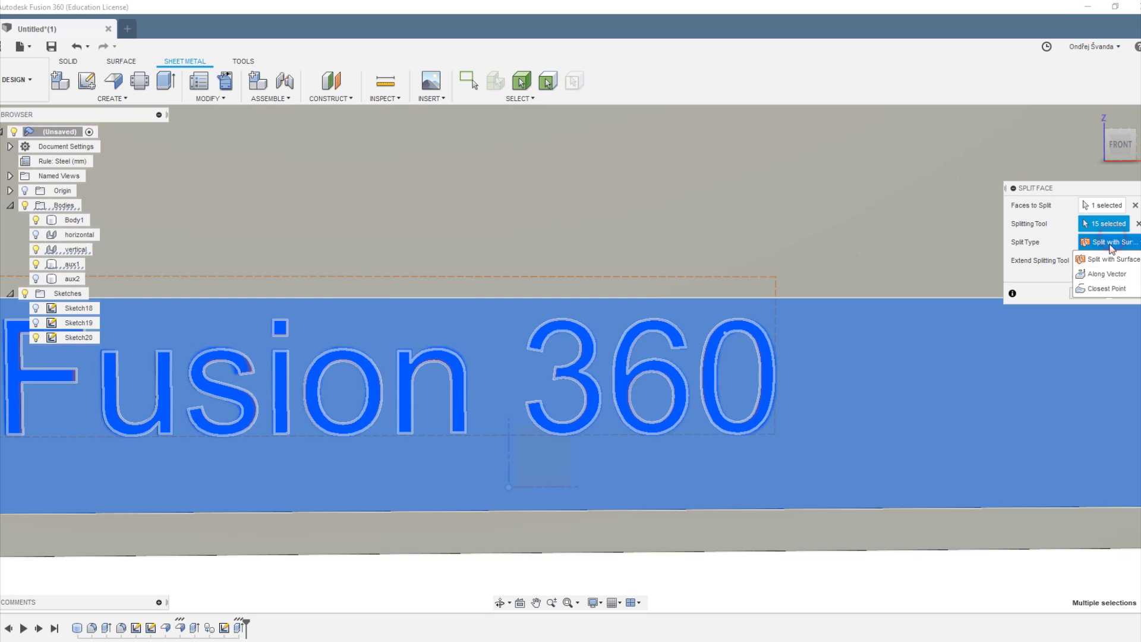
pyautogui.click(1106, 273)
pyautogui.scroll(-4, 1020, 464)
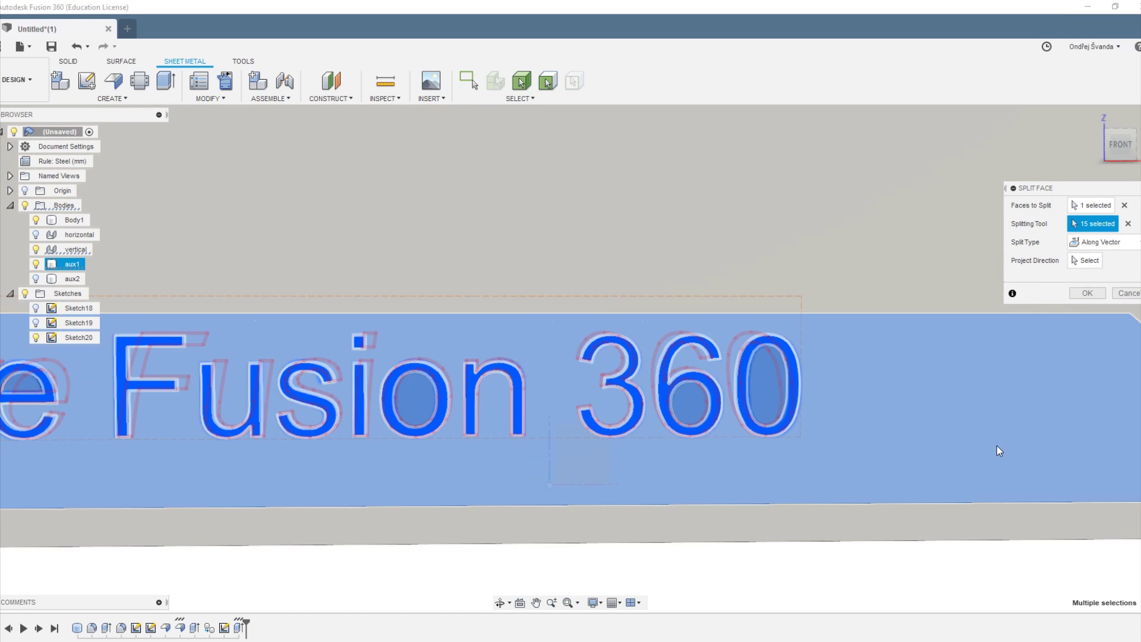
pyautogui.keyDown('shift'); pyautogui.moveTo(956, 435); pyautogui.dragTo(892, 437, button='middle'); pyautogui.keyUp('shift')
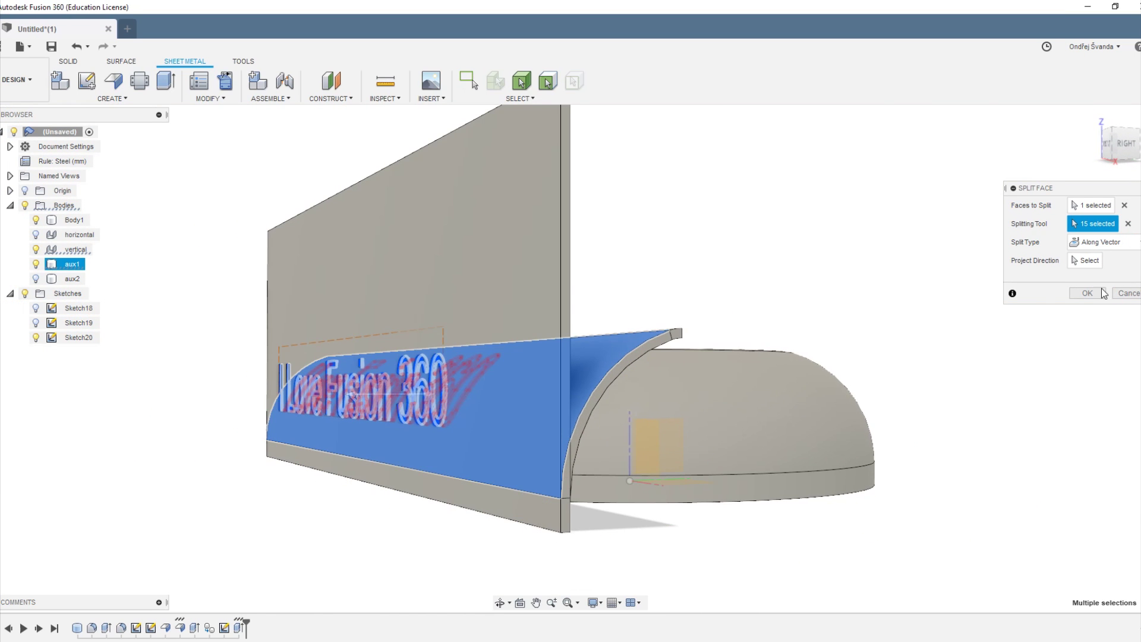
pyautogui.click(1090, 260)
pyautogui.scroll(5, 632, 528)
pyautogui.scroll(-2, 443, 529)
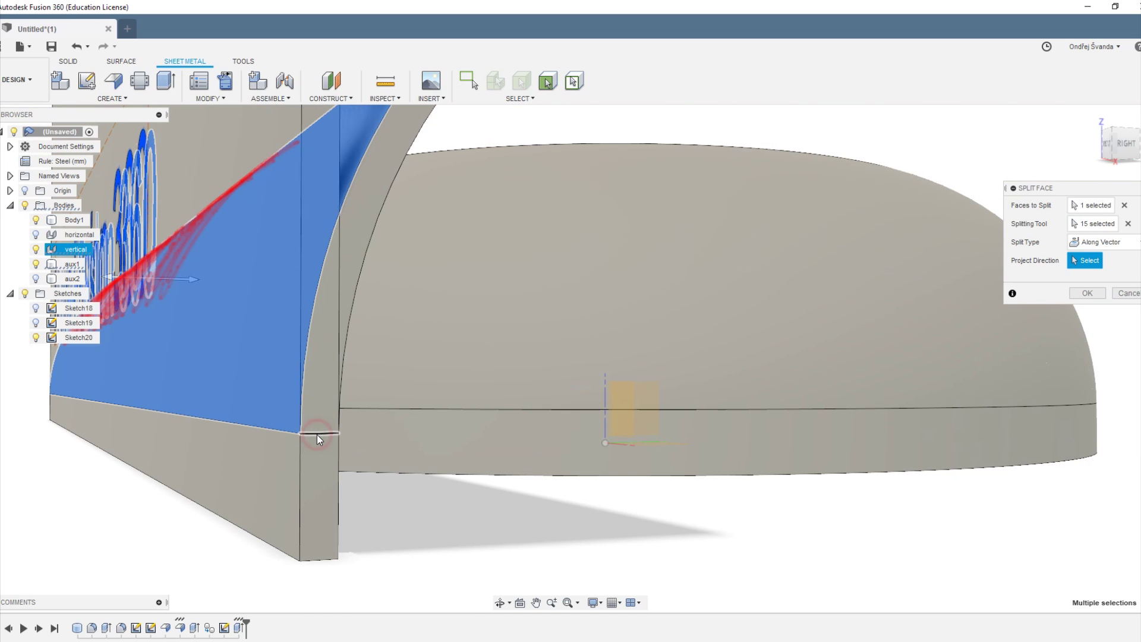
pyautogui.click(319, 439)
pyautogui.scroll(-6, 400, 466)
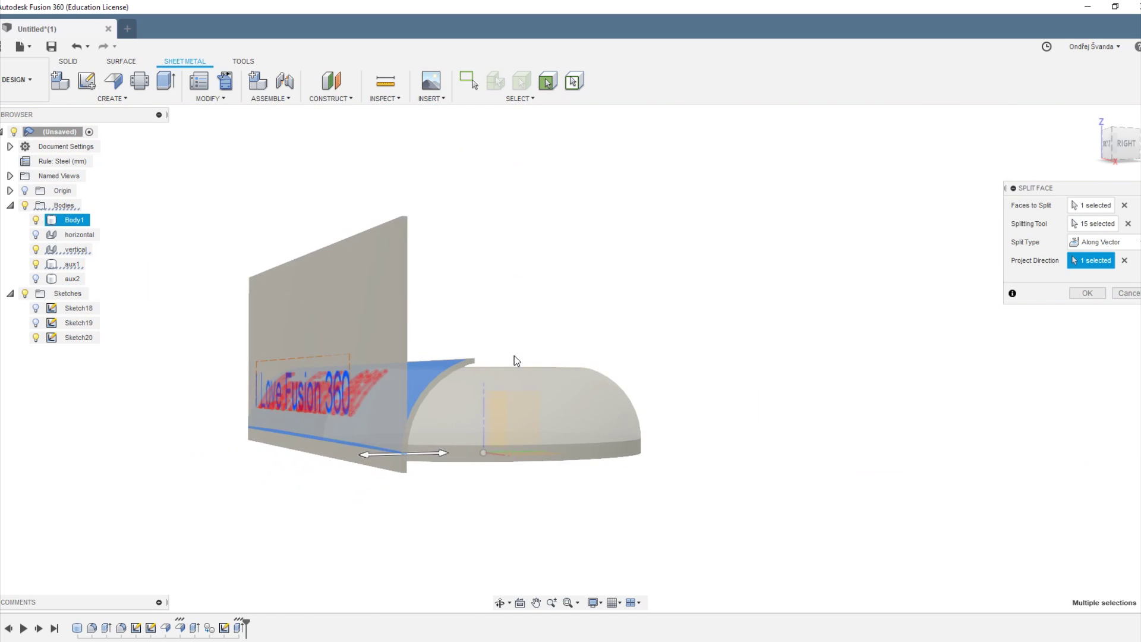
pyautogui.keyDown('shift'); pyautogui.moveTo(523, 363); pyautogui.dragTo(566, 374, button='middle'); pyautogui.keyUp('shift')
pyautogui.click(1087, 295)
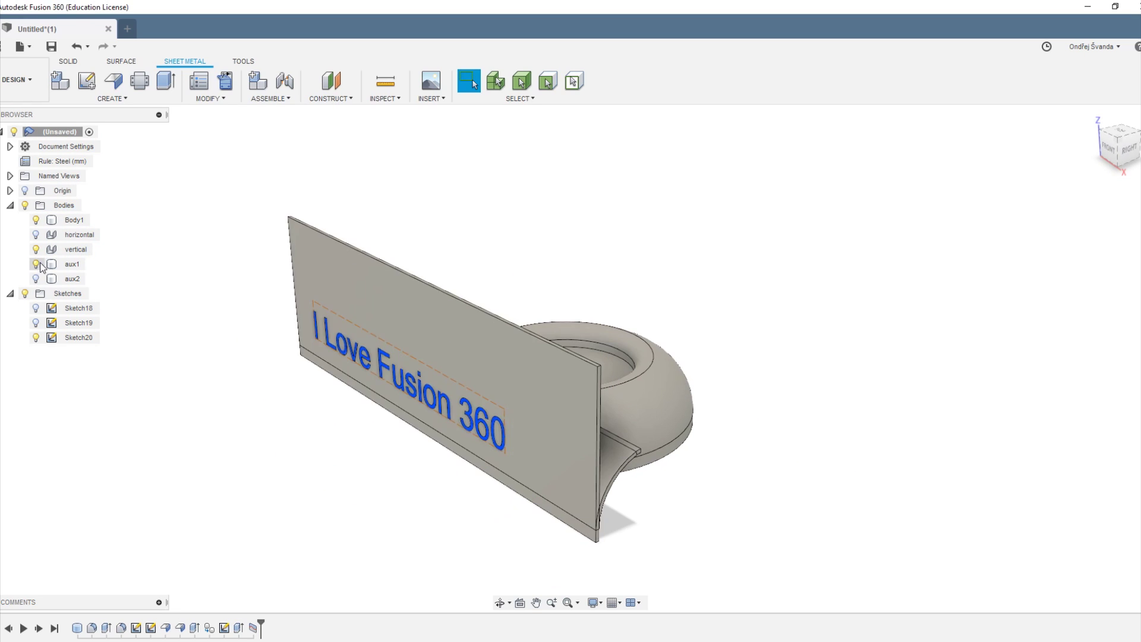
# Hide the aux1 body and the text sketch Sketch20.
pyautogui.click(35, 263)
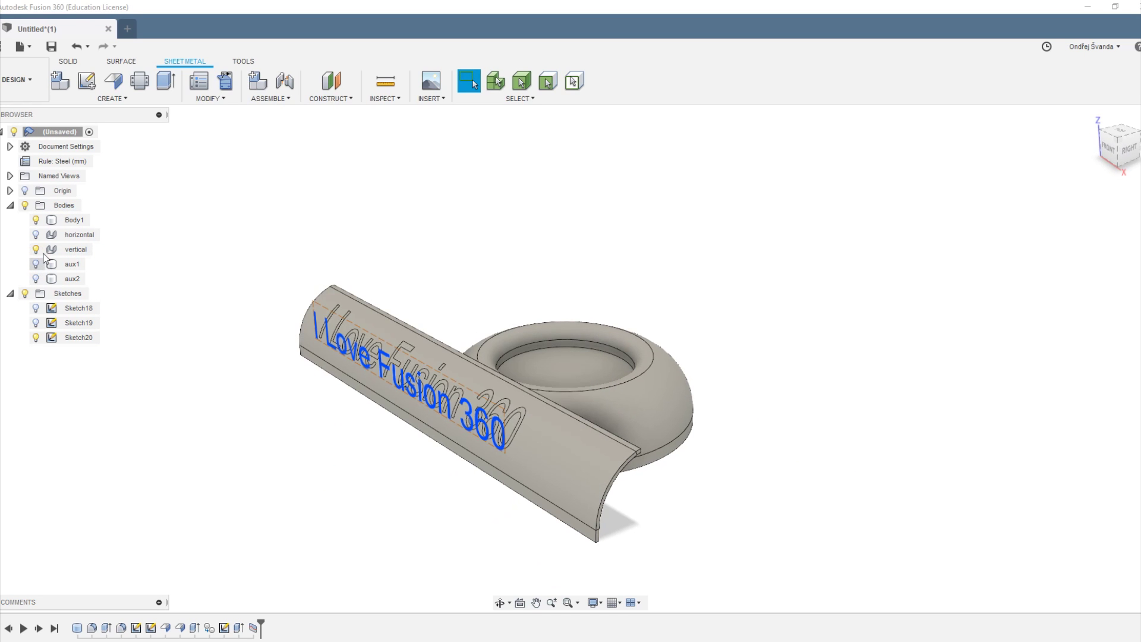
pyautogui.click(36, 337)
pyautogui.moveTo(288, 438)
pyautogui.keyDown('shift'); pyautogui.mouseDown(button='middle')
pyautogui.moveTo(349, 454)
pyautogui.moveTo(351, 437)
pyautogui.mouseUp(button='middle'); pyautogui.keyUp('shift')
# Unfold all bends of the vertical sheet metal body, keeping its flat bottom strip stationary.
pyautogui.click(226, 82)
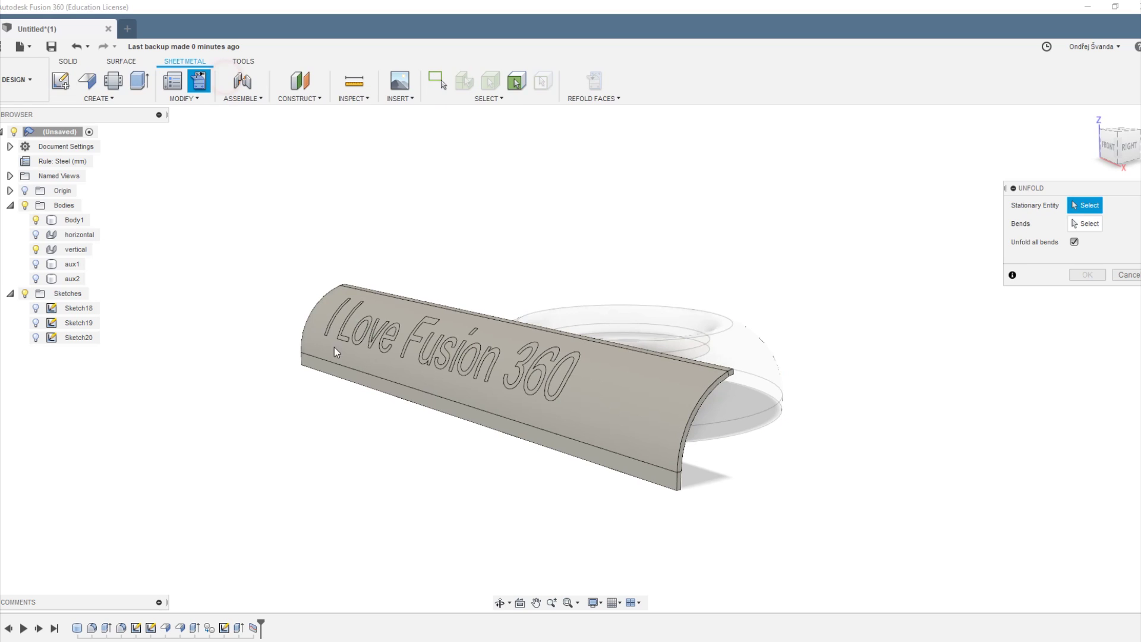
pyautogui.click(462, 407)
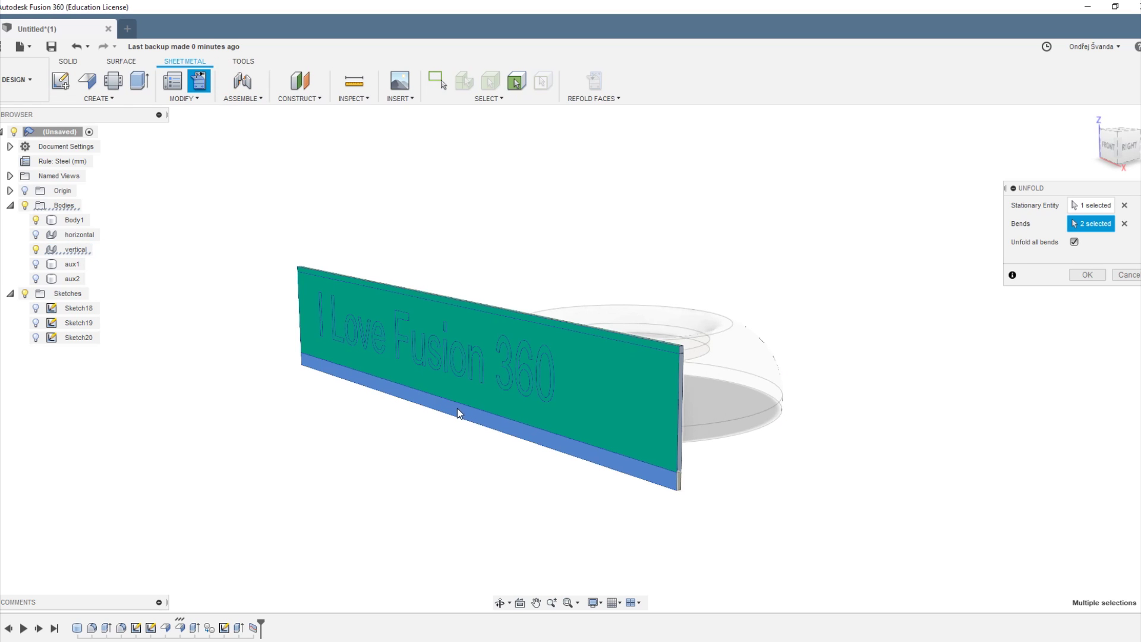
pyautogui.click(1089, 276)
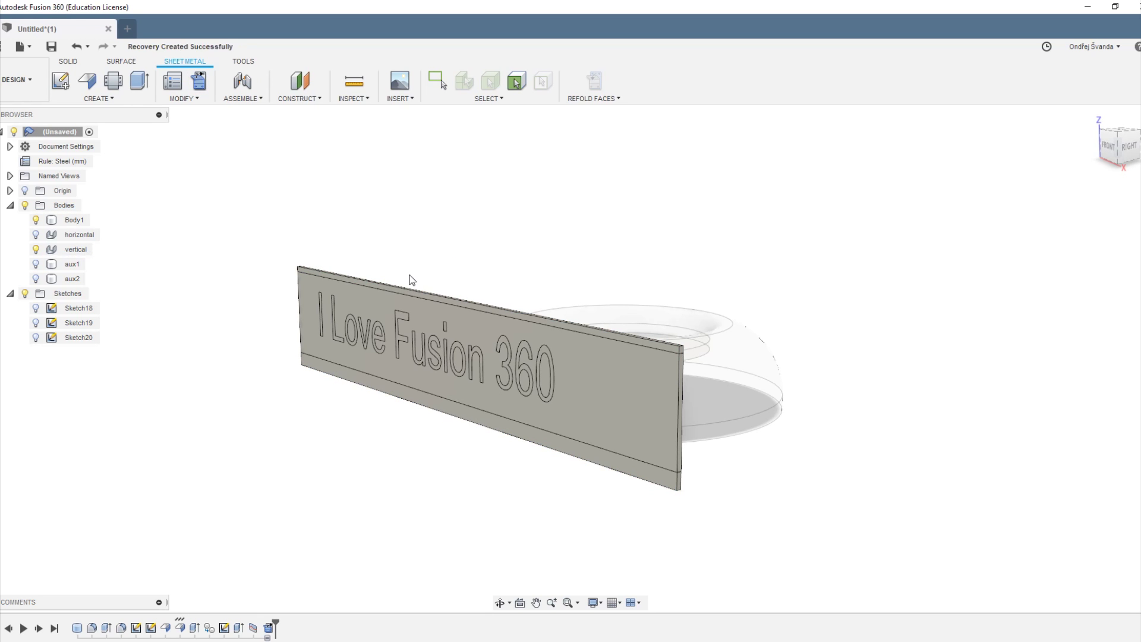
# Start an extrusion on the unfolded vertical body using the split faces of the letters "I Love" as profiles.
pyautogui.scroll(2, 412, 280)
pyautogui.moveTo(351, 211); pyautogui.dragTo(292, 180, button='middle')
pyautogui.keyDown('shift'); pyautogui.moveTo(291, 180); pyautogui.dragTo(317, 171, button='middle'); pyautogui.keyUp('shift')
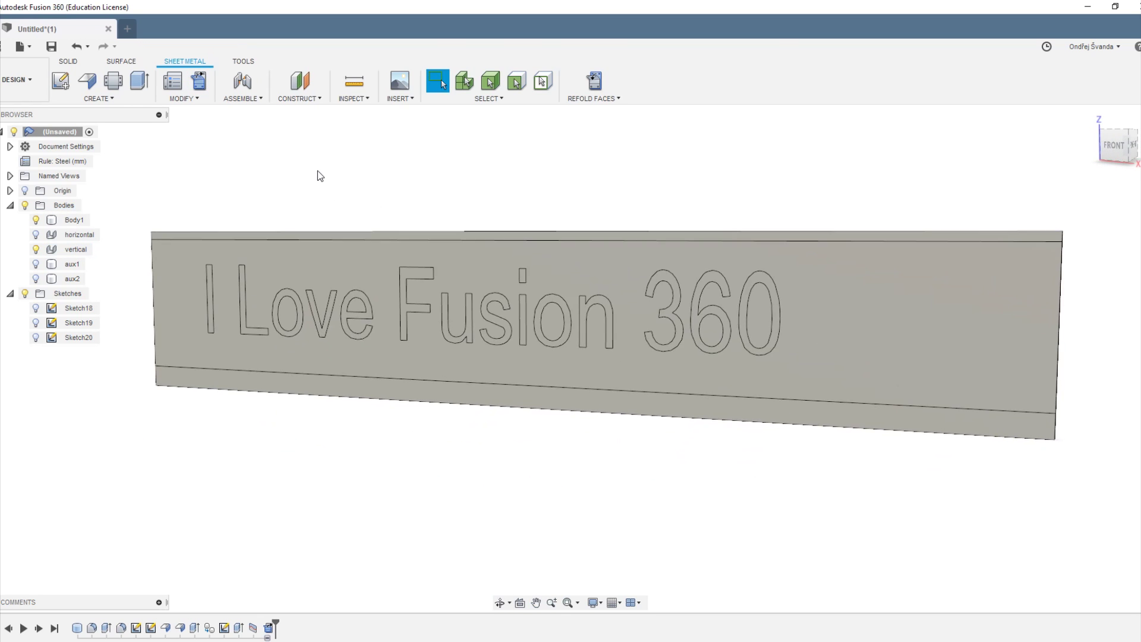
pyautogui.press('e')
pyautogui.click(209, 301)
pyautogui.click(243, 305)
pyautogui.click(276, 302)
pyautogui.click(319, 330)
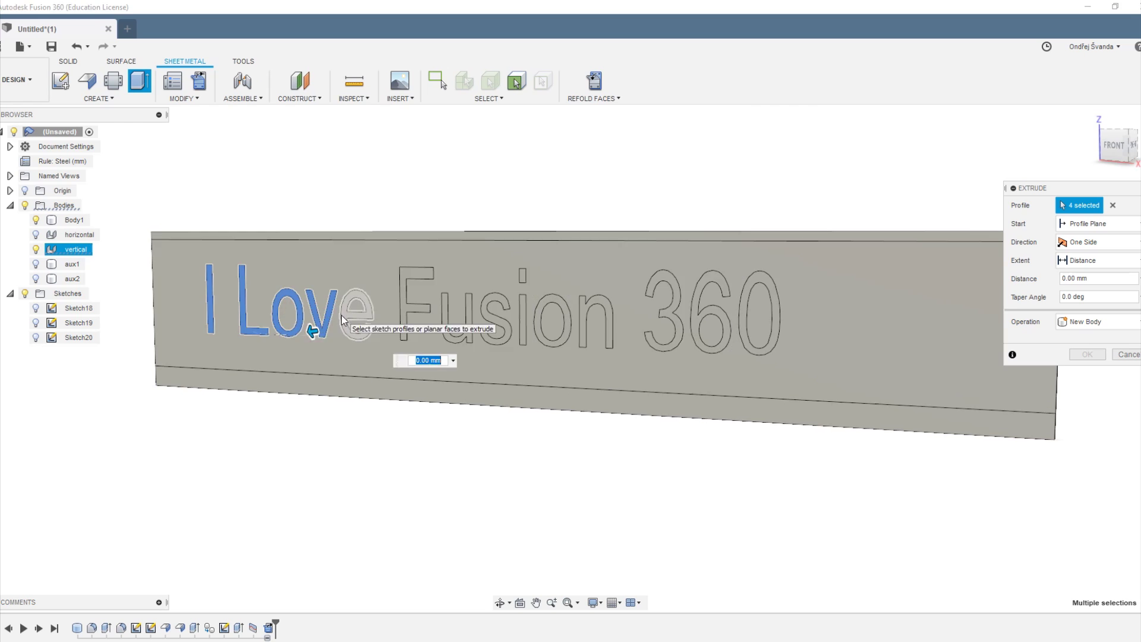
pyautogui.click(346, 319)
# Add the split faces of all letters and digits in "Fusion 360" to the extrusion profiles.
pyautogui.click(405, 309)
pyautogui.click(448, 317)
pyautogui.click(524, 275)
pyautogui.click(551, 298)
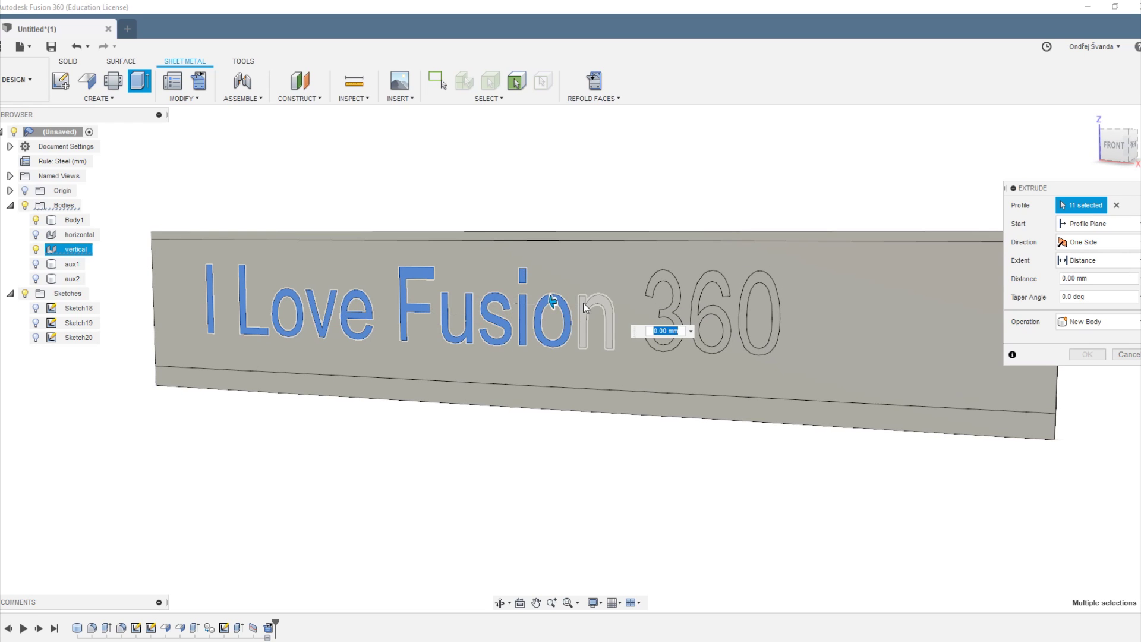
pyautogui.click(583, 303)
pyautogui.click(668, 274)
pyautogui.click(708, 282)
pyautogui.click(773, 301)
pyautogui.click(755, 280)
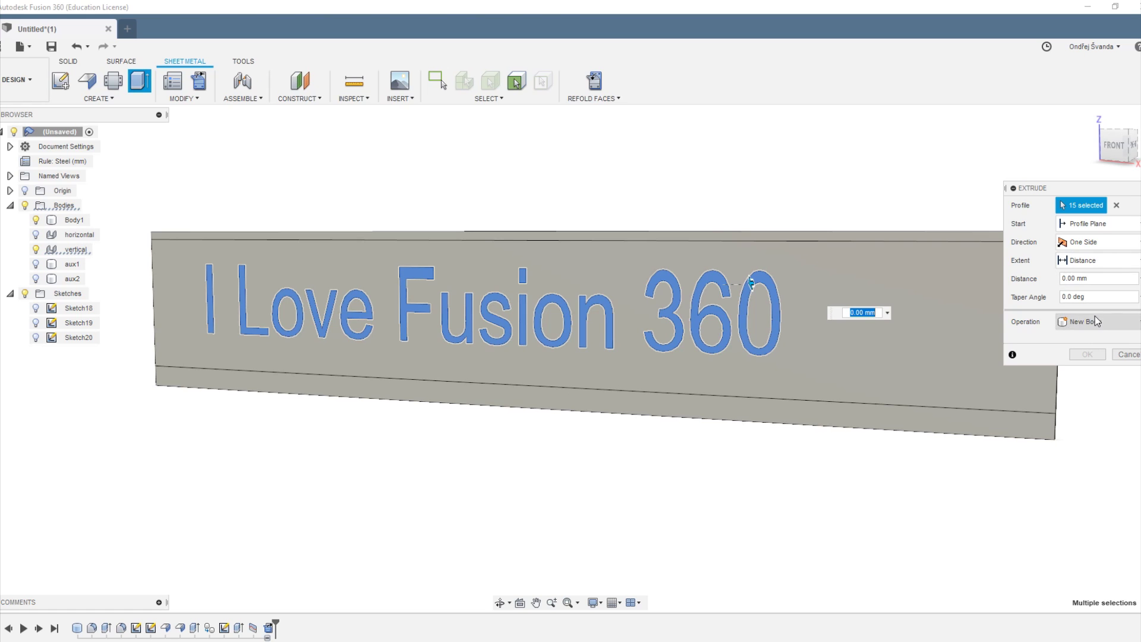
# Show the aux2 body and cut the selected letters about -1.19 mm into it, excluding the vertical body from the cut.
pyautogui.keyDown('shift'); pyautogui.moveTo(726, 409); pyautogui.dragTo(678, 413, button='middle'); pyautogui.keyUp('shift')
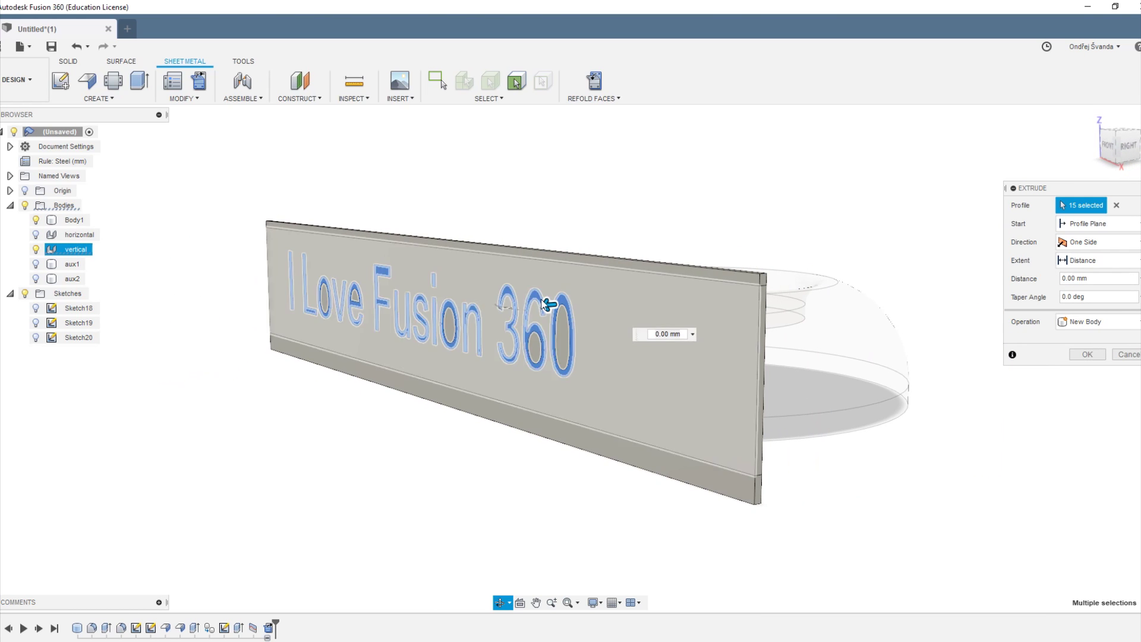
pyautogui.moveTo(545, 303); pyautogui.dragTo(605, 317)
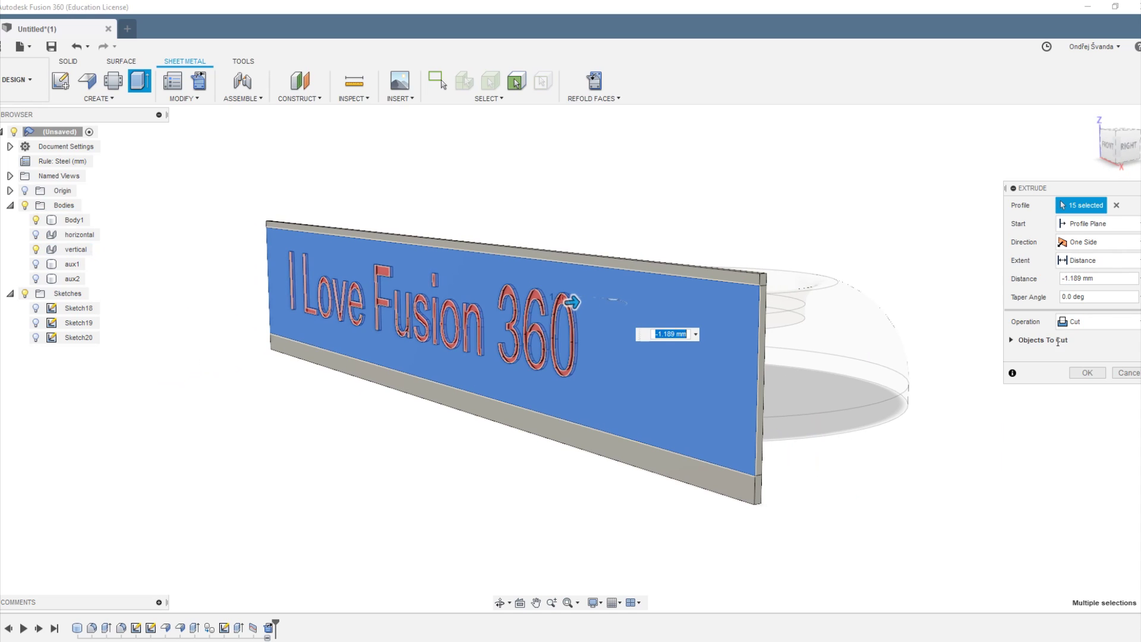
pyautogui.click(1013, 341)
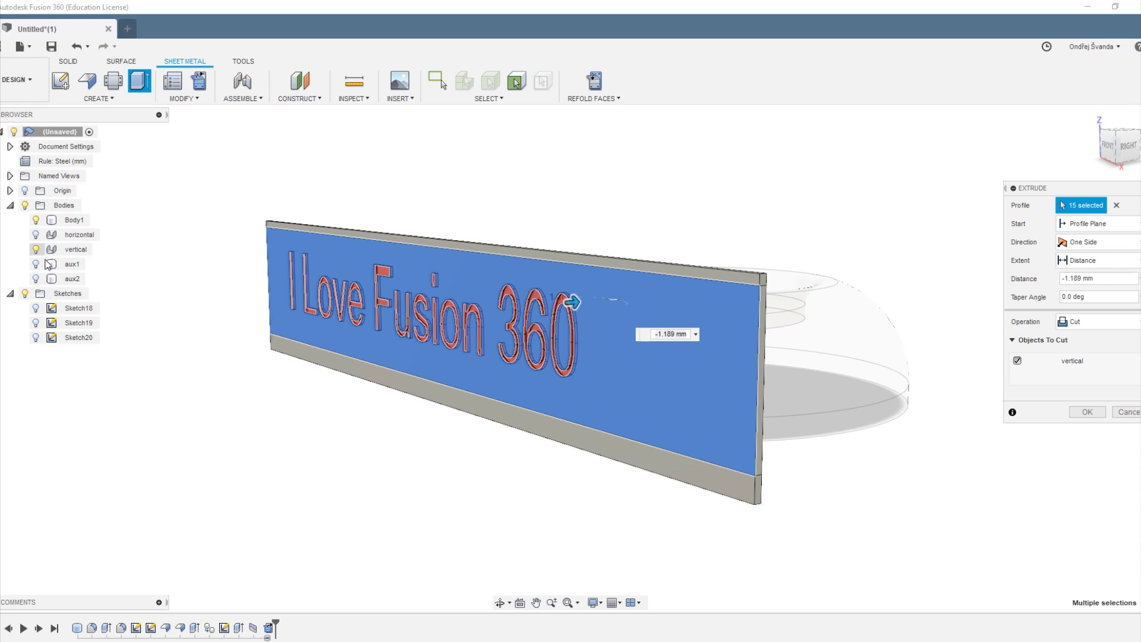
pyautogui.click(37, 279)
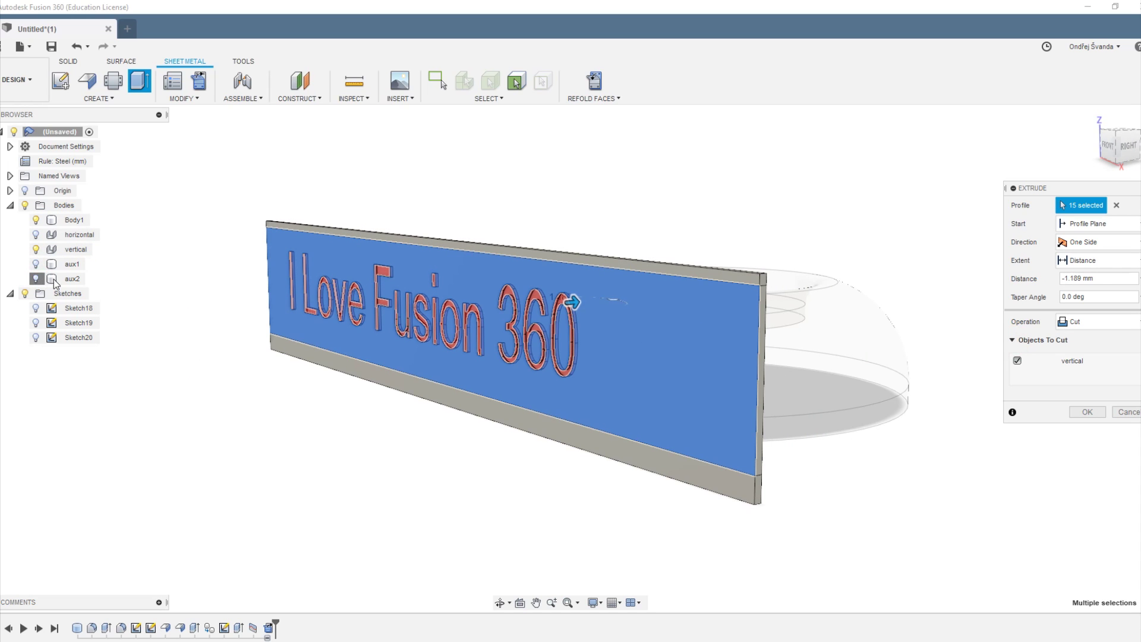
pyautogui.click(36, 279)
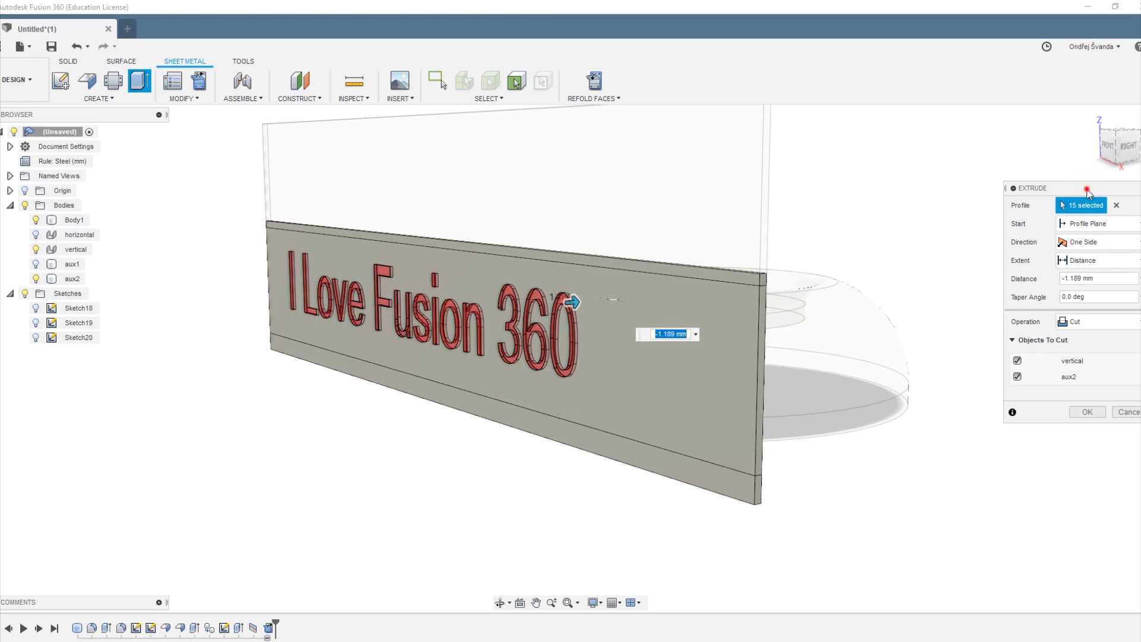
pyautogui.moveTo(1088, 194); pyautogui.dragTo(684, 155)
pyautogui.click(608, 311)
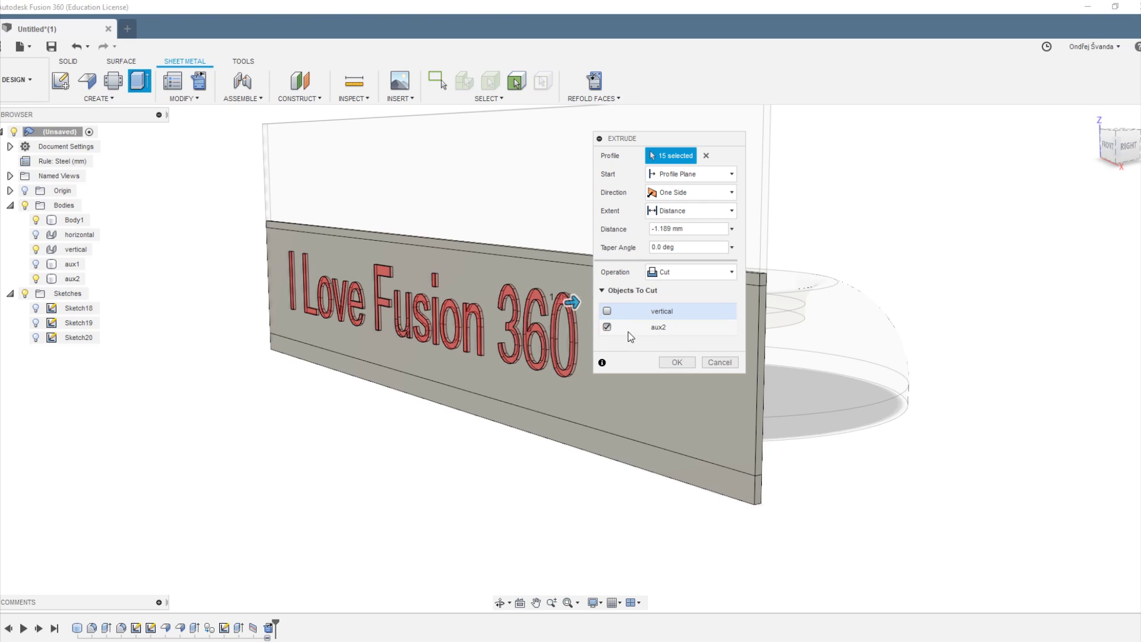
pyautogui.click(677, 363)
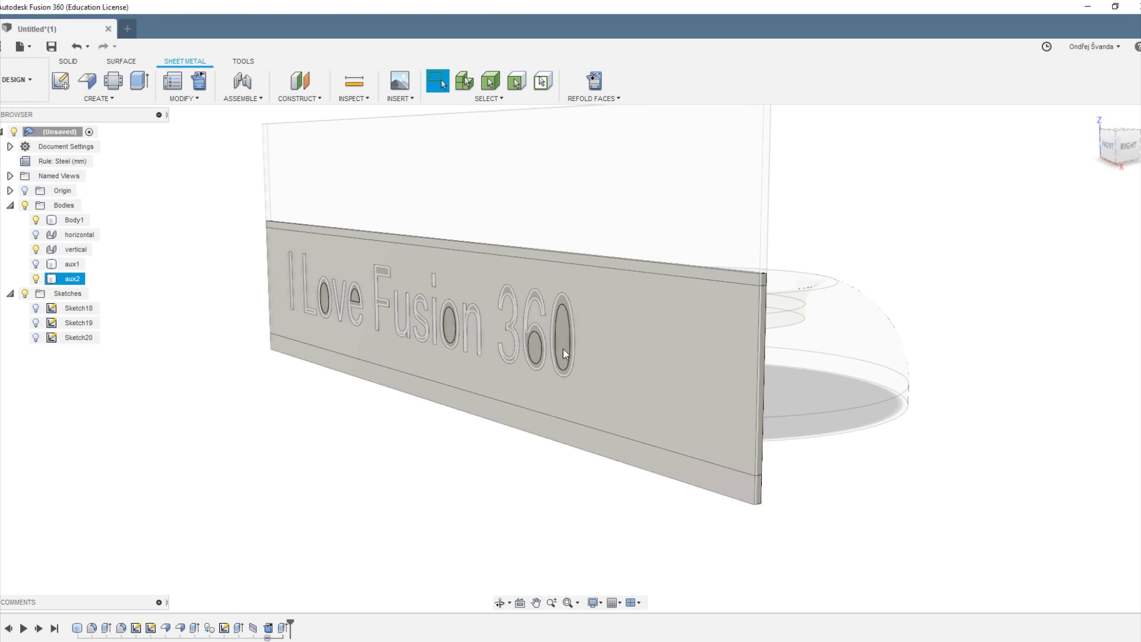
# Refold the faces of the vertical body and display the horizontal body in its place.
pyautogui.click(594, 78)
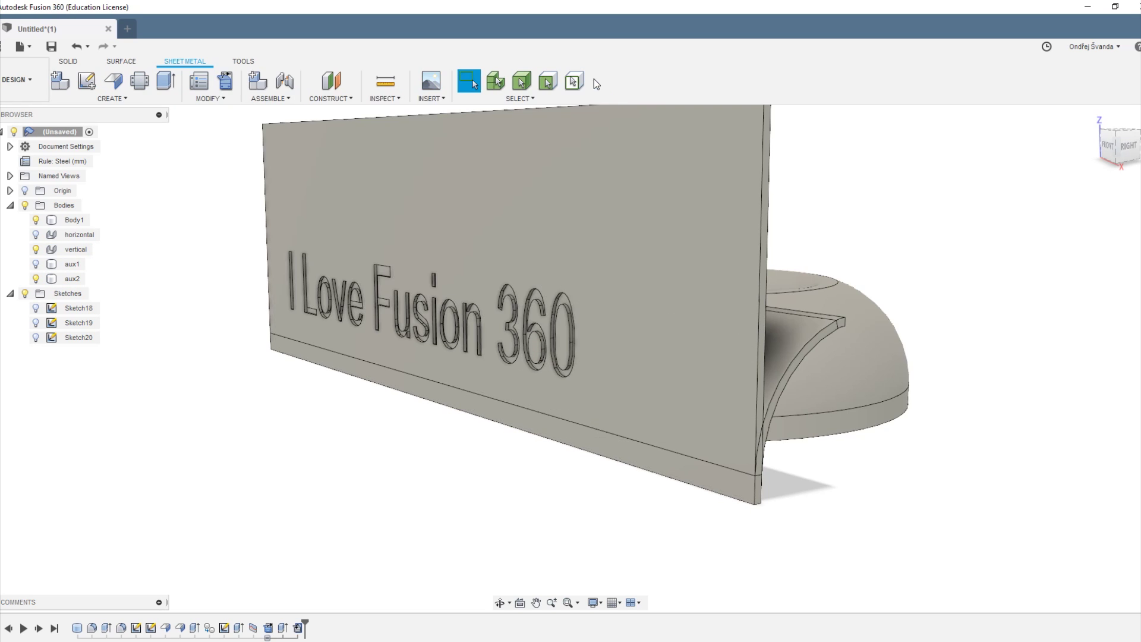
pyautogui.scroll(-3, 416, 359)
pyautogui.click(119, 291)
pyautogui.click(35, 249)
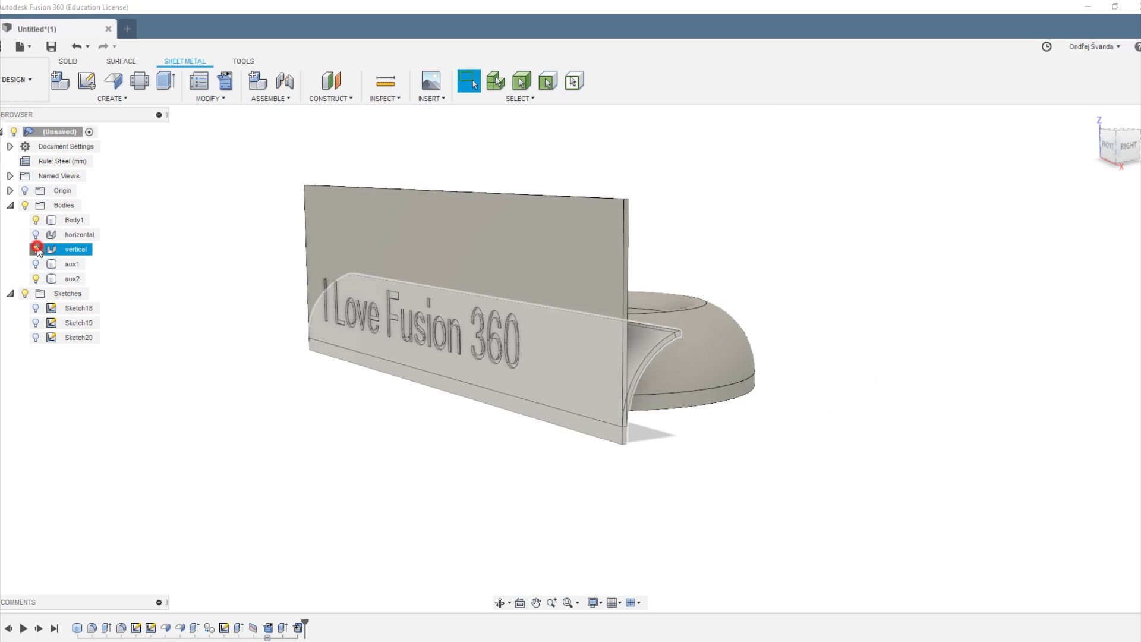
pyautogui.keyDown('shift'); pyautogui.moveTo(376, 403); pyautogui.dragTo(336, 354, button='middle'); pyautogui.keyUp('shift')
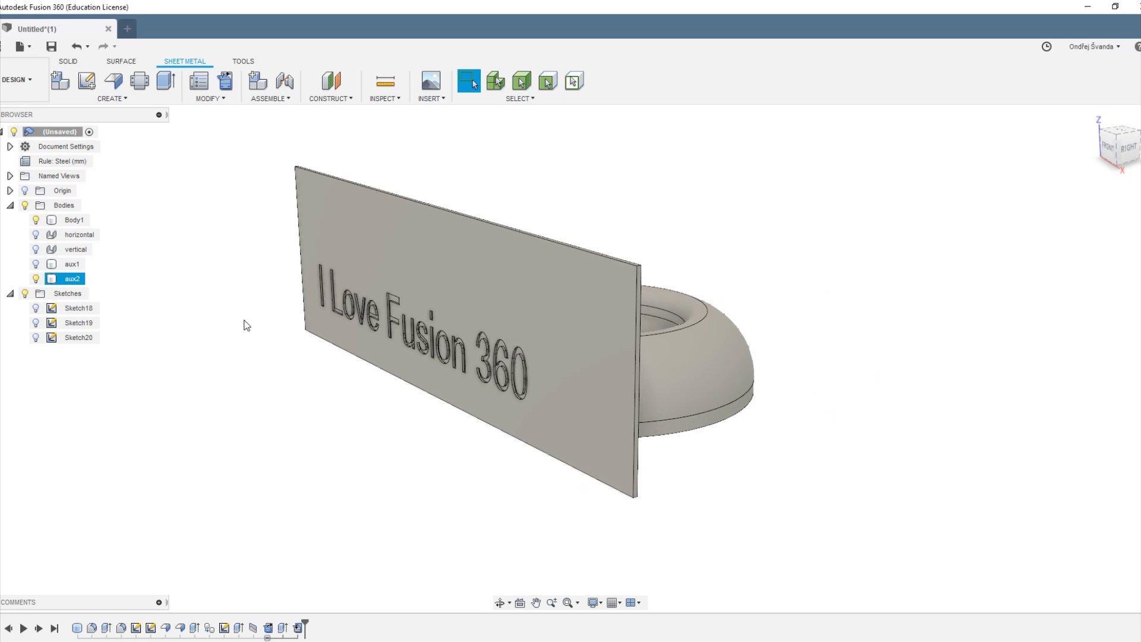
pyautogui.click(35, 235)
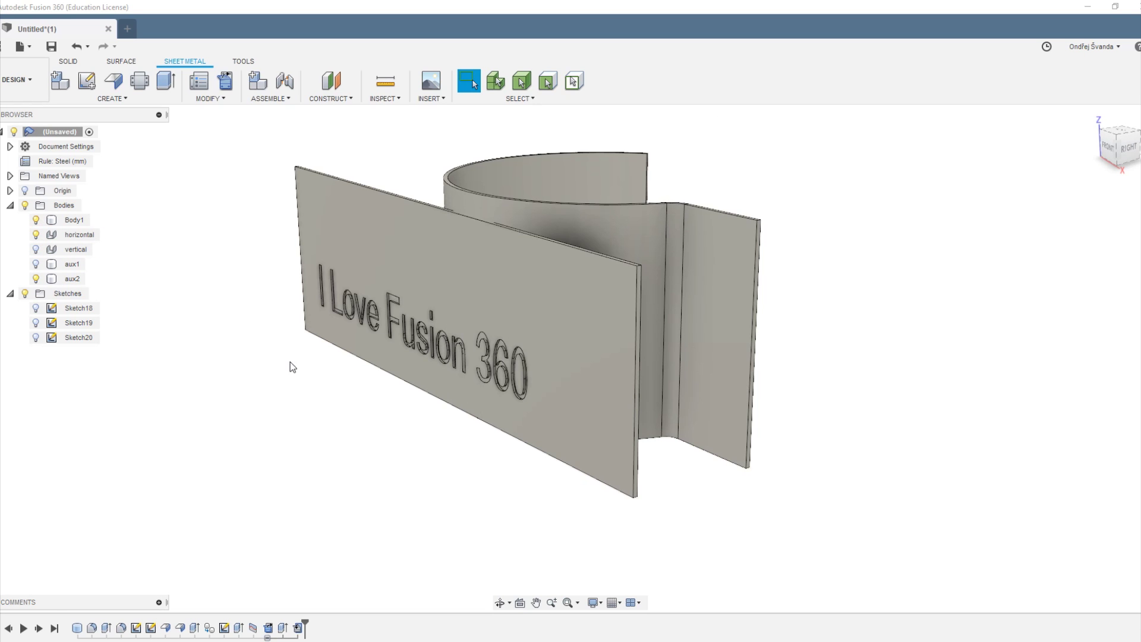
pyautogui.keyDown('shift'); pyautogui.moveTo(372, 180); pyautogui.dragTo(502, 194, button='middle'); pyautogui.keyUp('shift')
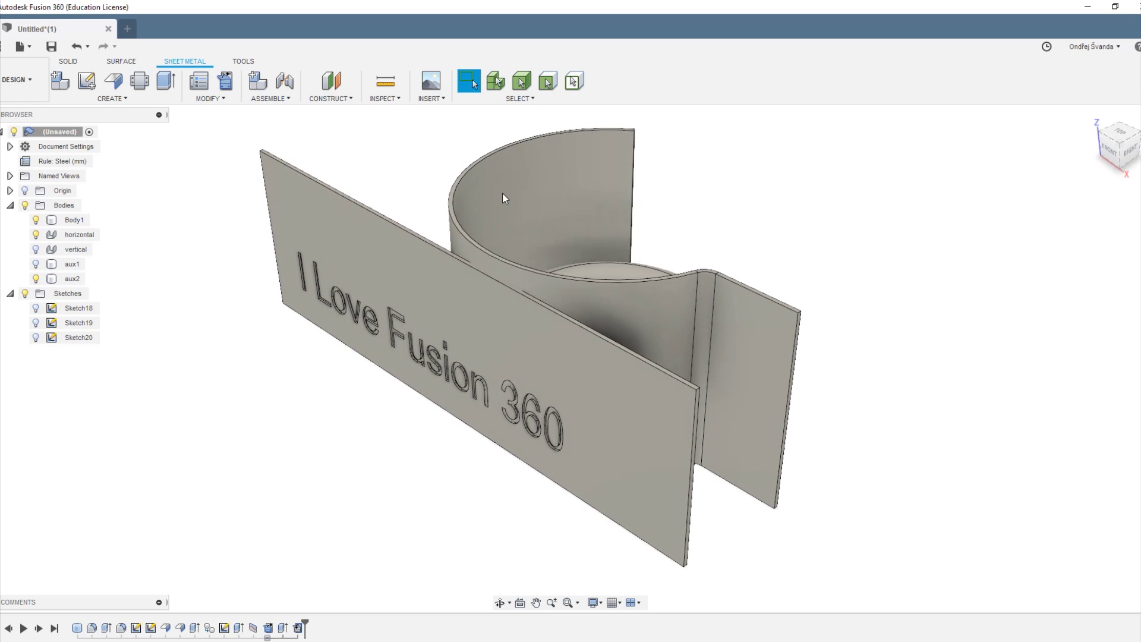
# Unfold all bends of the horizontal sheet metal body, keeping its flat end panel stationary.
pyautogui.click(226, 81)
pyautogui.click(747, 360)
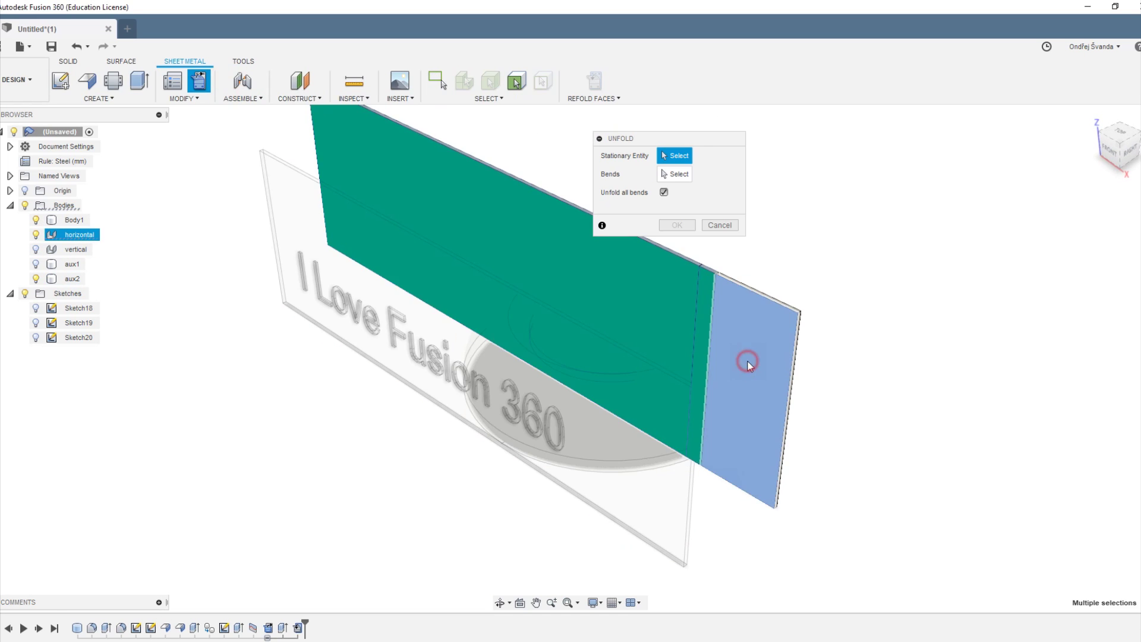
pyautogui.keyDown('shift'); pyautogui.moveTo(926, 462); pyautogui.dragTo(956, 438, button='middle'); pyautogui.keyUp('shift')
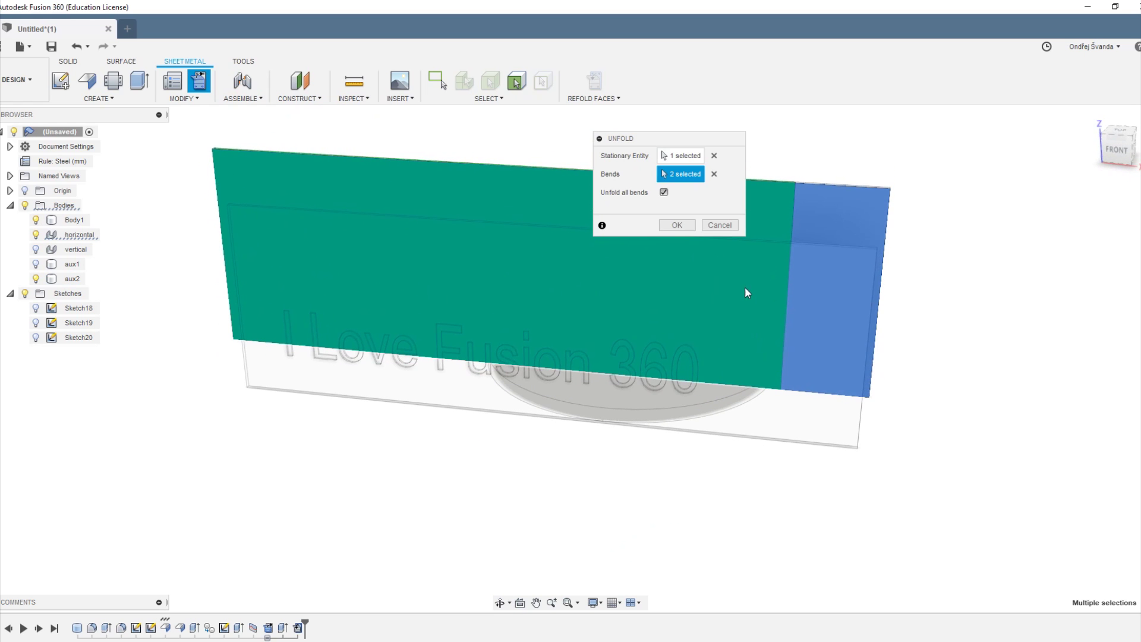
pyautogui.click(677, 224)
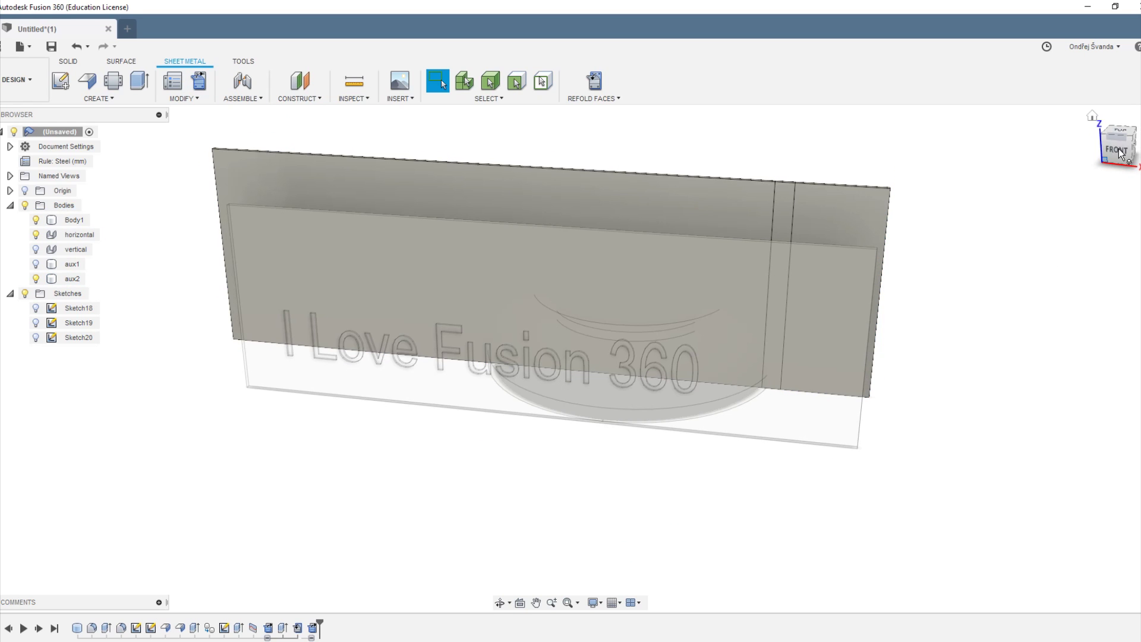
# Create a sketch on the large flat face of the unfolded horizontal body.
pyautogui.click(60, 80)
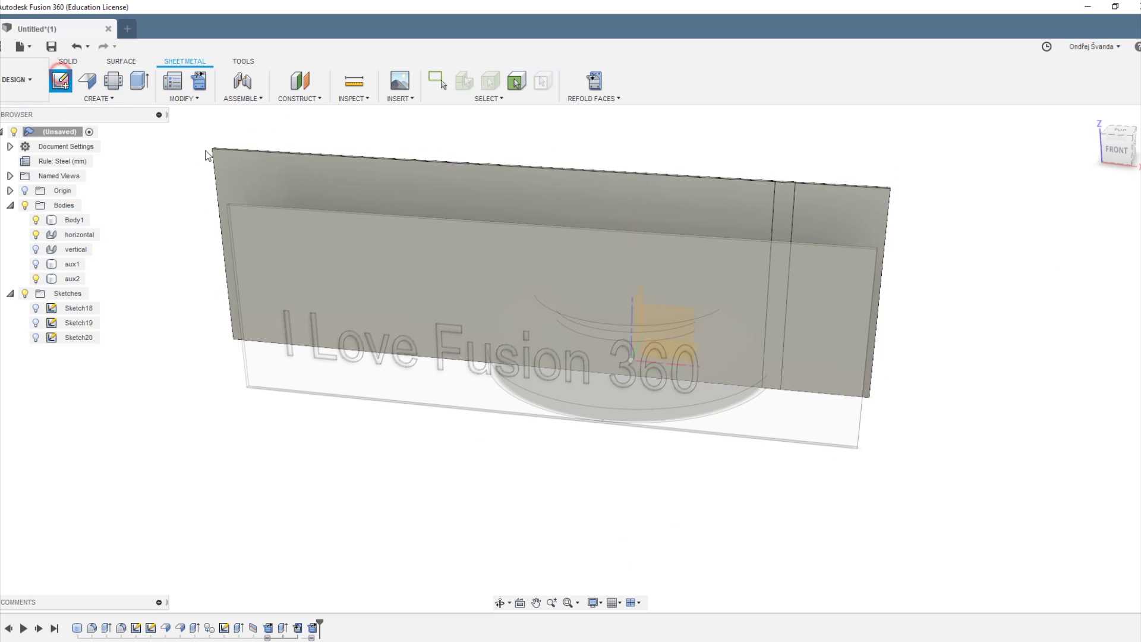
pyautogui.moveTo(880, 505)
pyautogui.keyDown('shift'); pyautogui.mouseDown(button='middle')
pyautogui.moveTo(930, 504)
pyautogui.moveTo(889, 469)
pyautogui.mouseUp(button='middle'); pyautogui.keyUp('shift')
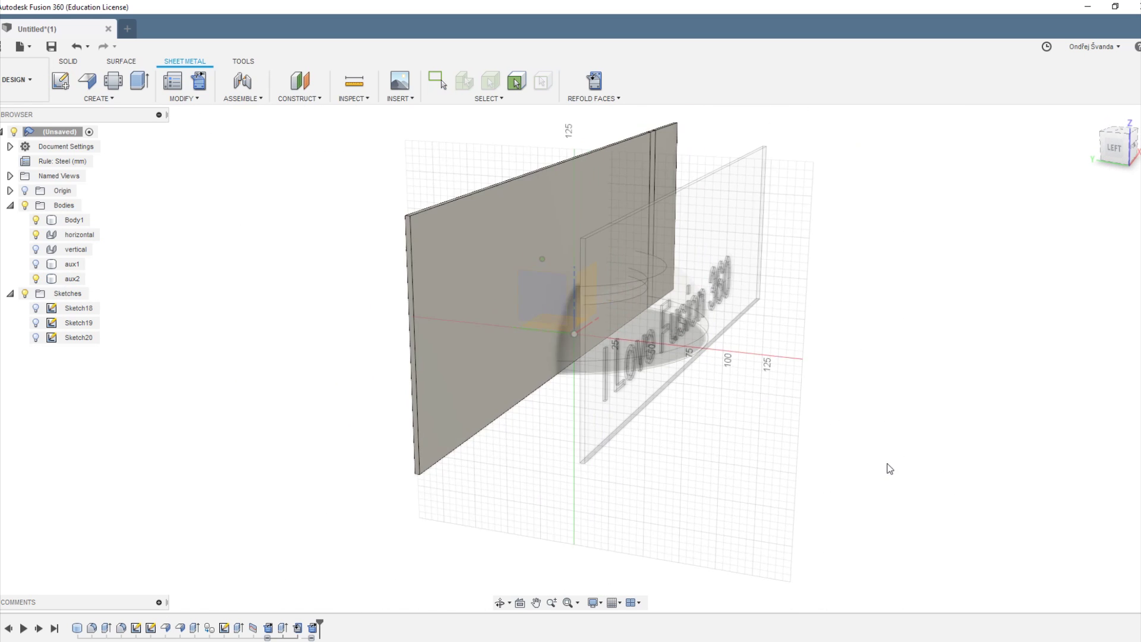
pyautogui.click(472, 312)
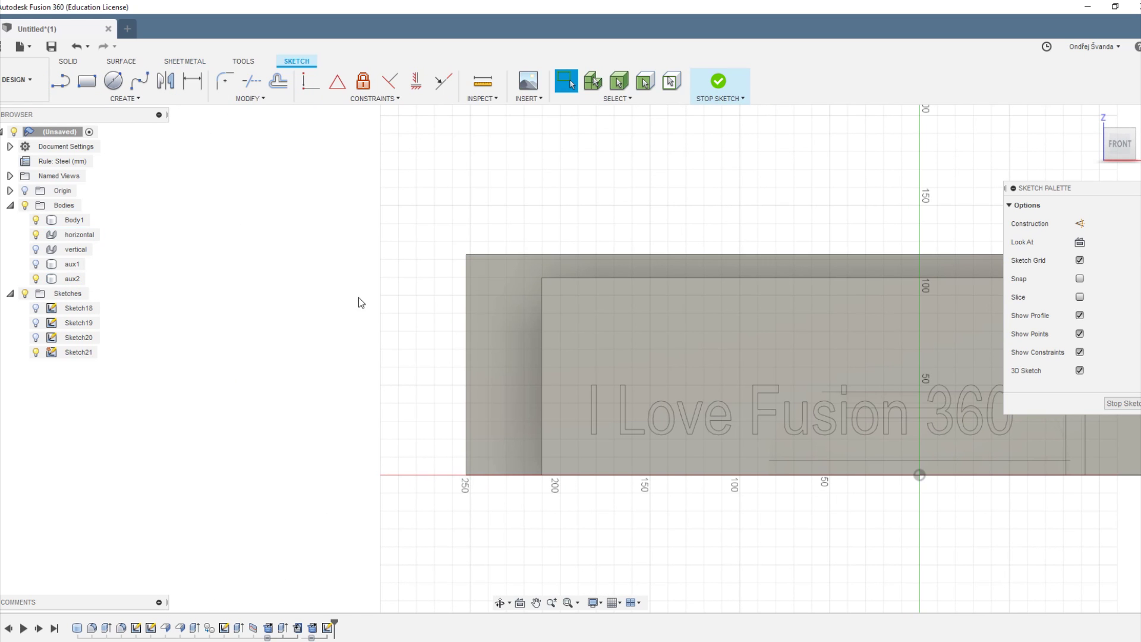
# Start the Project command with the specified-entities filter and select the front face of aux2 around the cut text.
pyautogui.write('spro')
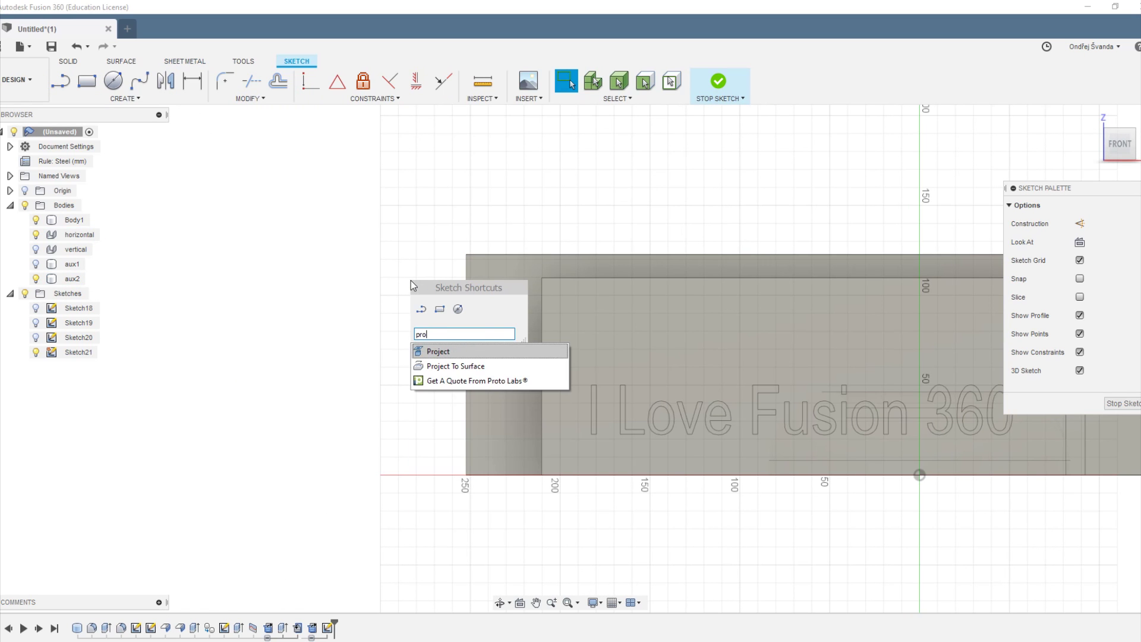
pyautogui.press('Return')
pyautogui.moveTo(672, 297); pyautogui.dragTo(496, 260, button='middle')
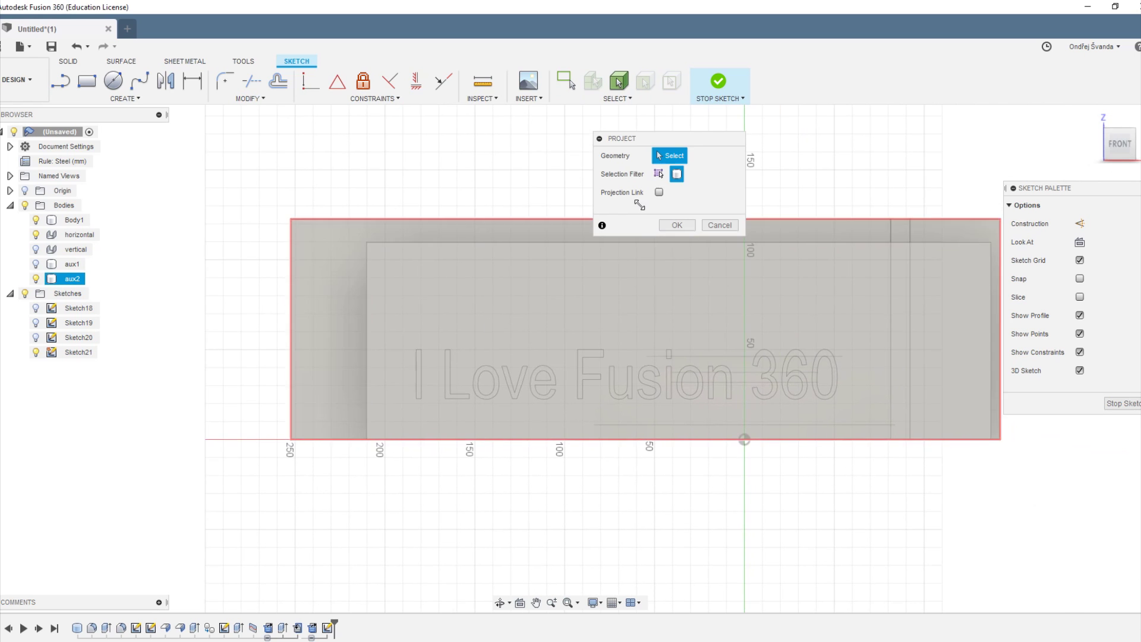
pyautogui.click(658, 173)
pyautogui.scroll(5, 452, 378)
pyautogui.scroll(-2, 418, 345)
pyautogui.click(417, 347)
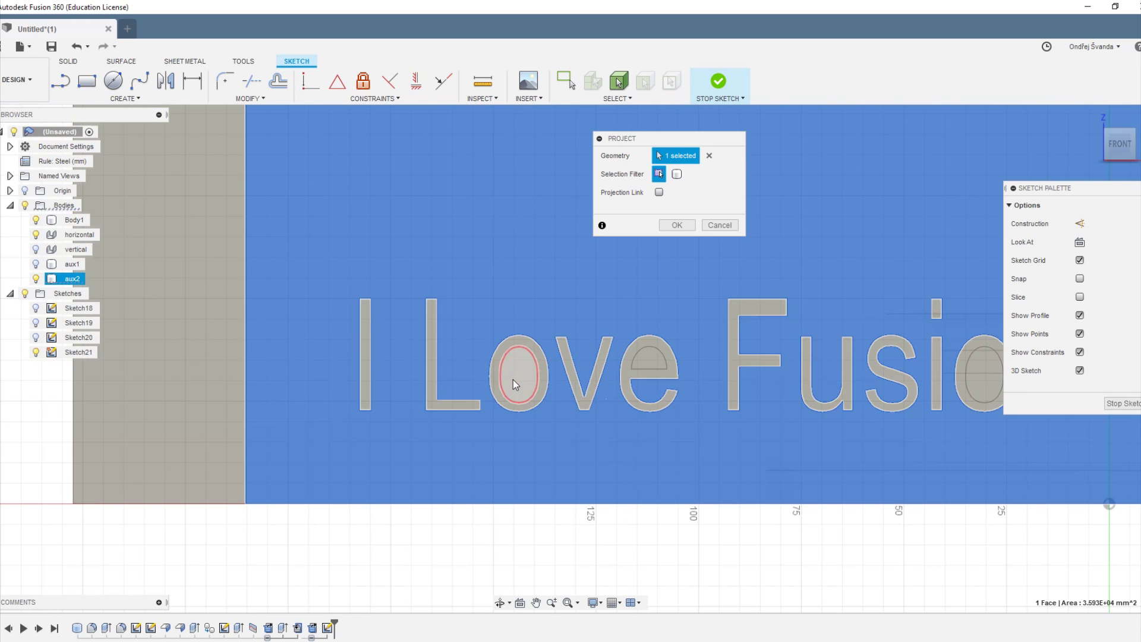
# Add the inner islands of both letters o, the e, the 6 and the 0, and apply the projection.
pyautogui.click(513, 380)
pyautogui.click(648, 360)
pyautogui.moveTo(828, 403); pyautogui.dragTo(454, 410, button='middle')
pyautogui.click(619, 383)
pyautogui.click(851, 389)
pyautogui.click(927, 368)
pyautogui.click(928, 370)
pyautogui.scroll(-3, 854, 428)
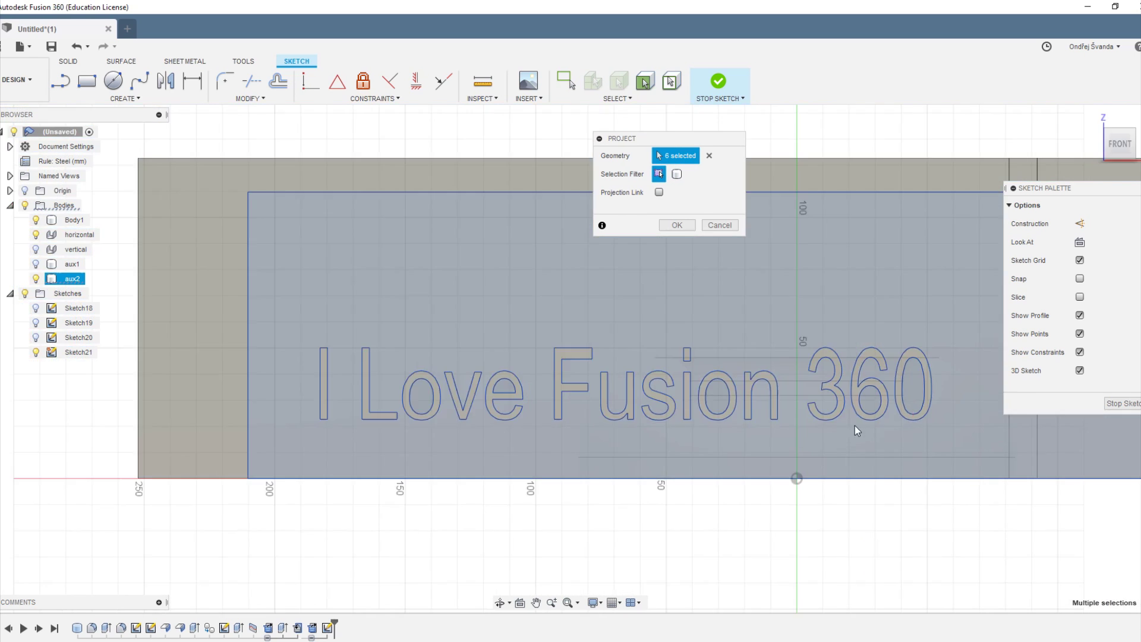
pyautogui.keyDown('shift'); pyautogui.moveTo(854, 428); pyautogui.dragTo(947, 457, button='middle'); pyautogui.keyUp('shift')
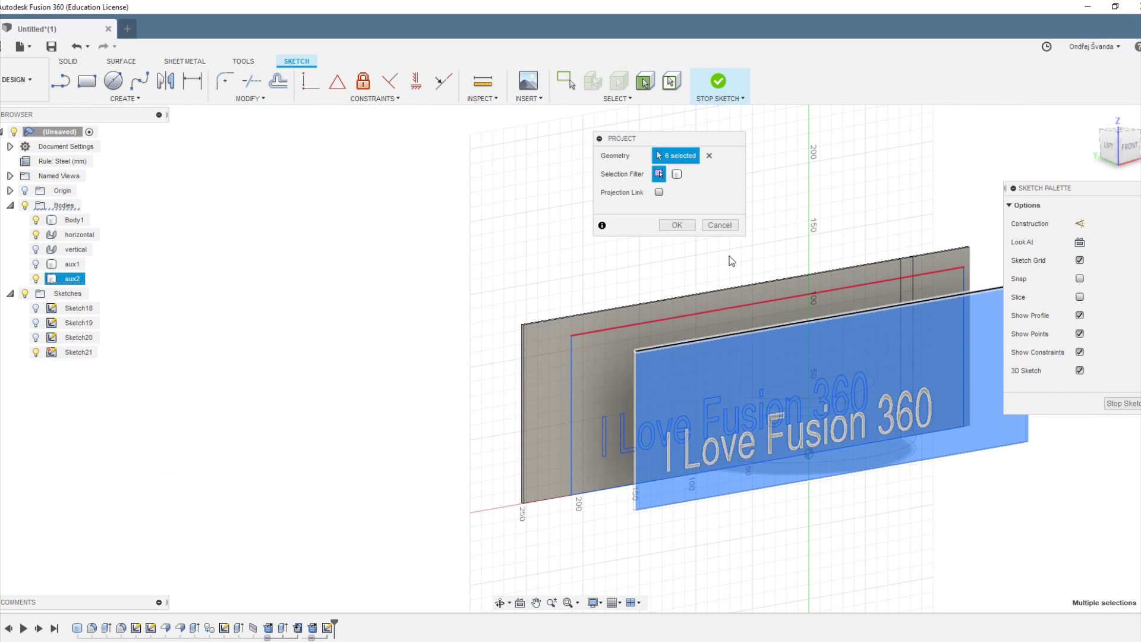
pyautogui.click(676, 224)
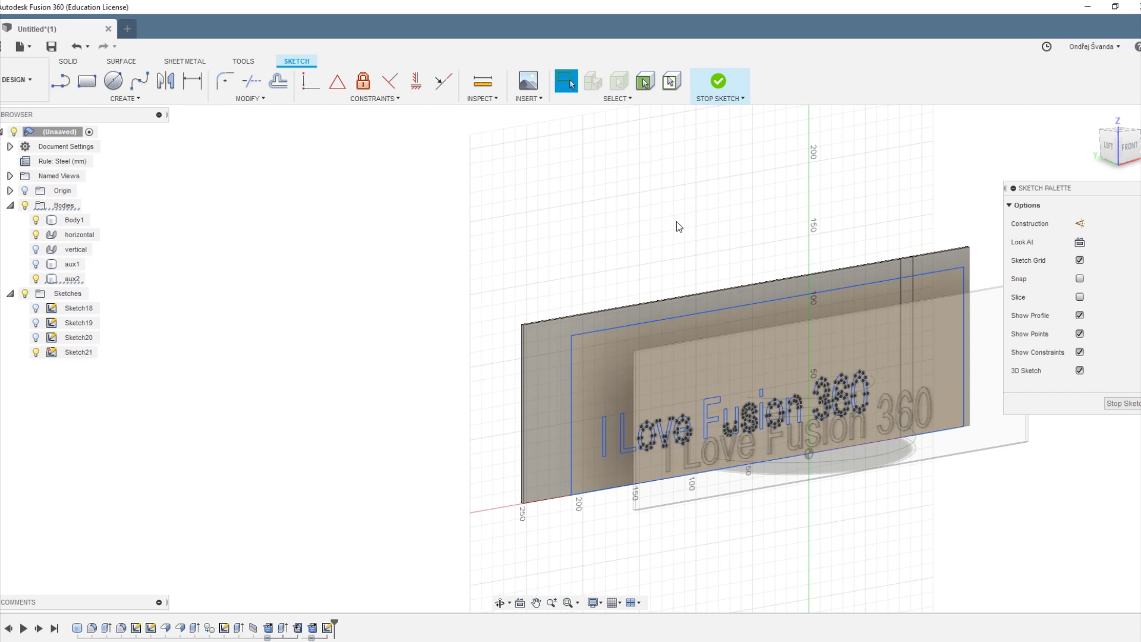
# Hide the aux2 body and start an extrusion with the projected profiles of the letters "I Love".
pyautogui.moveTo(671, 217); pyautogui.dragTo(576, 211, button='middle')
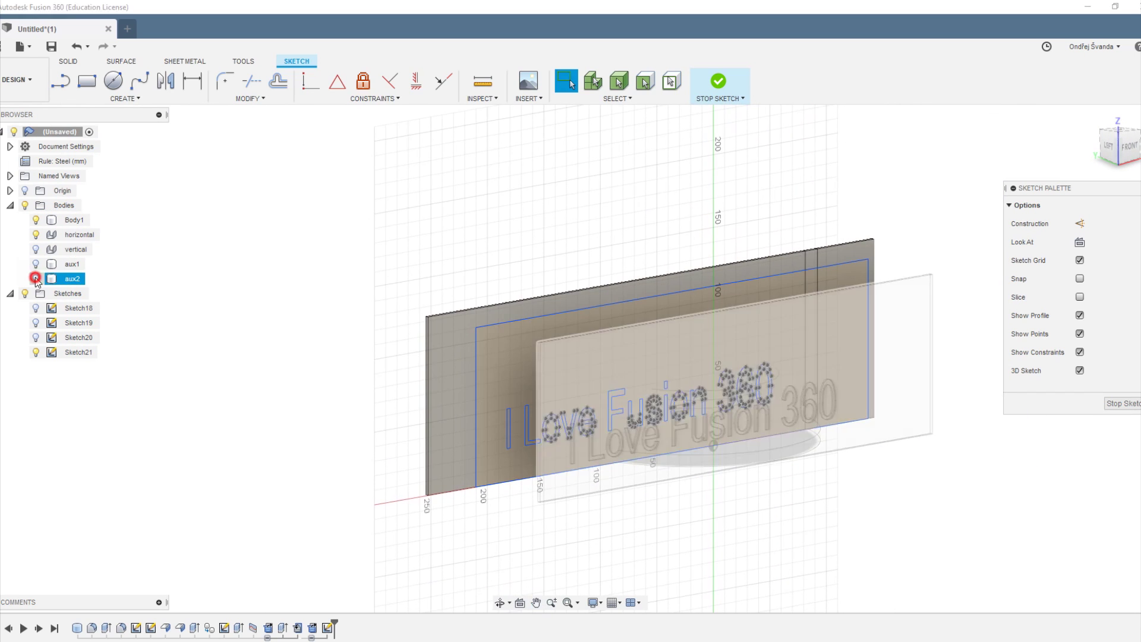
pyautogui.click(36, 279)
pyautogui.scroll(3, 746, 527)
pyautogui.scroll(3, 713, 490)
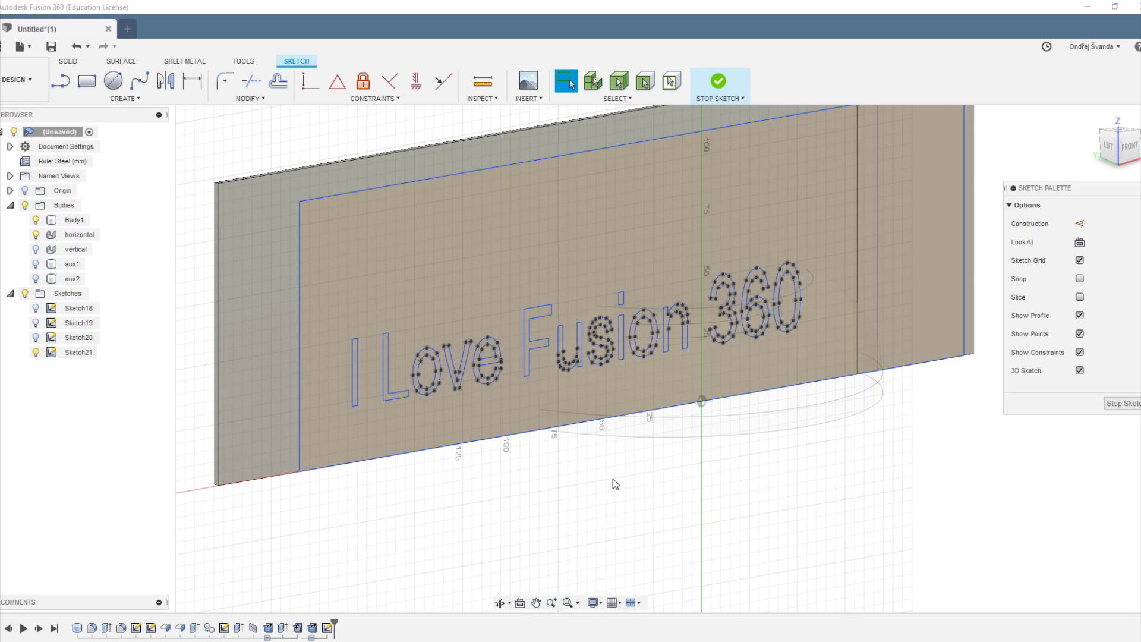
pyautogui.press('e')
pyautogui.scroll(3, 333, 360)
pyautogui.click(316, 375)
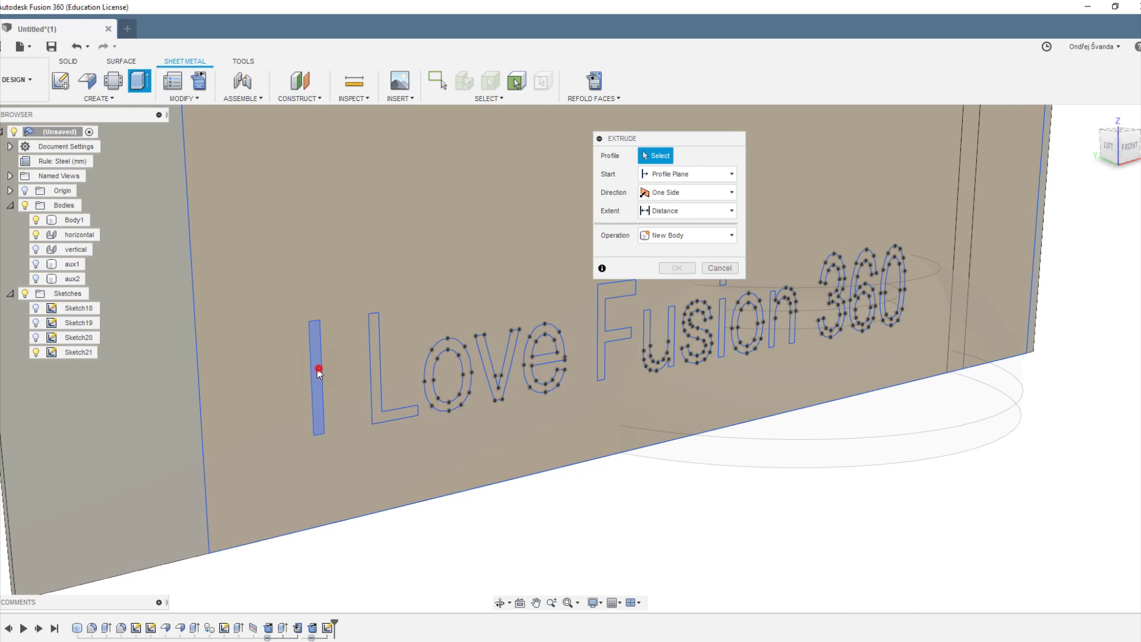
pyautogui.click(376, 359)
pyautogui.click(431, 368)
pyautogui.click(491, 360)
pyautogui.click(535, 361)
# Hide Body1 and add the projected profiles of F, u, s and both parts of the i to the extrusion.
pyautogui.moveTo(596, 346); pyautogui.dragTo(480, 412, button='middle')
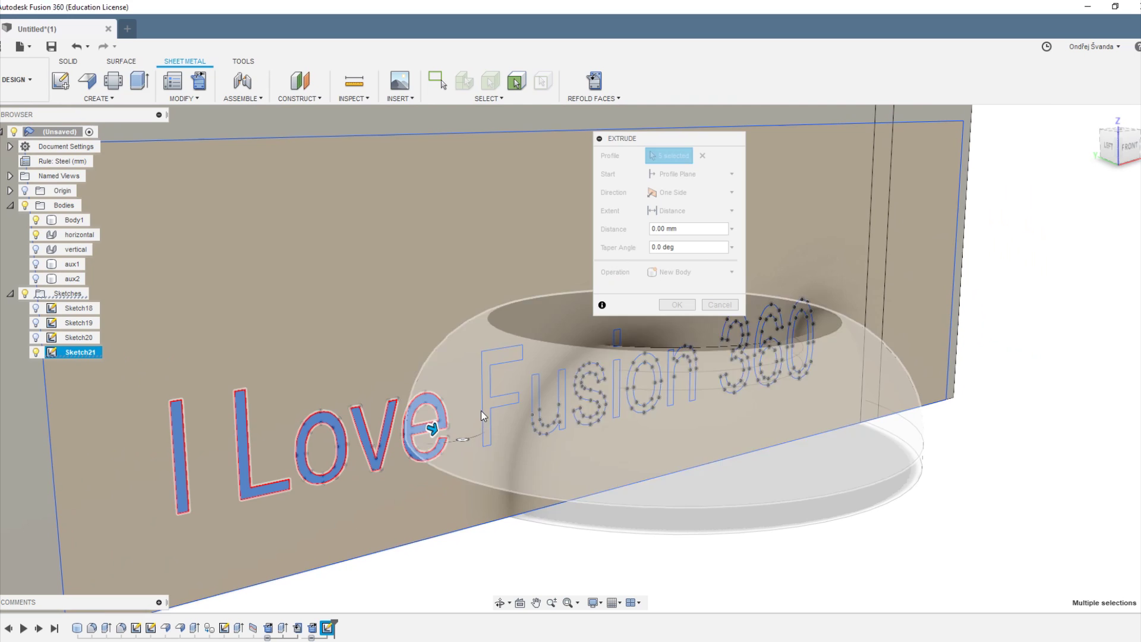
pyautogui.click(492, 395)
pyautogui.click(535, 389)
pyautogui.click(43, 224)
pyautogui.click(599, 375)
pyautogui.click(617, 375)
pyautogui.click(617, 338)
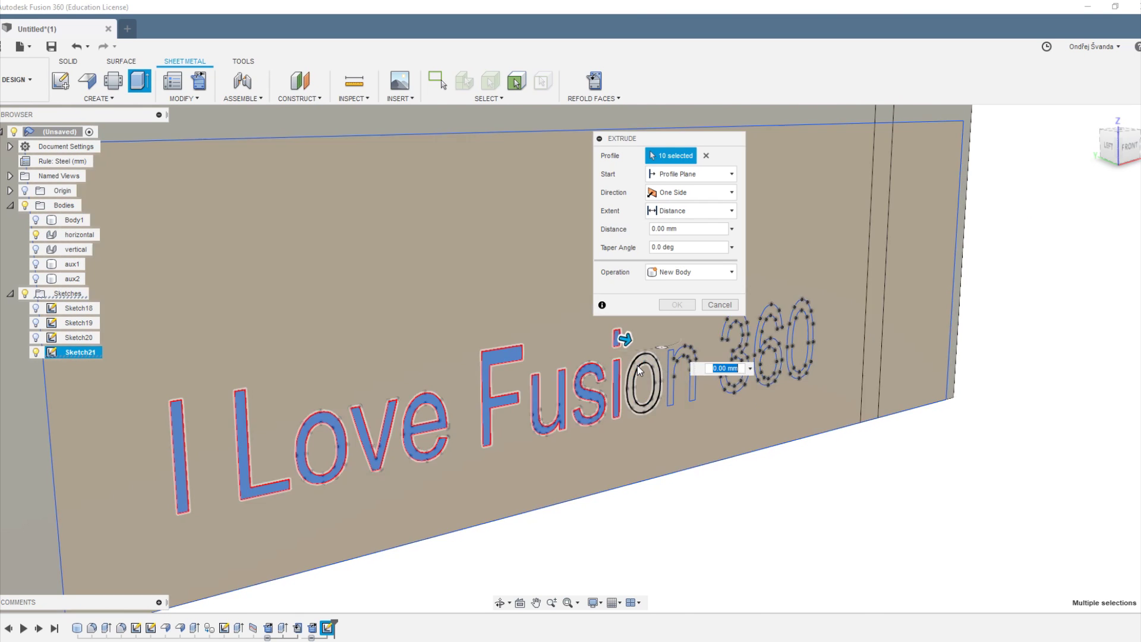
# Add the profiles of "on 360" and cut all the letters about -1.65 mm into the horizontal body.
pyautogui.click(645, 358)
pyautogui.click(672, 363)
pyautogui.click(743, 331)
pyautogui.click(775, 313)
pyautogui.click(802, 307)
pyautogui.moveTo(800, 340); pyautogui.dragTo(776, 337)
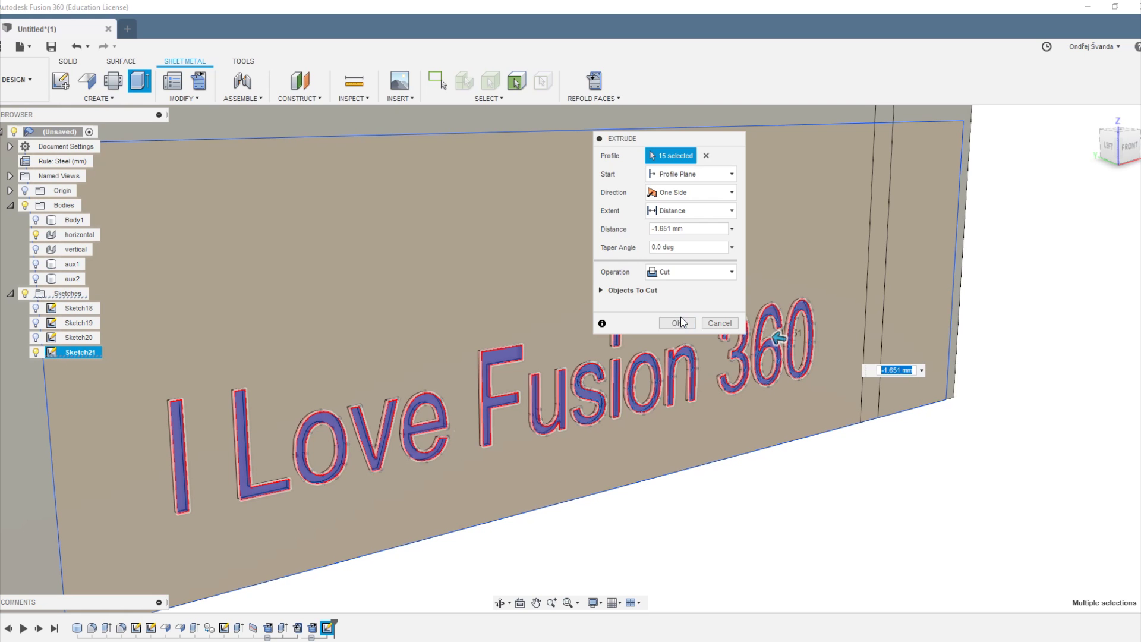
pyautogui.click(681, 320)
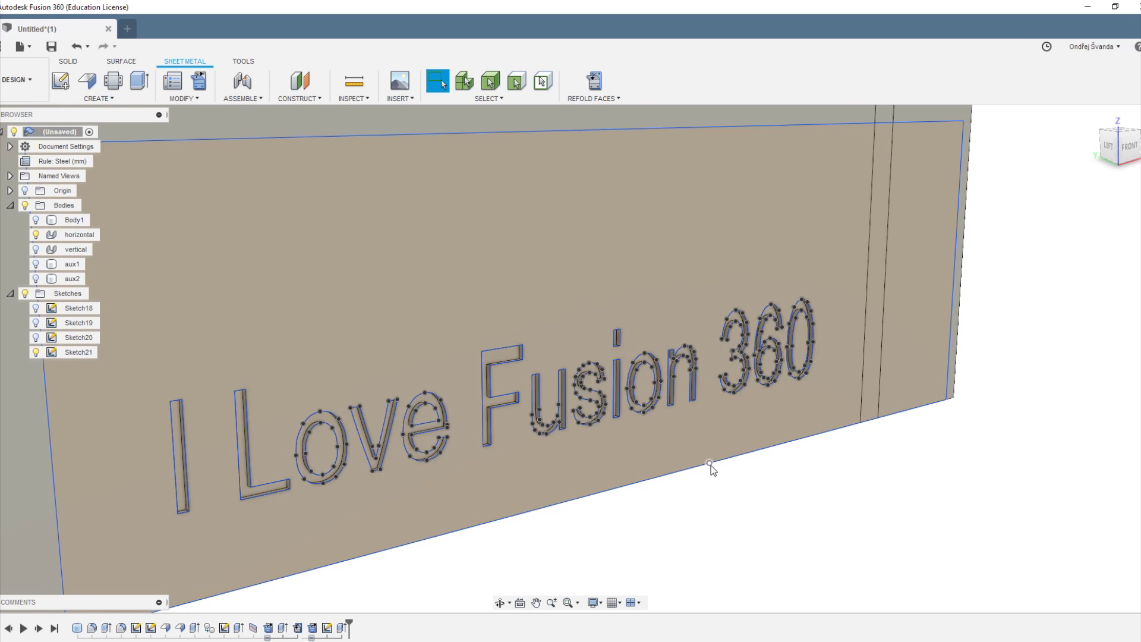
# Refold the faces of the horizontal sheet metal body, hide Sketch21 and show Body1.
pyautogui.scroll(-2, 711, 465)
pyautogui.click(33, 239)
pyautogui.press('Escape')
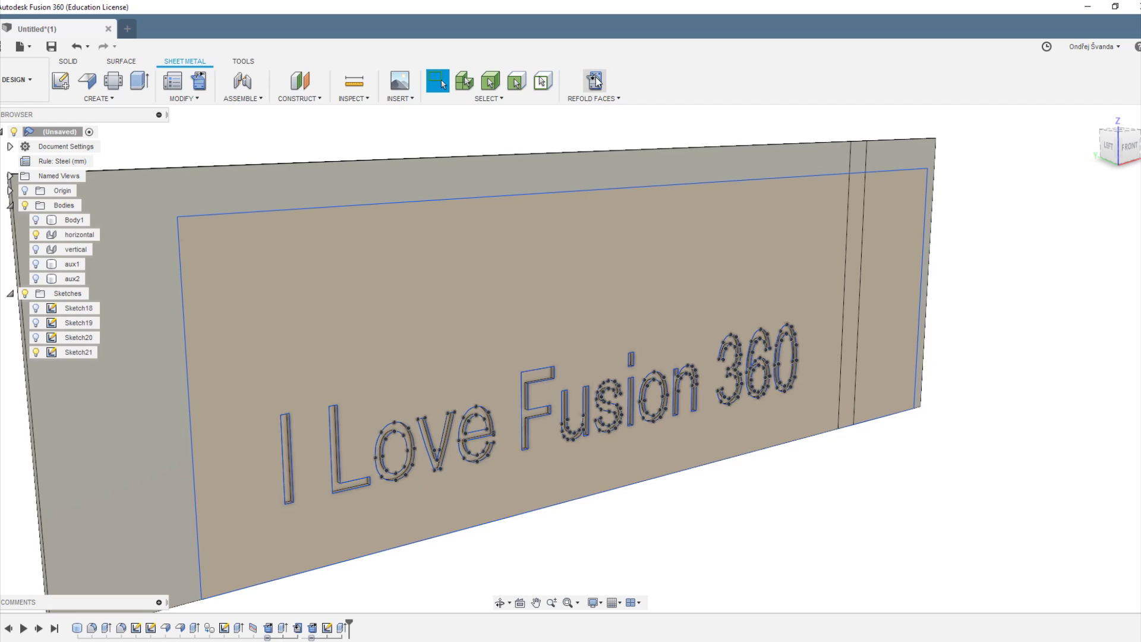
pyautogui.click(596, 80)
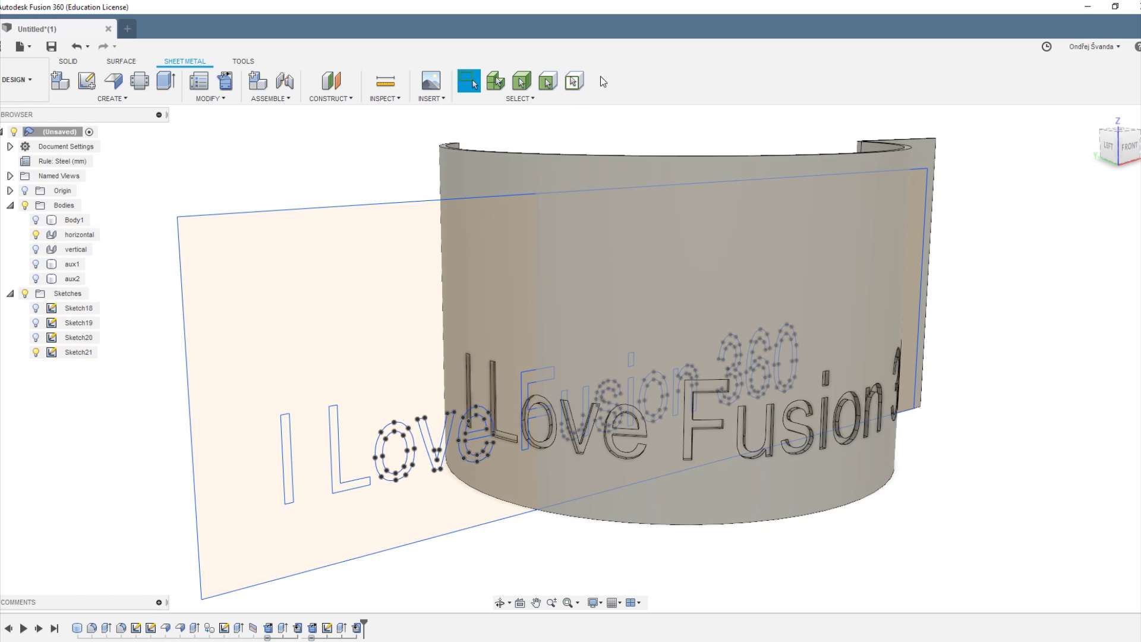
pyautogui.click(36, 352)
pyautogui.keyDown('shift'); pyautogui.moveTo(241, 307); pyautogui.dragTo(446, 348, button='middle'); pyautogui.keyUp('shift')
pyautogui.click(36, 220)
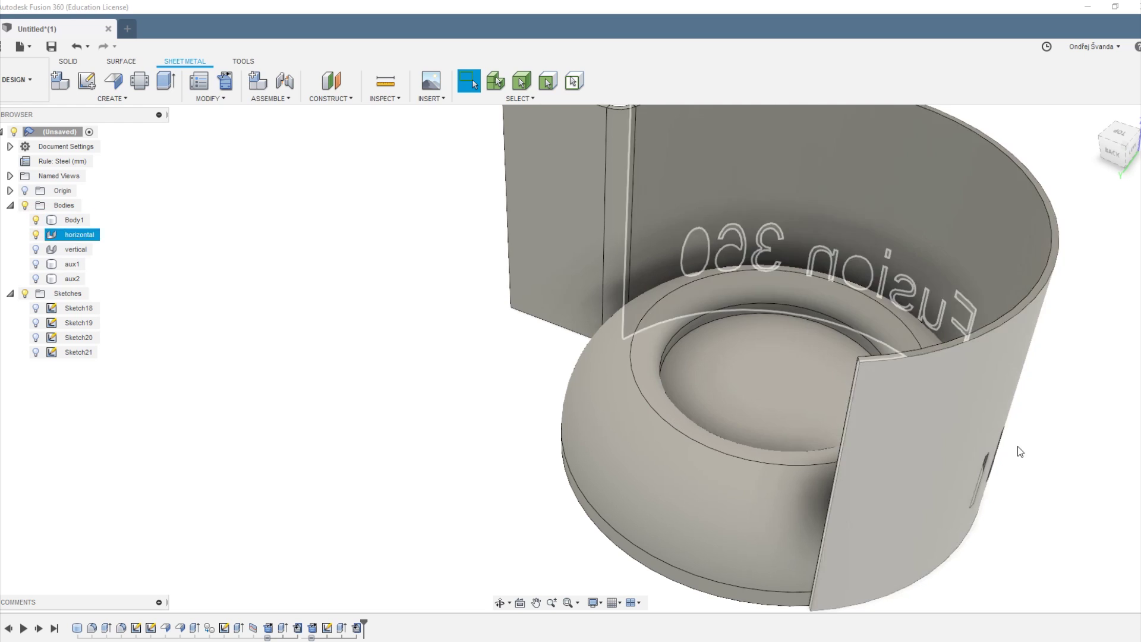
# Start a Split Face on the dish's outer curved face with the split type set to Closest Point.
pyautogui.keyDown('shift'); pyautogui.moveTo(1018, 447); pyautogui.dragTo(807, 480, button='middle'); pyautogui.keyUp('shift')
pyautogui.write('sspl')
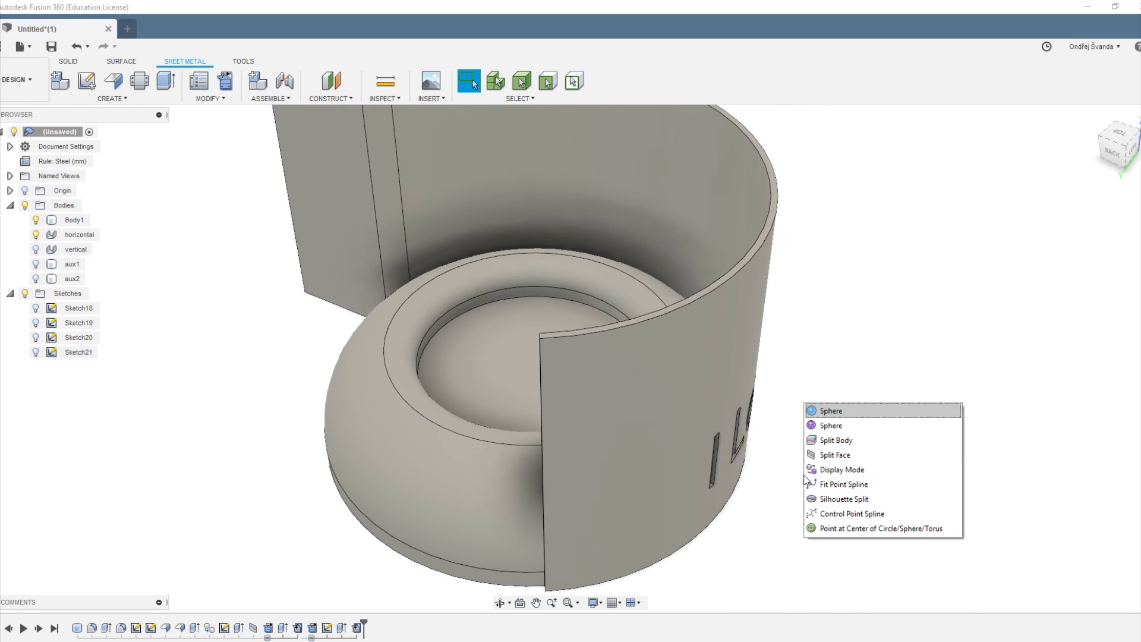
pyautogui.press('Down')
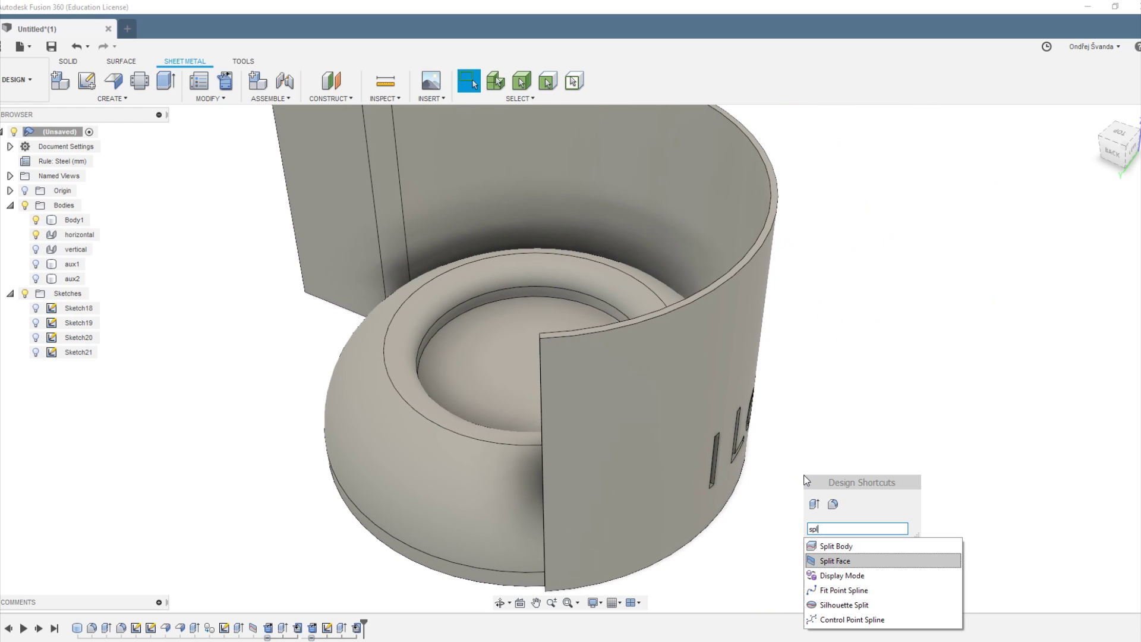
pyautogui.press('Return')
pyautogui.keyDown('shift'); pyautogui.moveTo(811, 479); pyautogui.dragTo(720, 161, button='middle'); pyautogui.keyUp('shift')
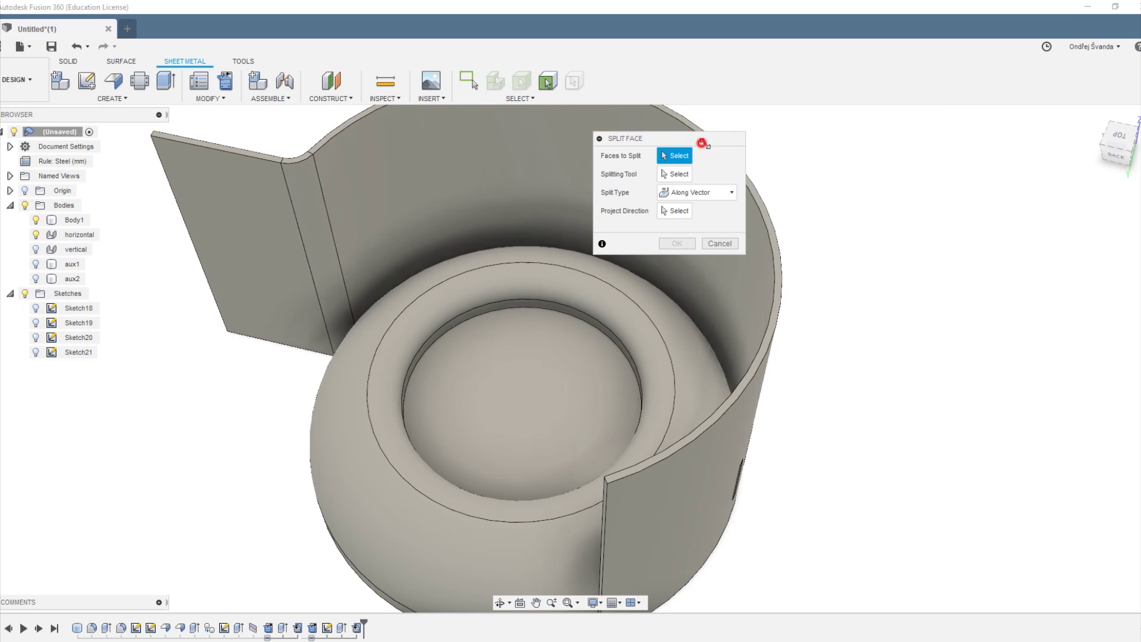
pyautogui.moveTo(702, 143); pyautogui.dragTo(980, 222)
pyautogui.click(679, 341)
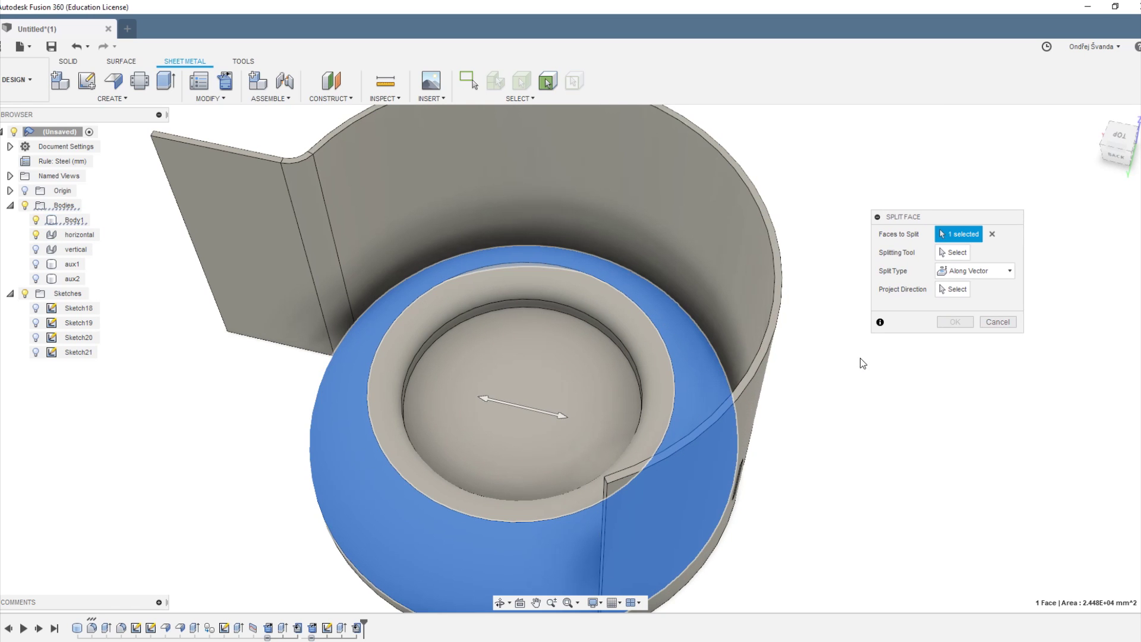
pyautogui.click(987, 274)
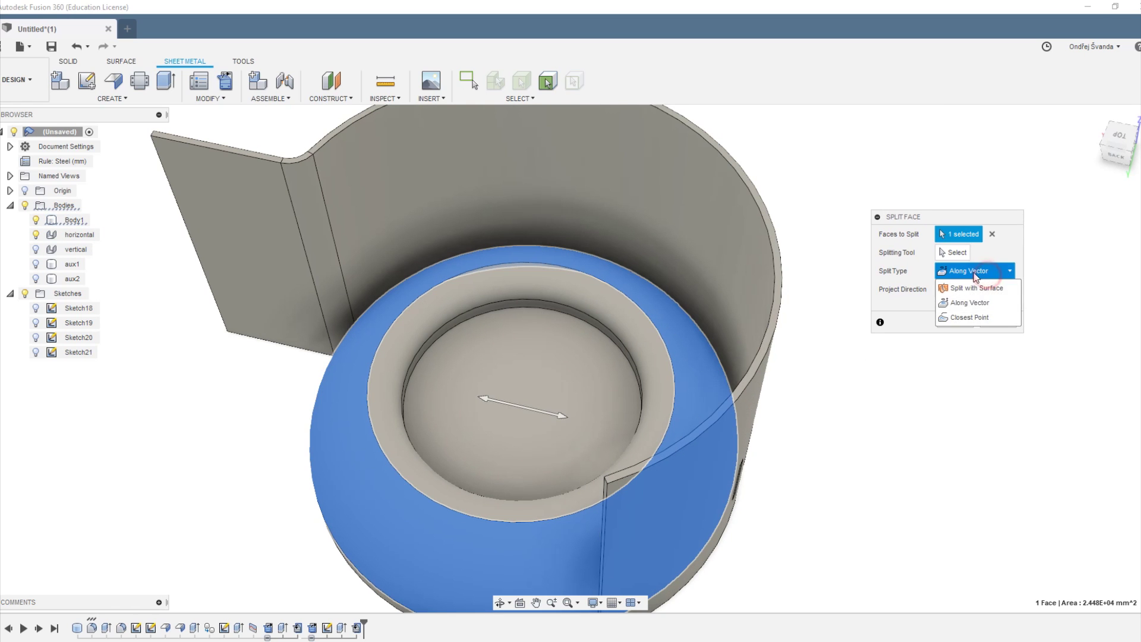
pyautogui.click(969, 318)
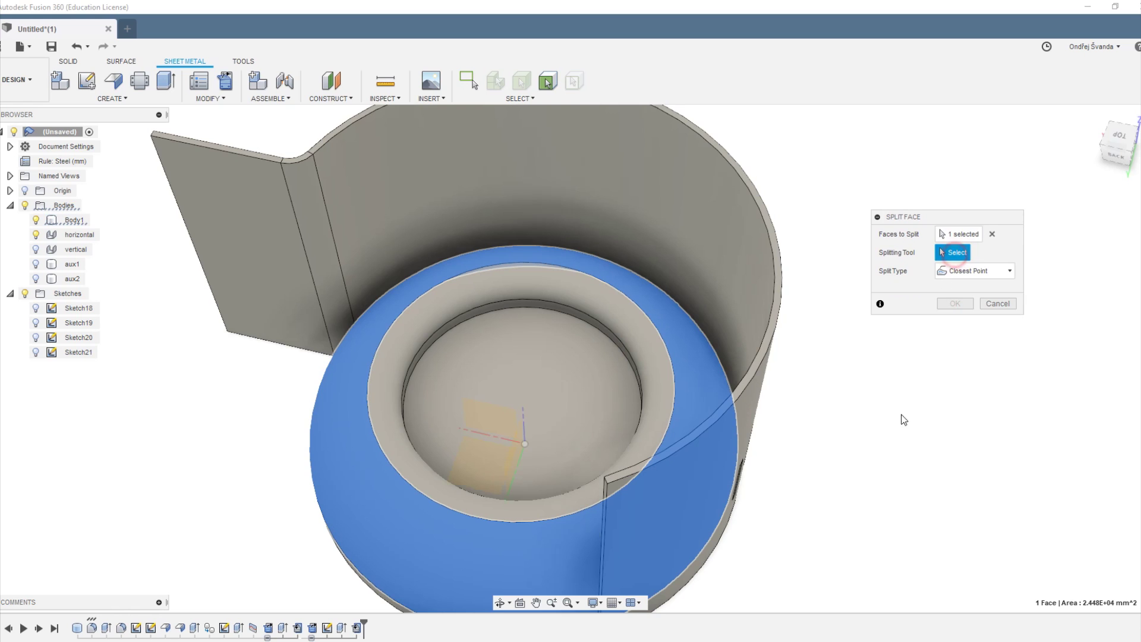
# Choose the letters of "I Love" plus F and u on the horizontal body as splitting tools.
pyautogui.keyDown('shift'); pyautogui.moveTo(901, 414); pyautogui.dragTo(823, 354, button='middle'); pyautogui.keyUp('shift')
pyautogui.scroll(3, 512, 374)
pyautogui.click(531, 296)
pyautogui.keyDown('shift'); pyautogui.moveTo(572, 300); pyautogui.dragTo(517, 300, button='middle'); pyautogui.keyUp('shift')
pyautogui.click(624, 298)
pyautogui.click(722, 344)
pyautogui.click(818, 347)
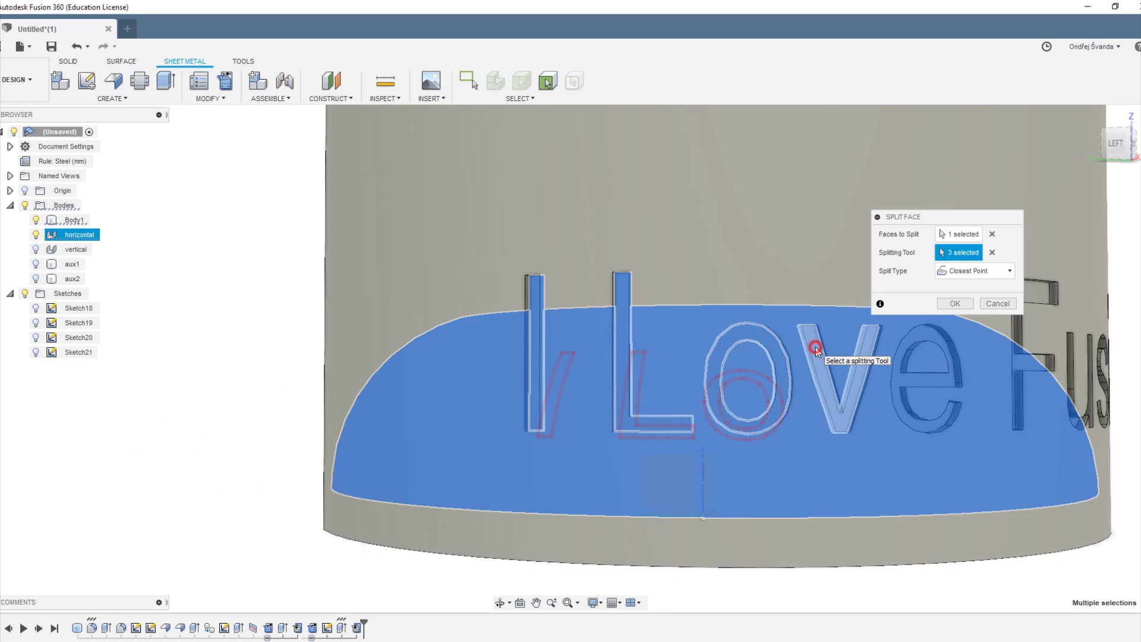
pyautogui.keyDown('shift'); pyautogui.moveTo(827, 351); pyautogui.dragTo(525, 424, button='middle'); pyautogui.keyUp('shift')
pyautogui.click(737, 386)
pyautogui.click(592, 420)
pyautogui.click(698, 417)
pyautogui.moveTo(702, 416); pyautogui.dragTo(416, 426, button='middle')
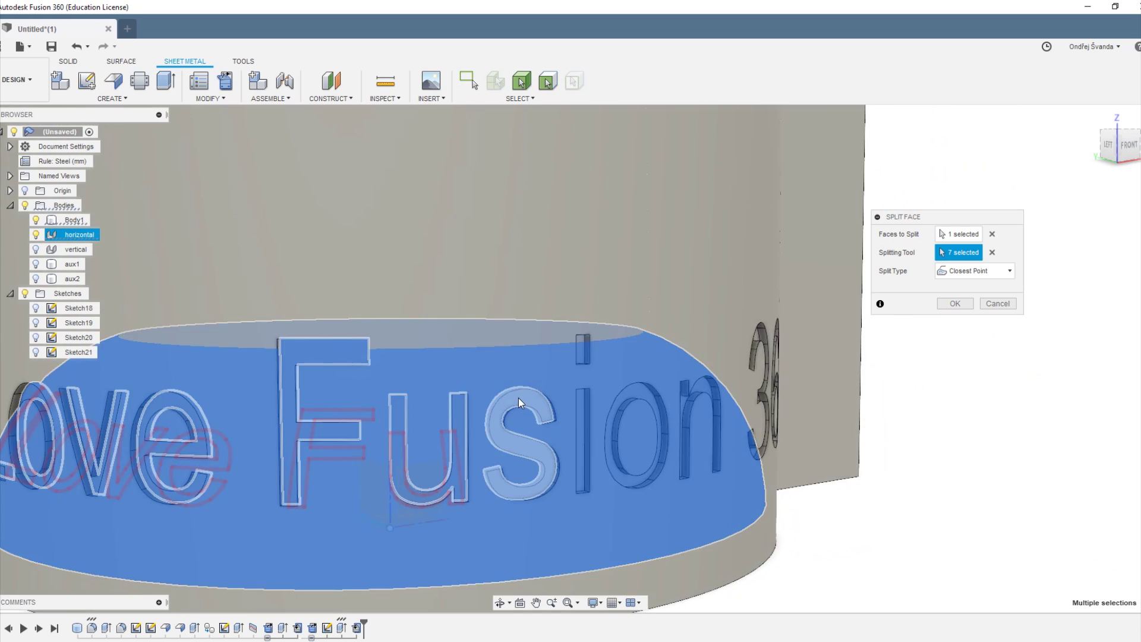
# Add s, both parts of the i, o, n and 360 as splitting tools and apply the face split.
pyautogui.click(518, 398)
pyautogui.keyDown('shift'); pyautogui.moveTo(523, 398); pyautogui.dragTo(452, 399, button='middle'); pyautogui.keyUp('shift')
pyautogui.click(583, 414)
pyautogui.click(580, 348)
pyautogui.click(621, 411)
pyautogui.click(765, 418)
pyautogui.keyDown('shift'); pyautogui.moveTo(832, 434); pyautogui.dragTo(751, 444, button='middle'); pyautogui.keyUp('shift')
pyautogui.click(820, 407)
pyautogui.click(869, 425)
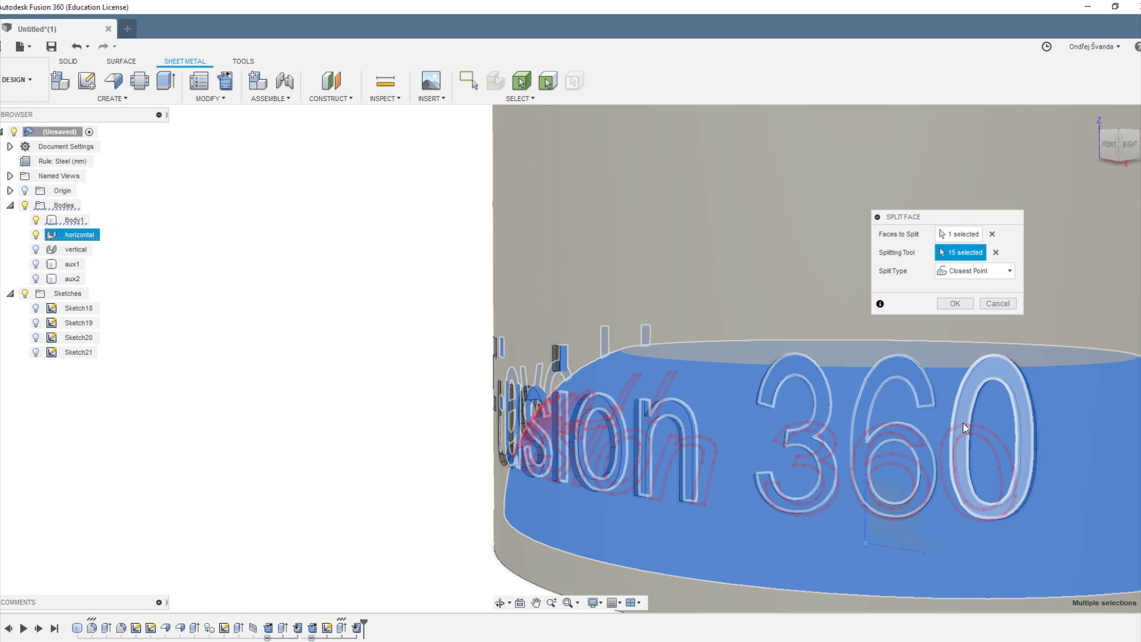
pyautogui.click(964, 424)
pyautogui.click(955, 303)
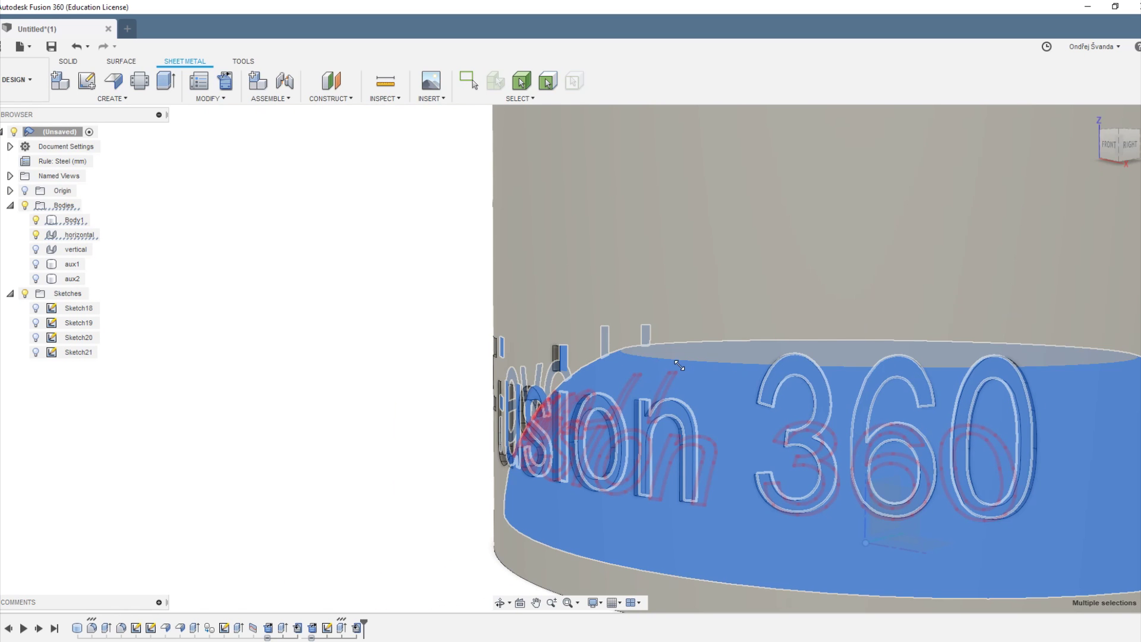
# Hide the horizontal body so only the dish body is displayed.
pyautogui.scroll(-3, 680, 357)
pyautogui.keyDown('shift'); pyautogui.moveTo(668, 345); pyautogui.dragTo(645, 504, button='middle'); pyautogui.keyUp('shift')
pyautogui.scroll(-3, 685, 395)
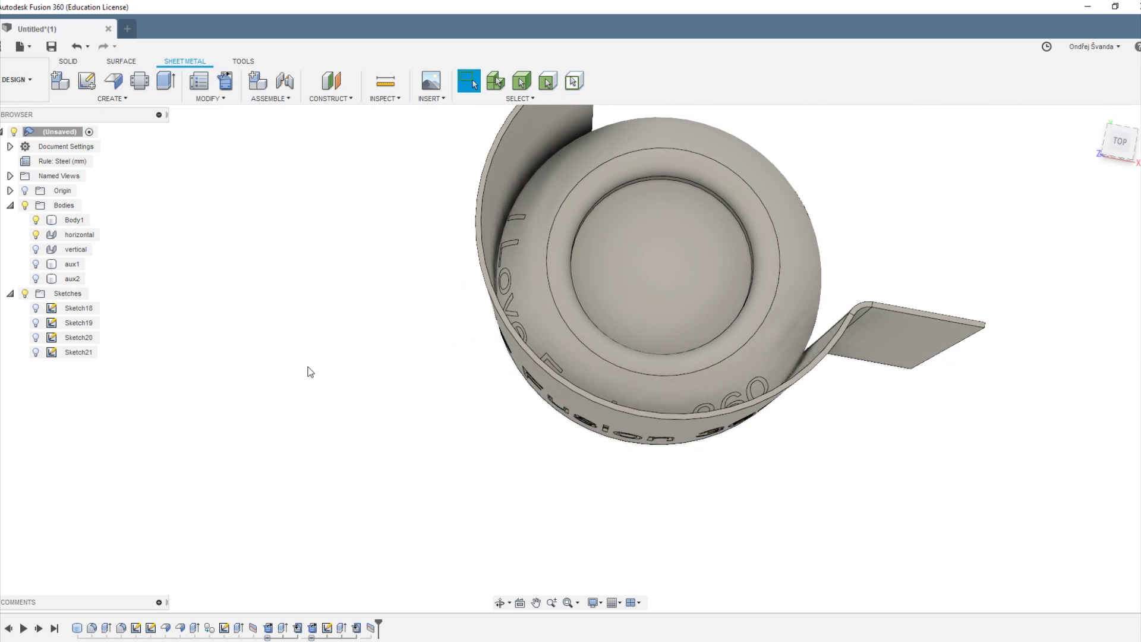
pyautogui.click(36, 236)
pyautogui.keyDown('shift'); pyautogui.moveTo(581, 423); pyautogui.dragTo(597, 374, button='middle'); pyautogui.keyUp('shift')
pyautogui.moveTo(465, 401); pyautogui.dragTo(402, 410, button='middle')
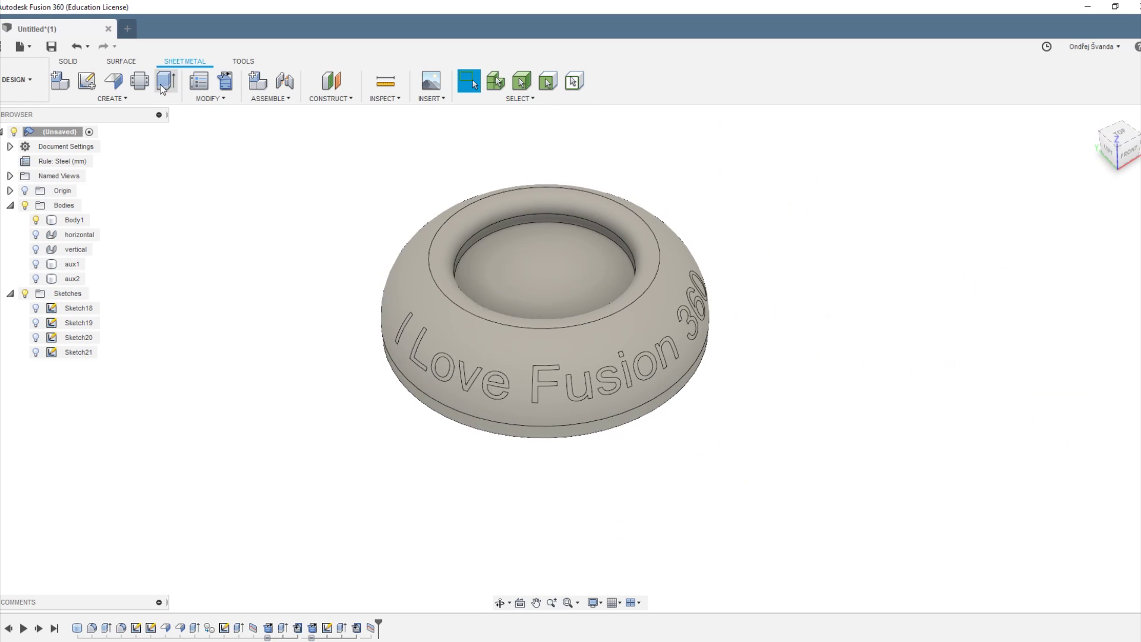
# Start a Press Pull offset on the dish with the split faces of the letters "I Love".
pyautogui.click(80, 59)
pyautogui.click(225, 80)
pyautogui.scroll(4, 357, 330)
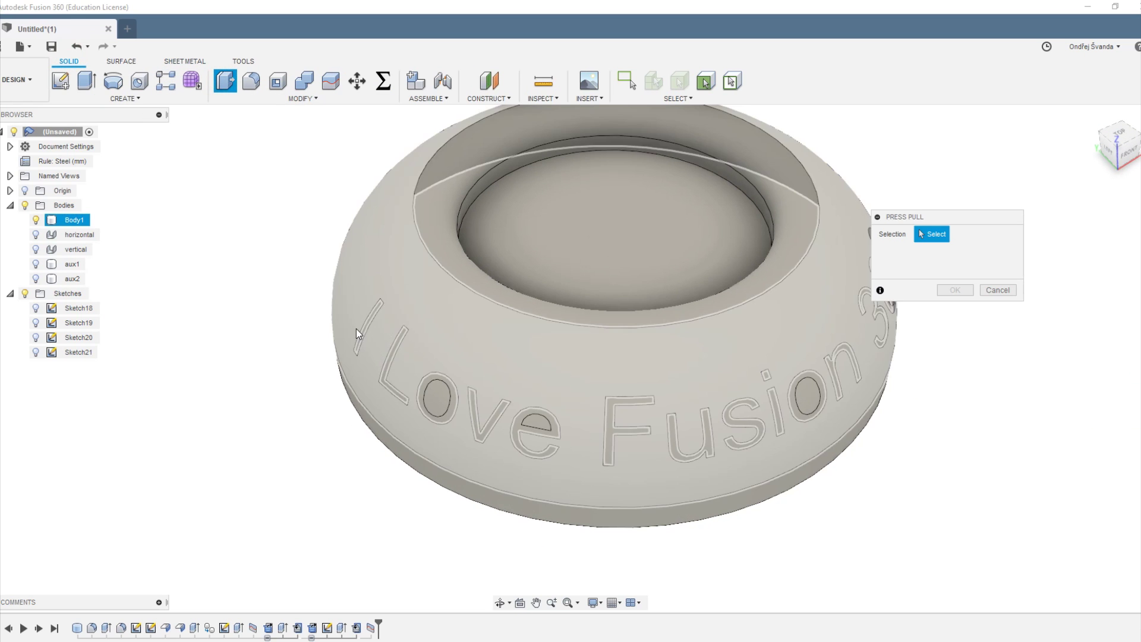
pyautogui.click(369, 321)
pyautogui.click(393, 354)
pyautogui.click(455, 399)
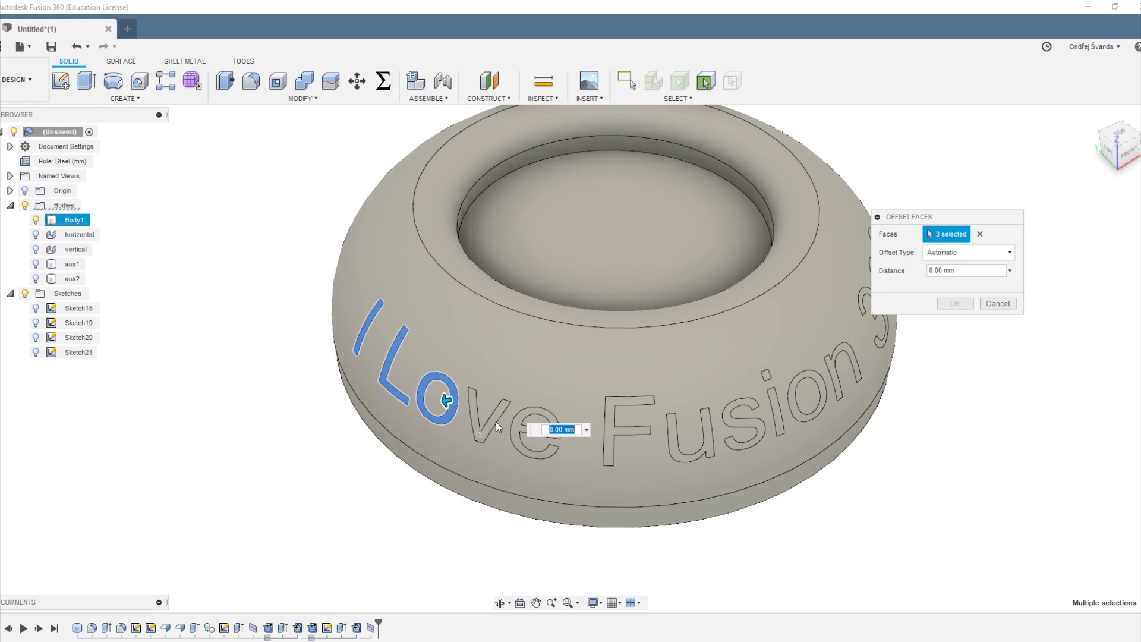
pyautogui.click(495, 422)
pyautogui.scroll(1, 516, 429)
pyautogui.click(517, 430)
# Add the faces of "Fusion 360" to the selection and offset all the letters outward by 2 mm.
pyautogui.keyDown('shift'); pyautogui.moveTo(957, 520); pyautogui.dragTo(738, 508, button='middle'); pyautogui.keyUp('shift')
pyautogui.moveTo(470, 308); pyautogui.dragTo(786, 461)
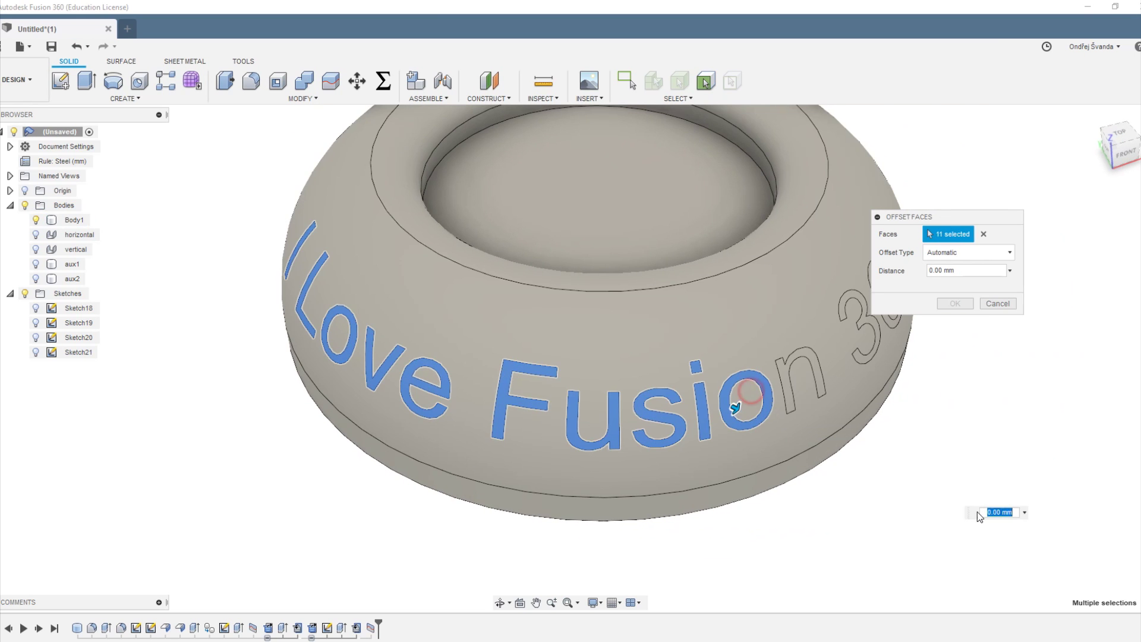
pyautogui.keyDown('shift'); pyautogui.moveTo(977, 511); pyautogui.dragTo(416, 357, button='middle'); pyautogui.keyUp('shift')
pyautogui.moveTo(375, 323); pyautogui.dragTo(619, 485)
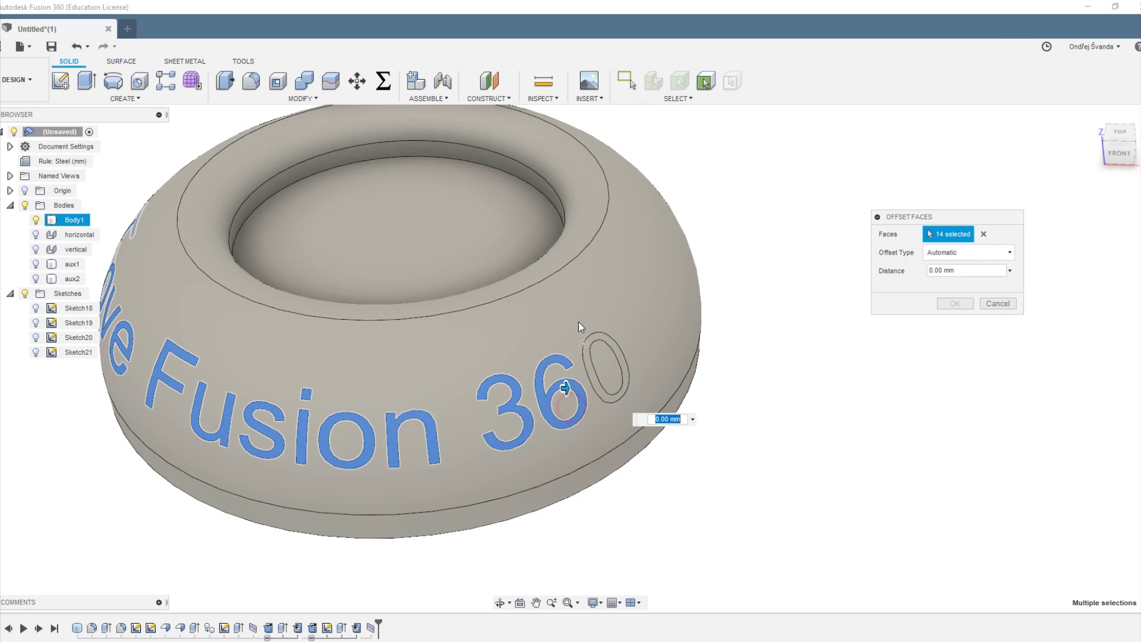
pyautogui.click(601, 359)
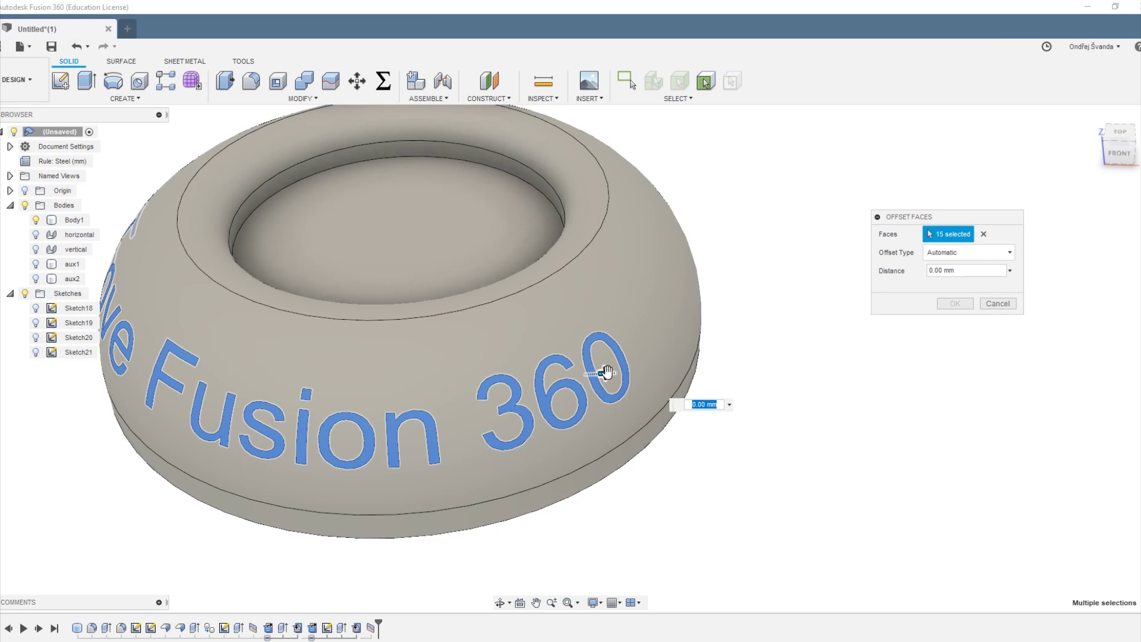
pyautogui.write('2')
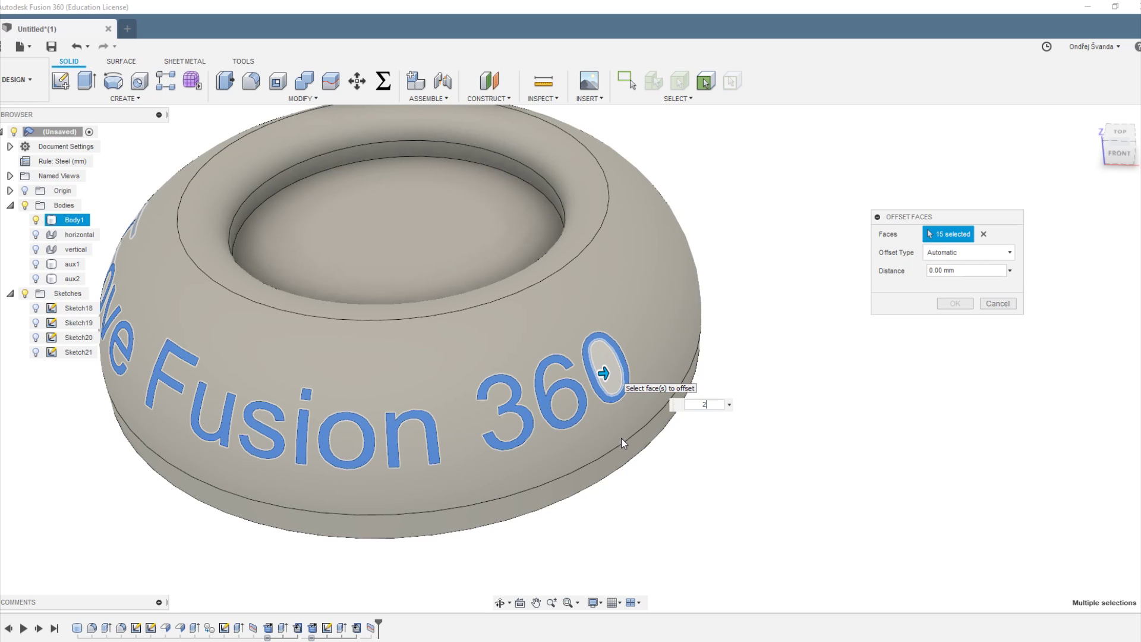
pyautogui.press('Return')
pyautogui.click(953, 304)
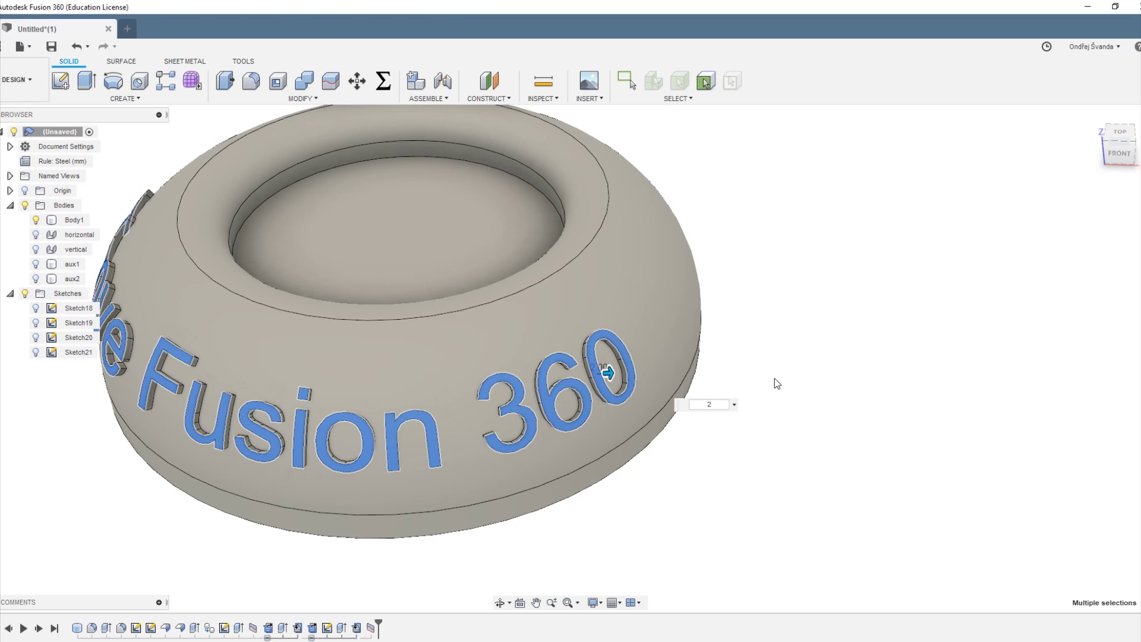
pyautogui.click(816, 364)
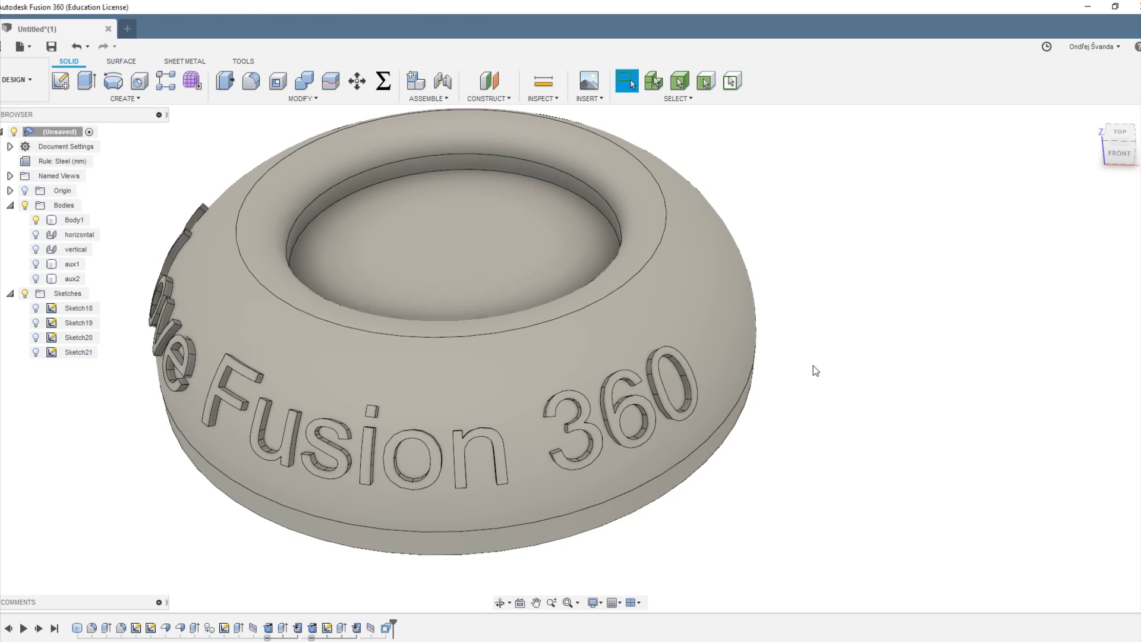